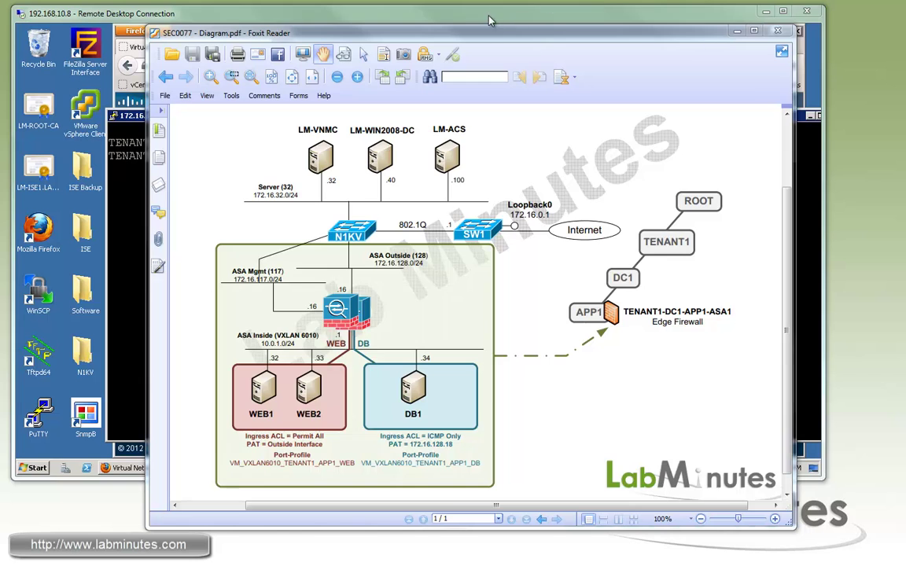
Bring the Remote Desktop window with the ASA's PuTTY session in front of the Foxit diagram
key(alt+Tab)
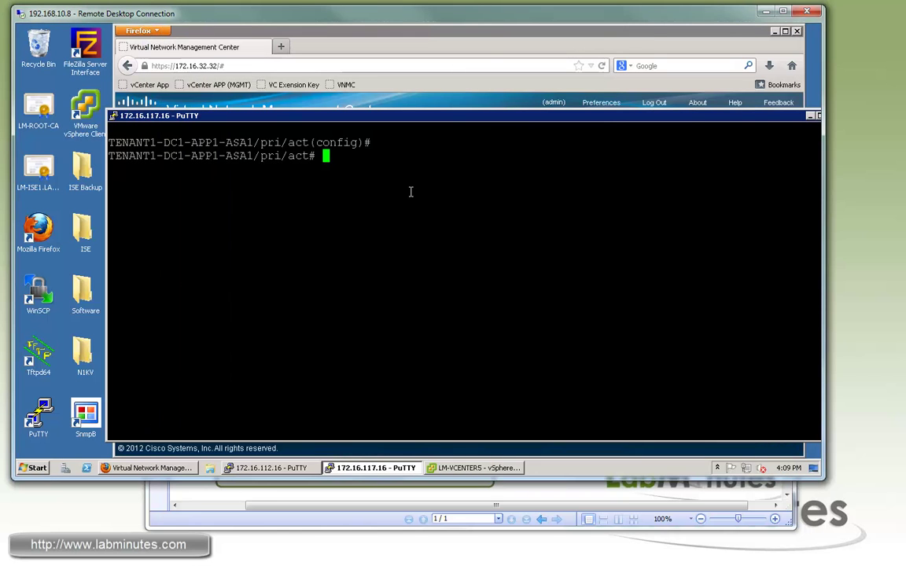
Display the brief interface IP summary with 'sh int ip br'
key(Return)
key(Return)
text(sh intip br)
key(Return)
text(sh ip)
key(BackSpace)
key(BackSpace)
text(int ip br)
key(Return)
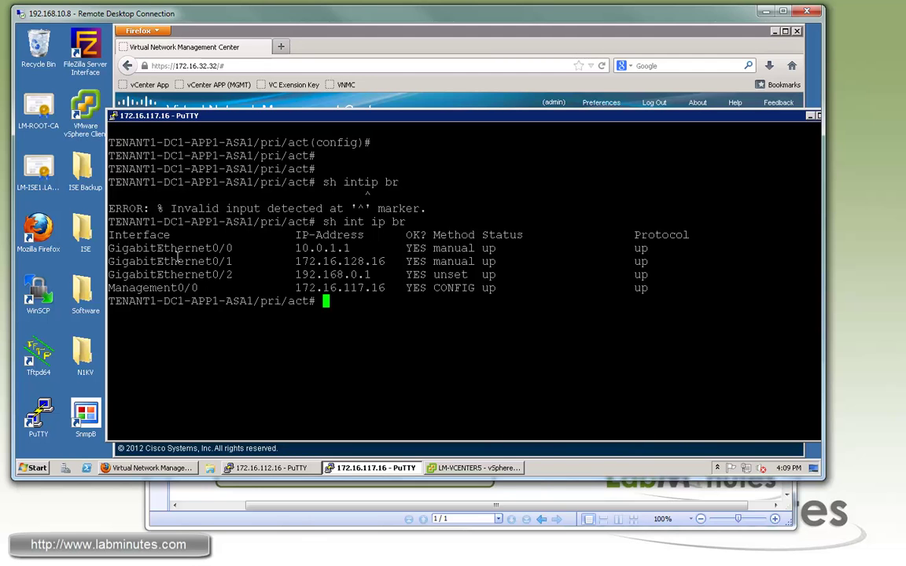
Enter global configuration mode and list the allowed security-profile interface numbers (1–256)
text(conf t)
key(Return)
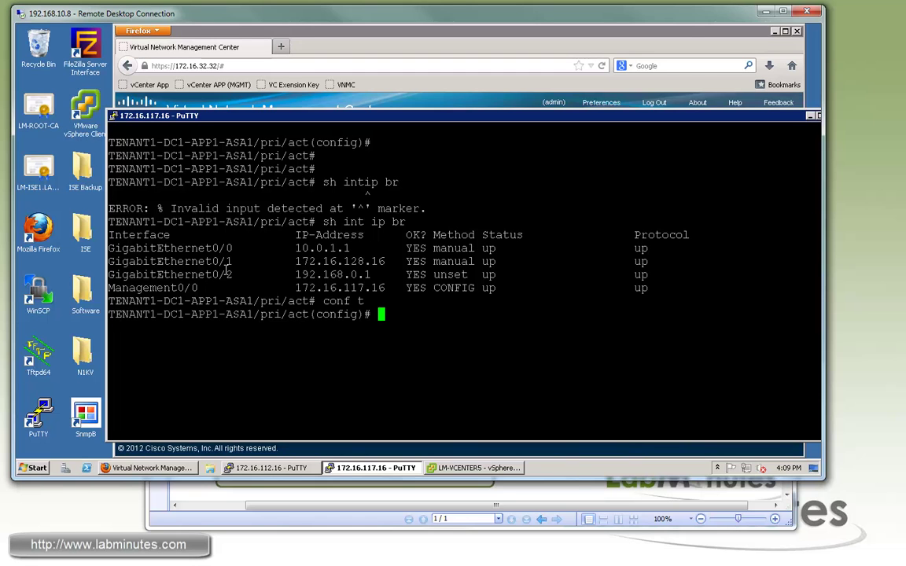
text(int ser)
key(Tab)
key(BackSpace)
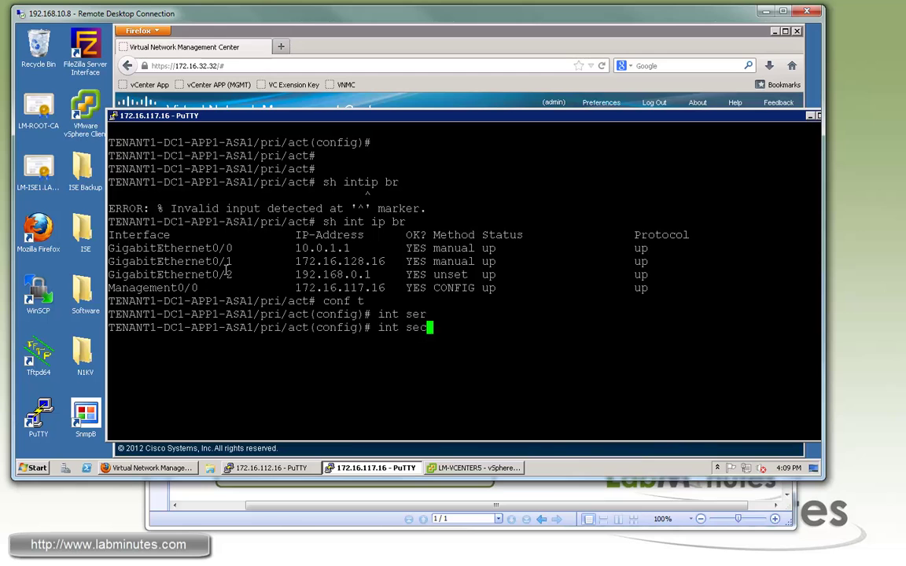
text(c)
key(Tab)
text(?)
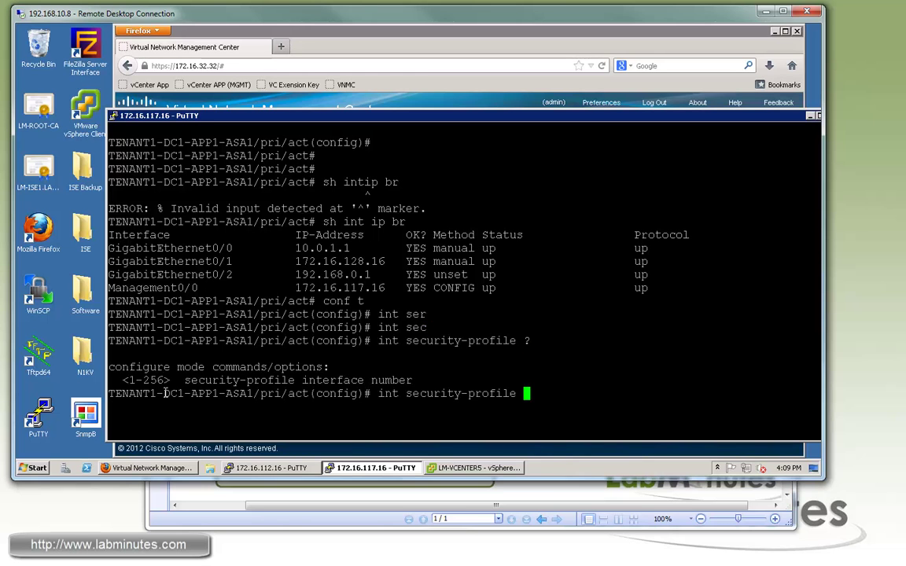
text(1)
Open security-profile interface 1, name it WEB and set security level 100
key(Return)
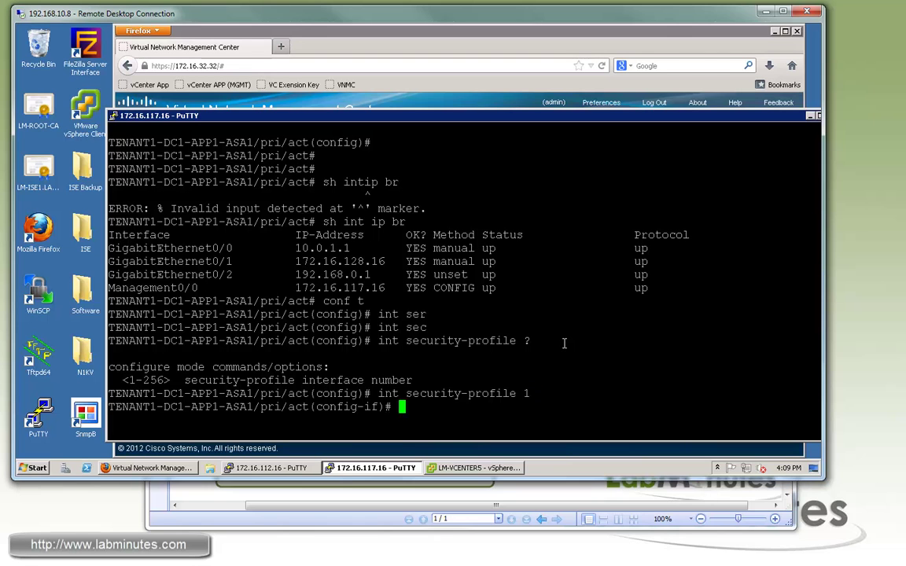
text(nameif WEB)
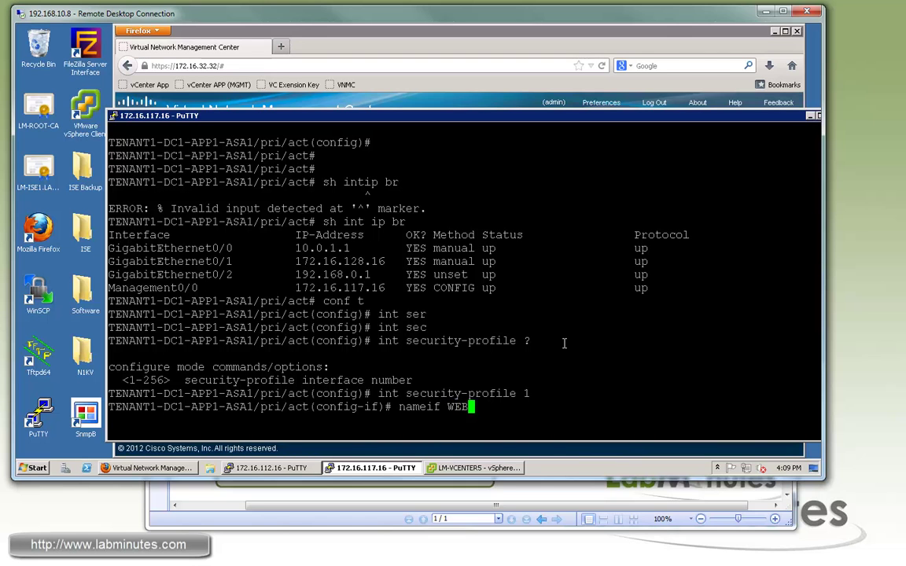
key(Return)
text(sec)
key(Tab)
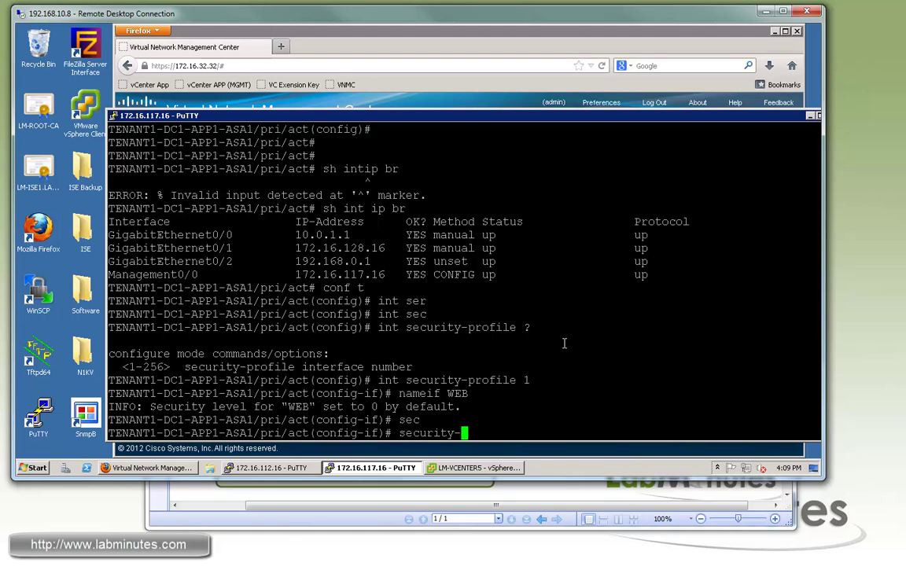
text(le)
key(Tab)
text(100)
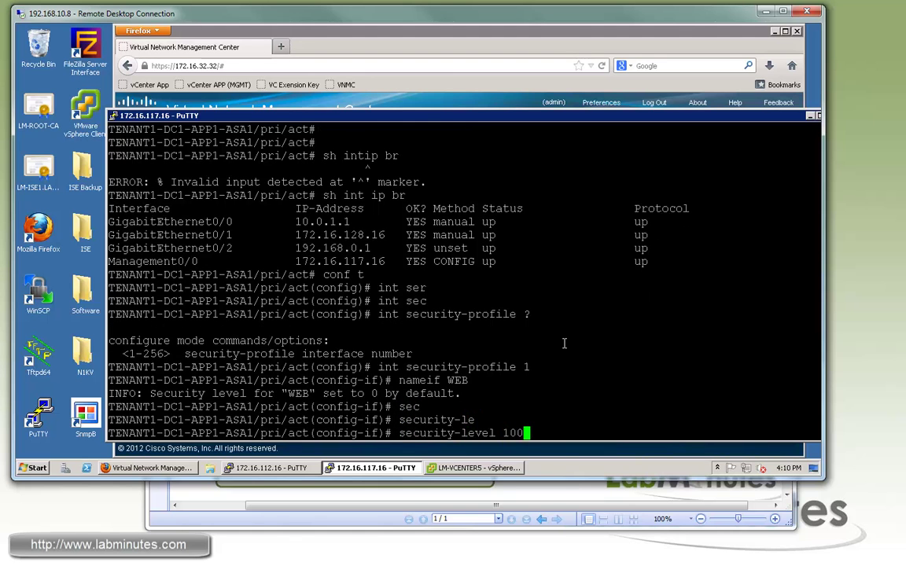
key(Return)
Bind security-profile SEC_PROFILE_APP1_WEB to the WEB interface and enable it with 'no shut'
text(sec)
key(Tab)
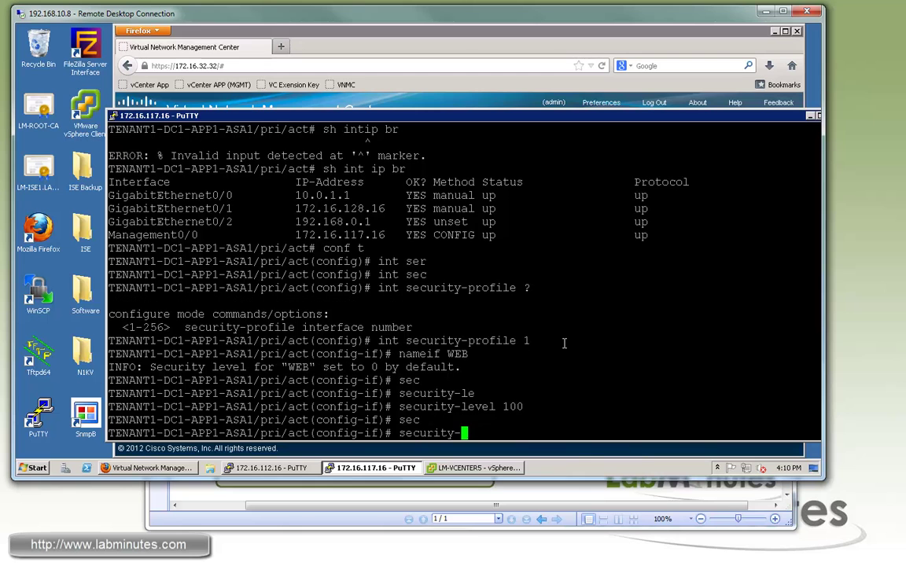
text(pro)
key(Tab)
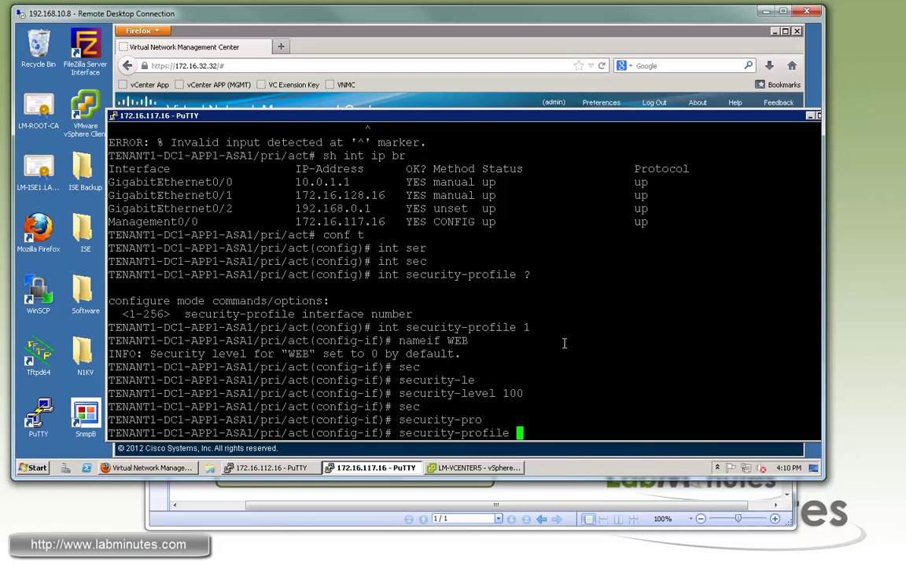
text(SEC_PROFILE_)
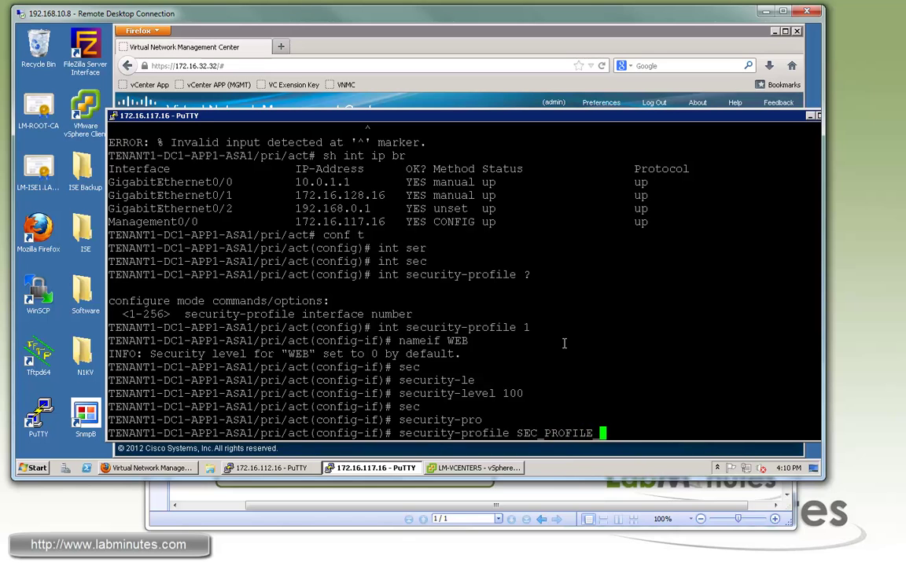
text(APP1_WEB)
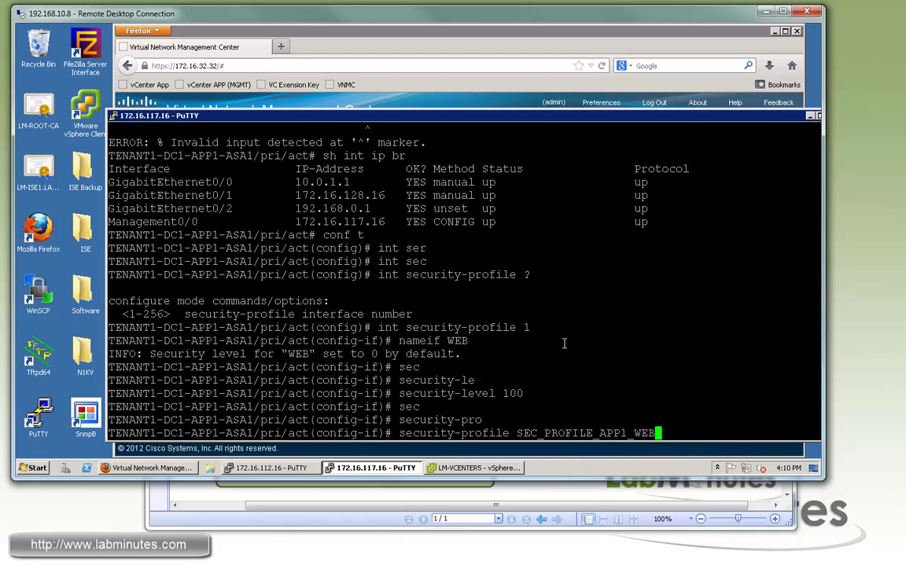
key(Return)
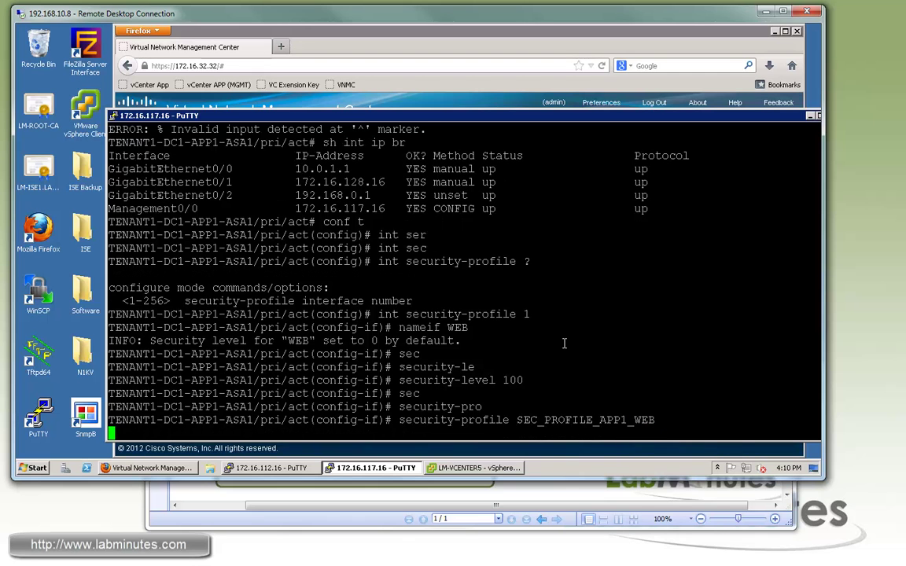
text(no shut)
key(Return)
key(Return)
key(Return)
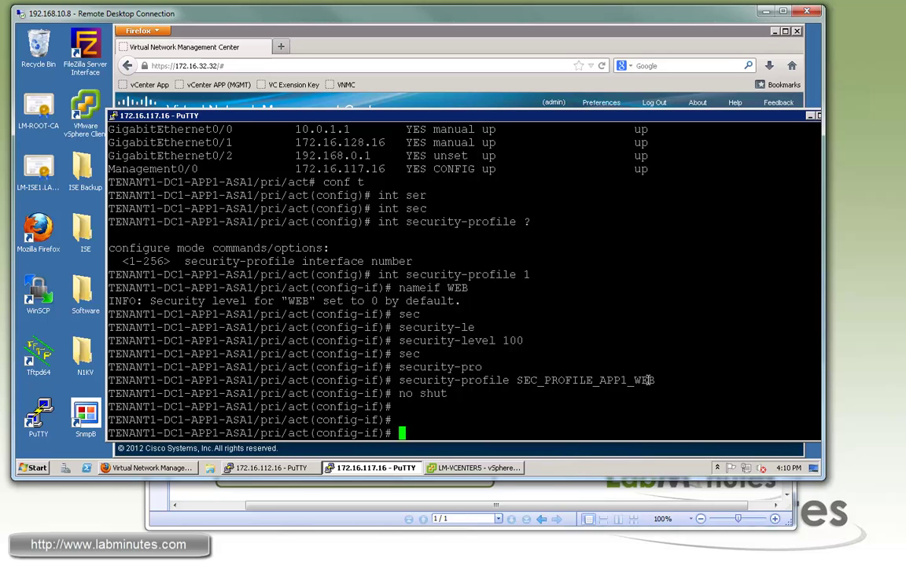
Highlight the profile name SEC_PROFILE_APP1_WEB and exit the interface configuration
drag(818, 381, 655, 381)
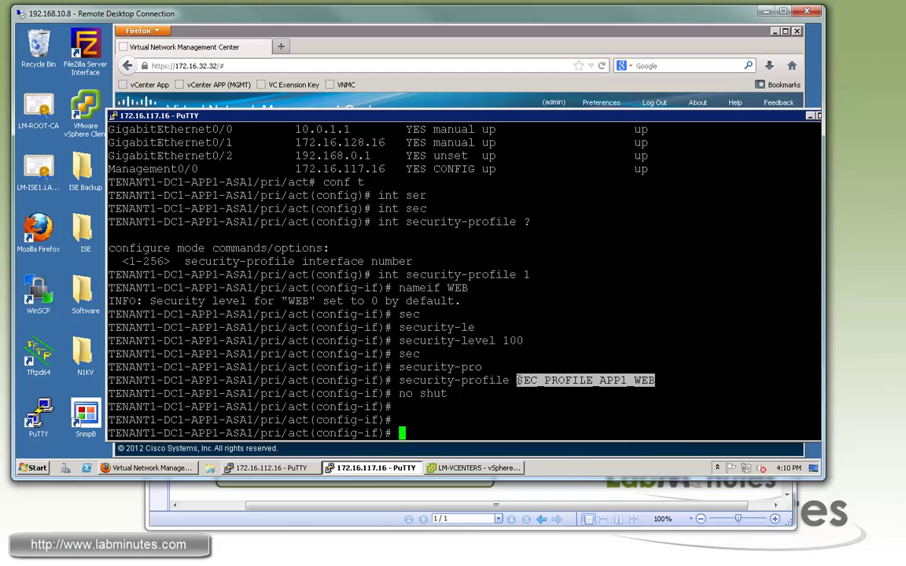
key(Return)
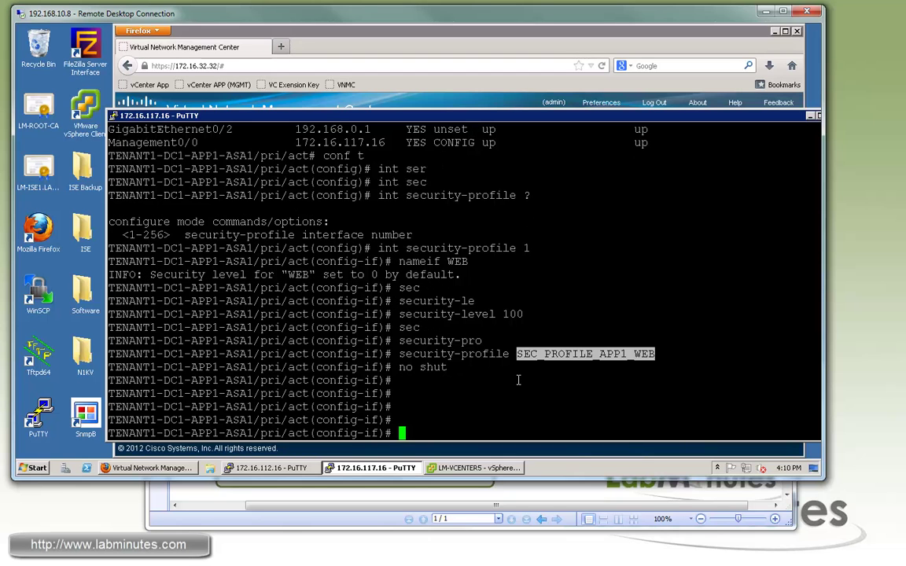
text(exi)
key(Return)
text(int )
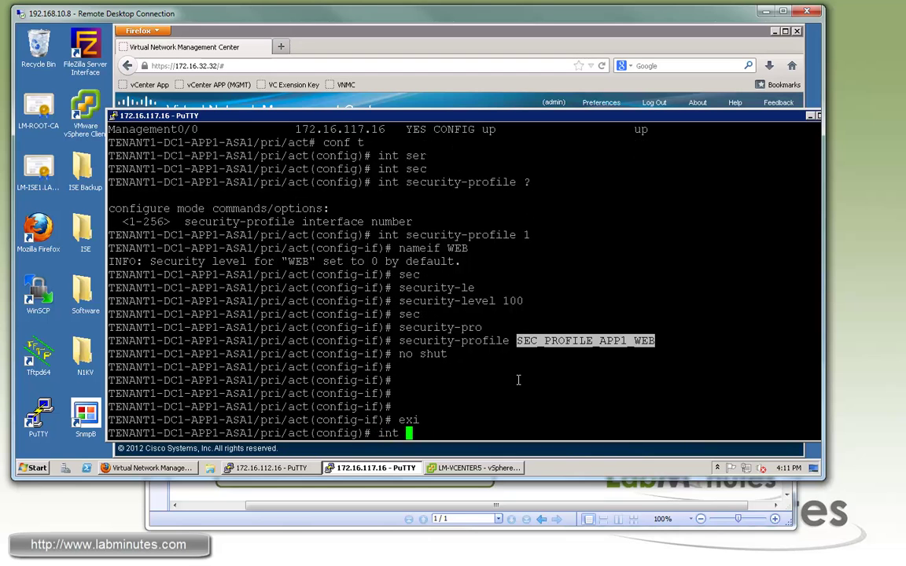
text(sec)
Open security-profile interface 2, name it DB and set security level 100
key(Tab)
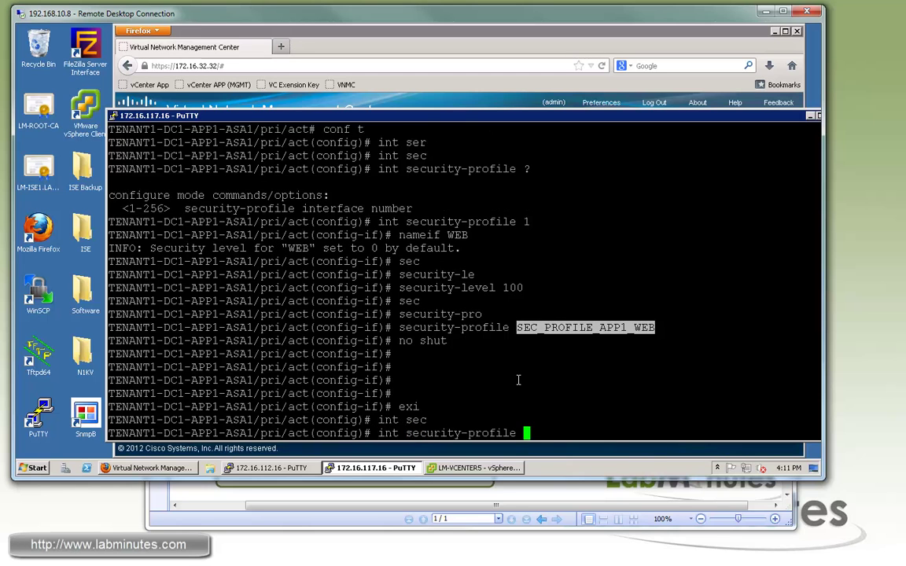
text(2)
key(Return)
text(name)
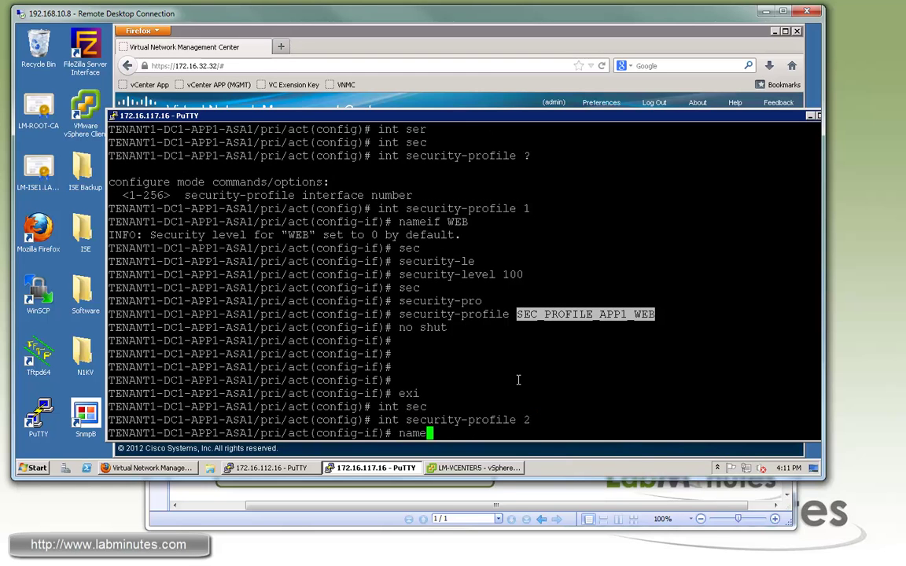
text(if DB)
key(Return)
text(sec)
key(Tab)
text(l 100)
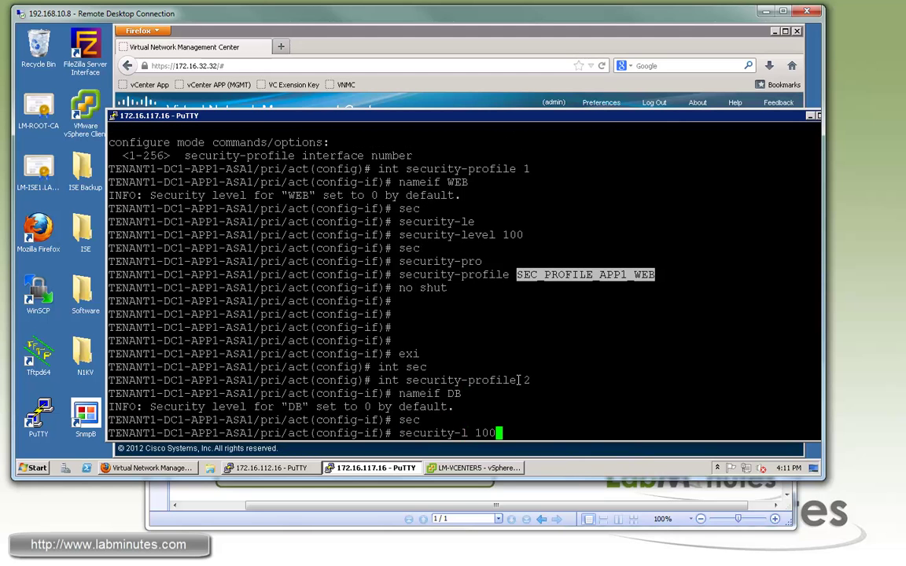
key(Return)
Bind SEC_PROFILE_APP1_DB to the DB interface, enable it, and exit
text(sec)
key(Tab)
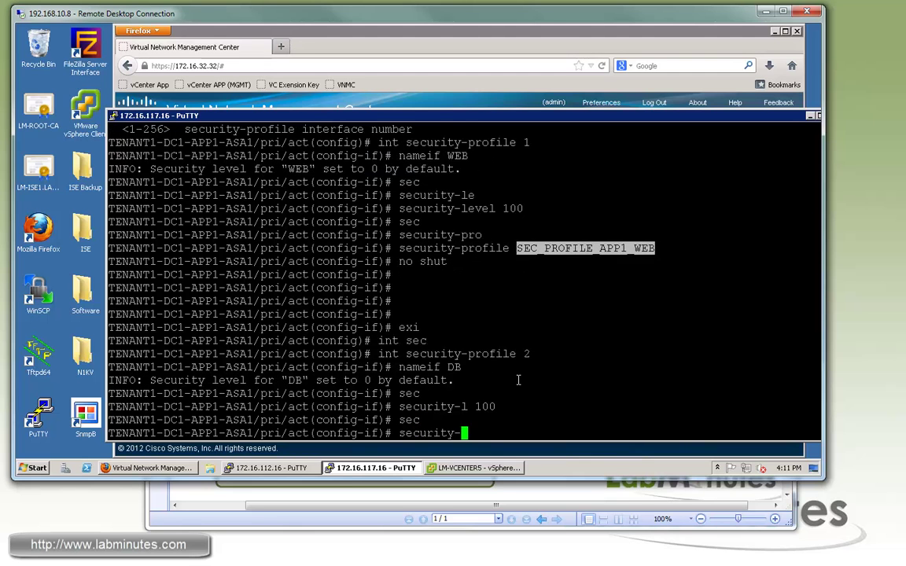
text(-p)
key(Tab)
key(Tab)
text(SEC_)
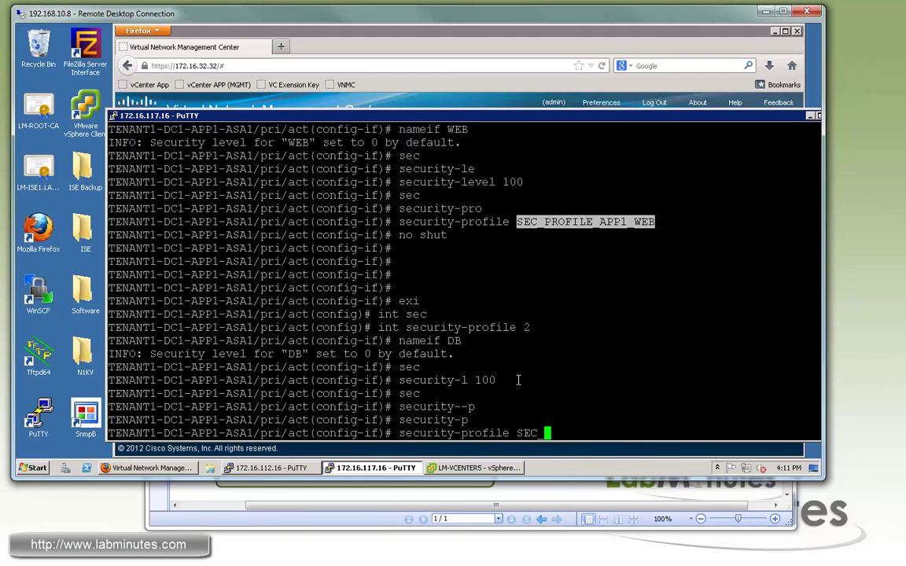
text(PROFILE_APP1)
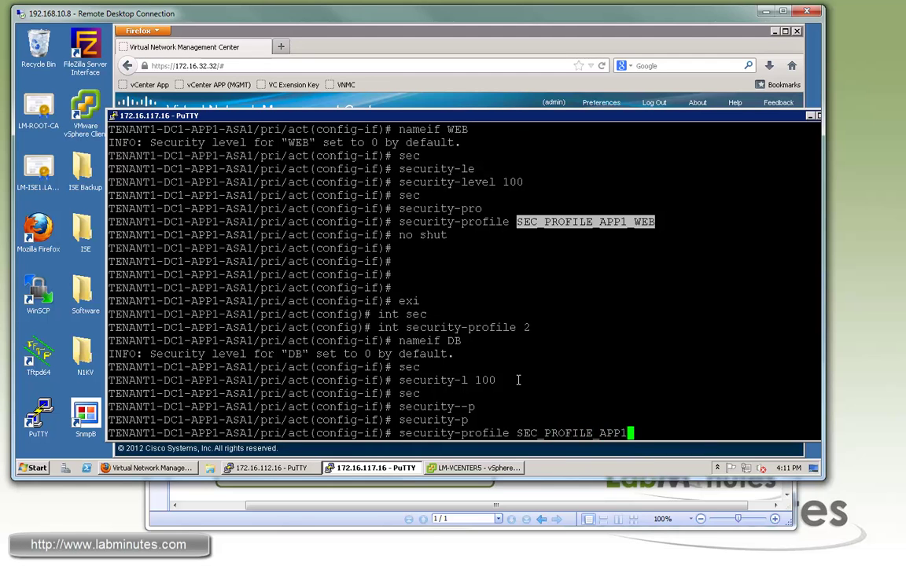
text(_DB)
key(Return)
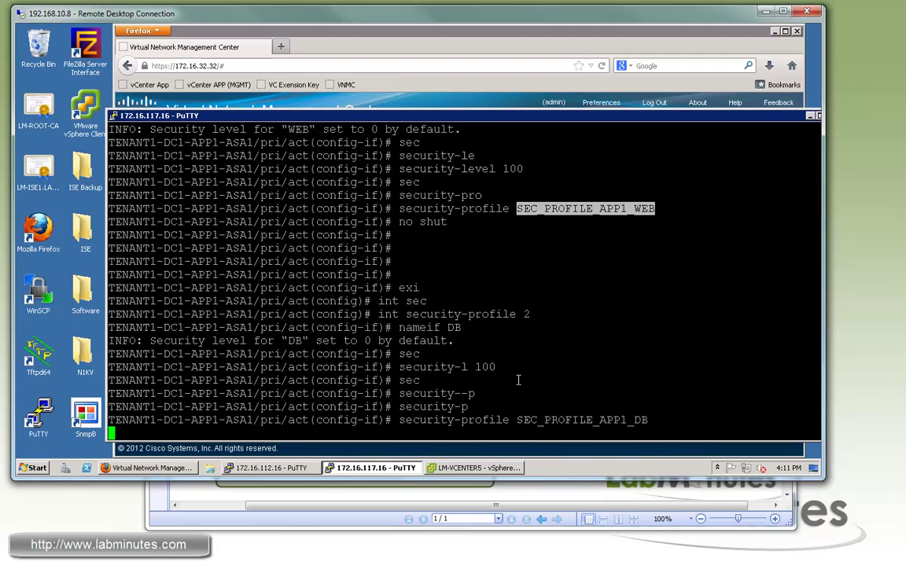
text(no shut)
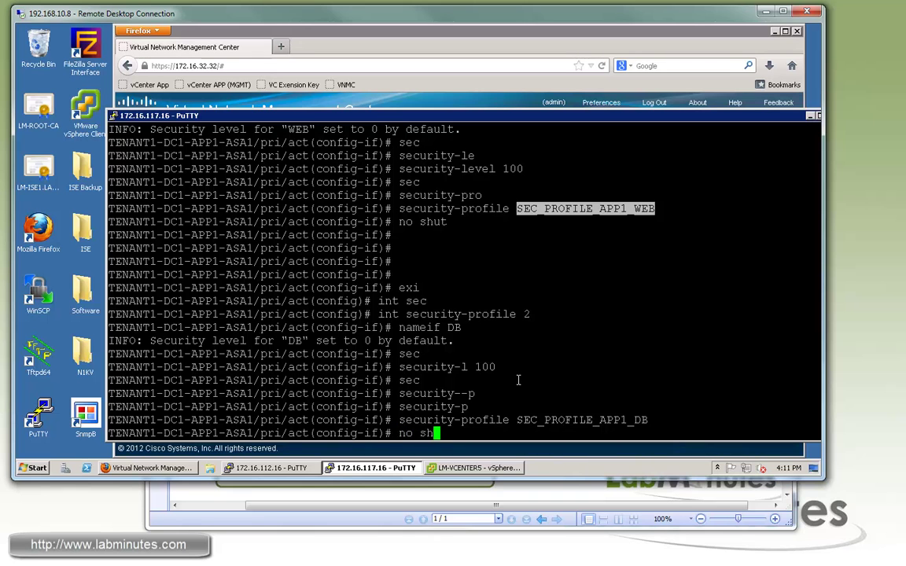
key(Return)
key(Return)
key(Return)
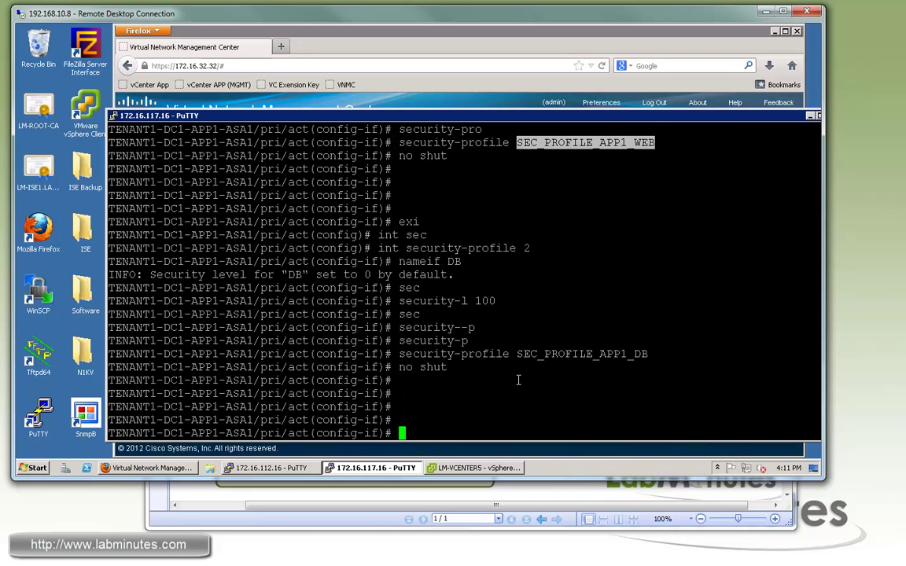
key(Return)
key(Return)
text(exi)
key(Return)
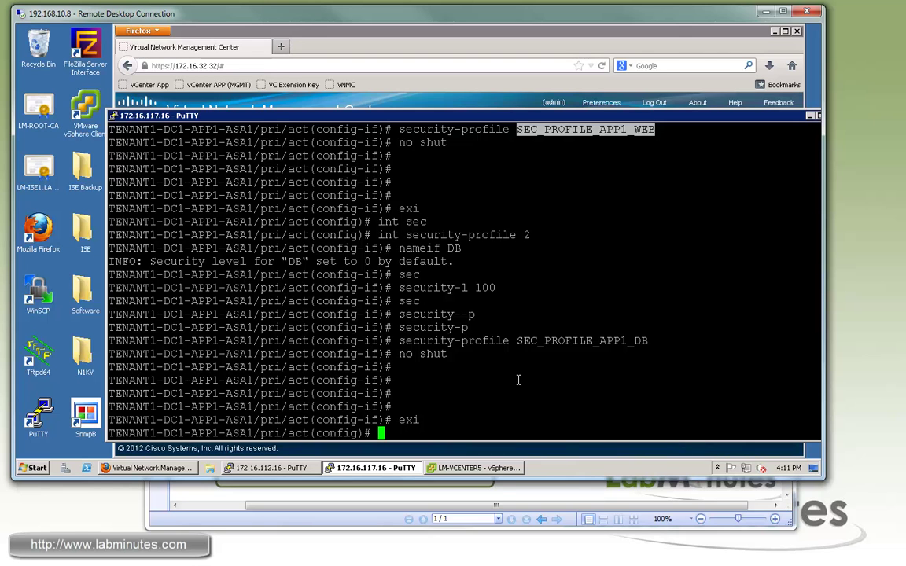
Set INSIDE as the service interface for all security profiles, then leave config mode
text(serv)
key(Tab)
text(-in)
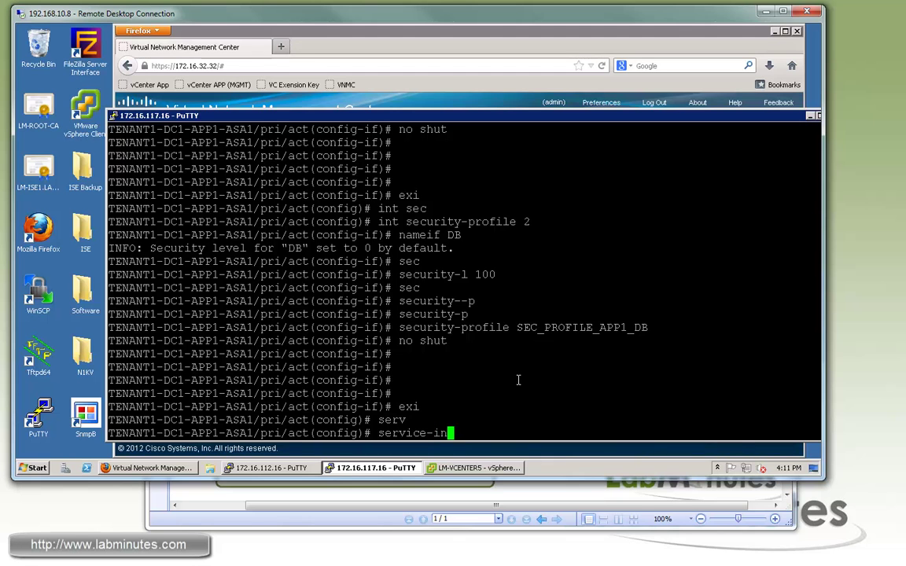
key(Tab)
text(sec)
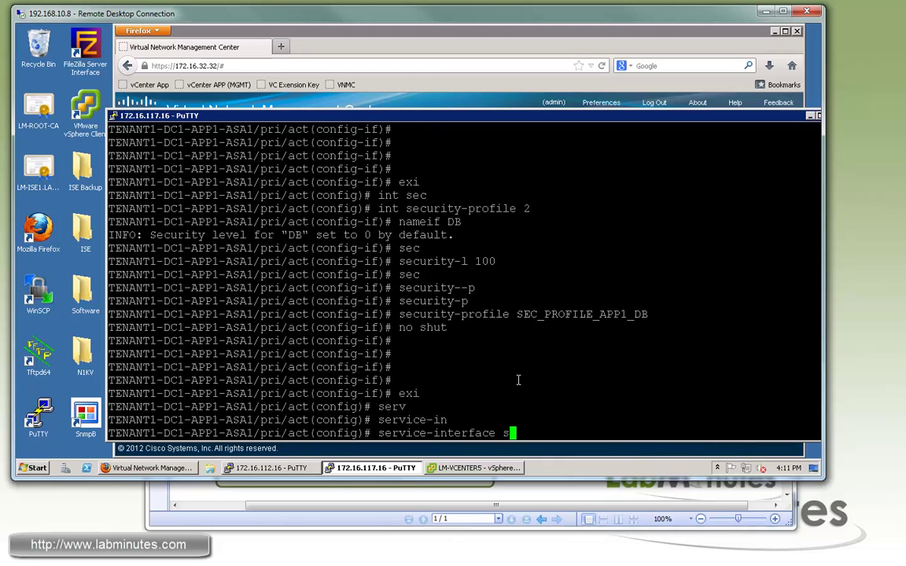
key(Tab)
text(?all ?)
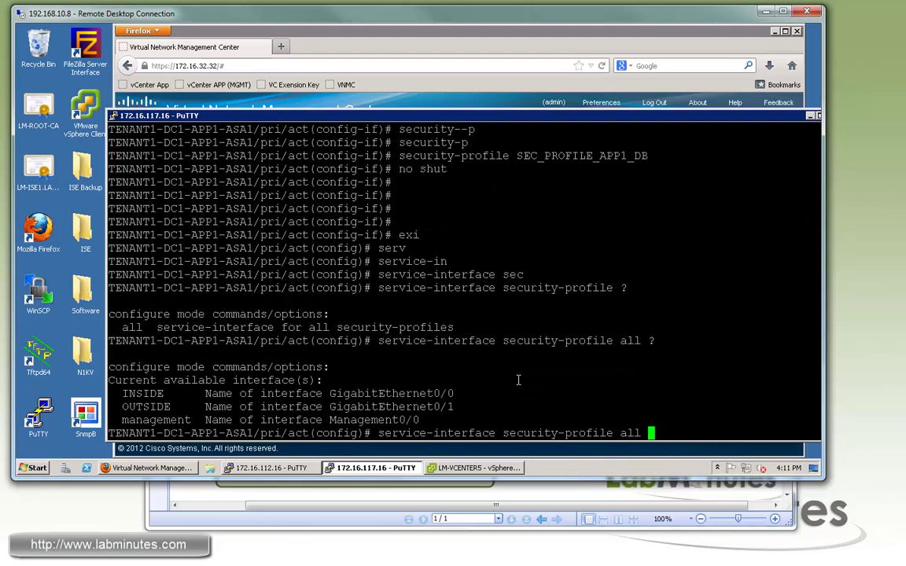
text(INSIDE)
key(Return)
key(Return)
key(Return)
key(Return)
text(exi)
key(Return)
Confirm security-profile1 and security-profile2 are up in 'sh int ip br', then re-enter 'conf t'
text(sh int ip br)
key(Return)
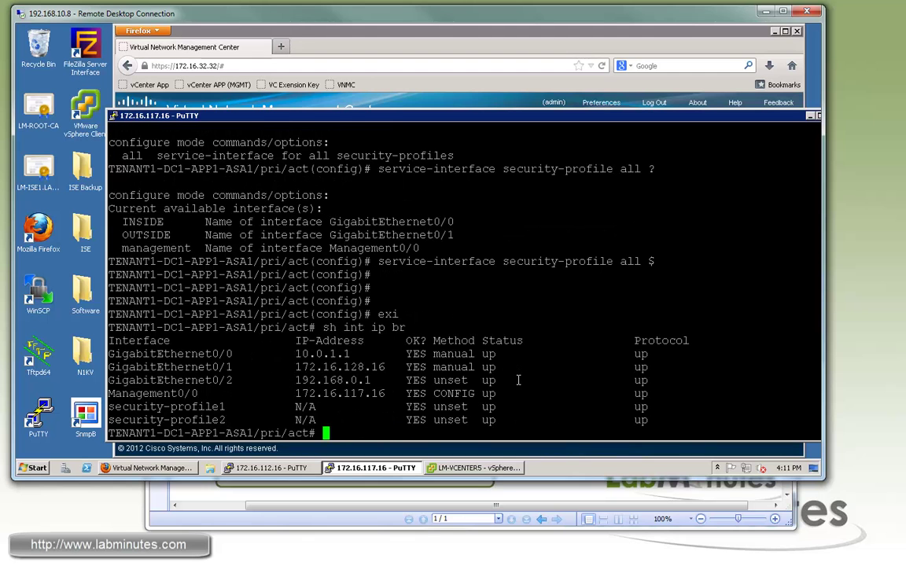
drag(128, 407, 241, 407)
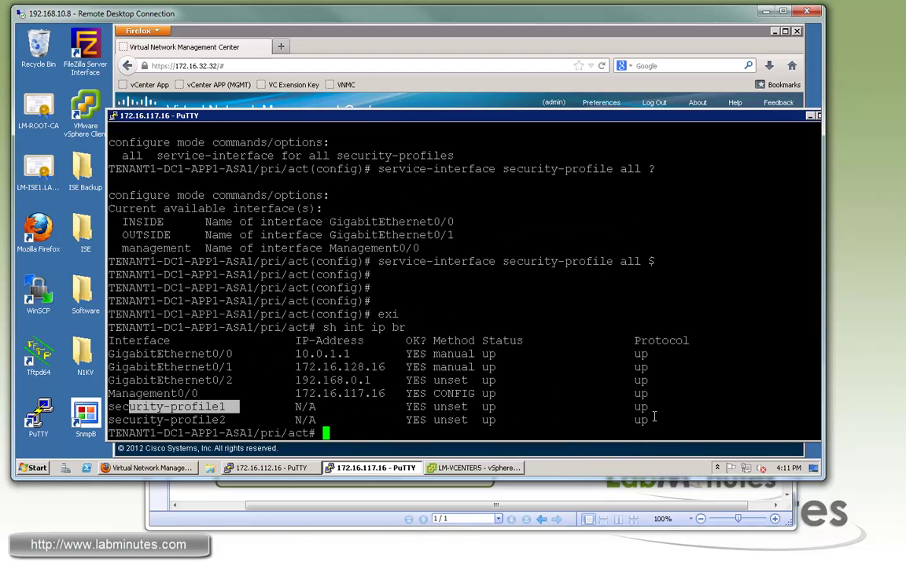
triple_click(653, 418)
click(495, 359)
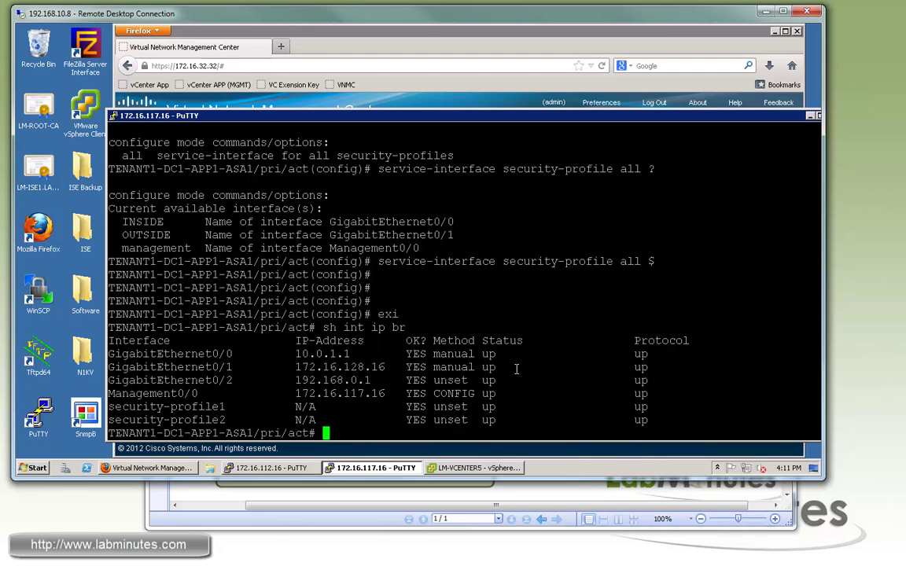
key(Return)
key(Return)
drag(296, 380, 337, 380)
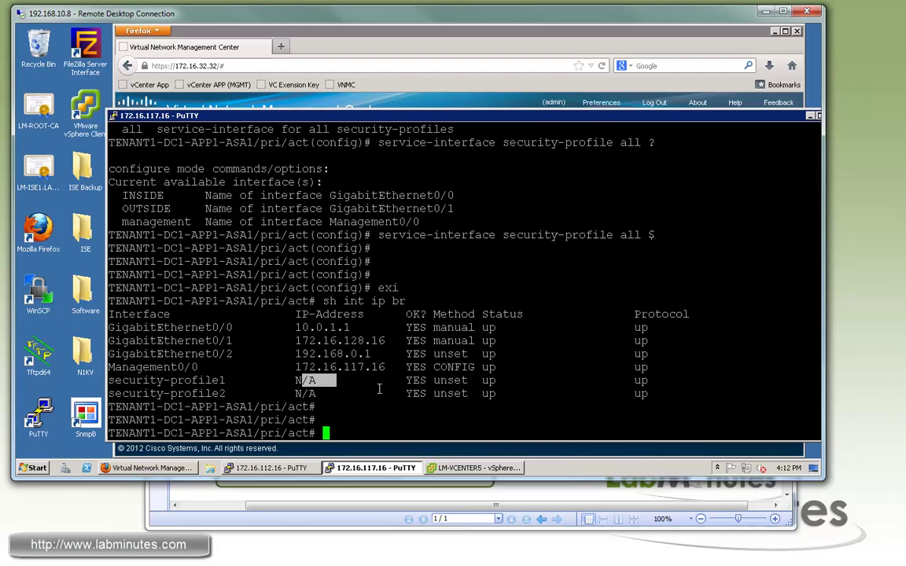
key(Return)
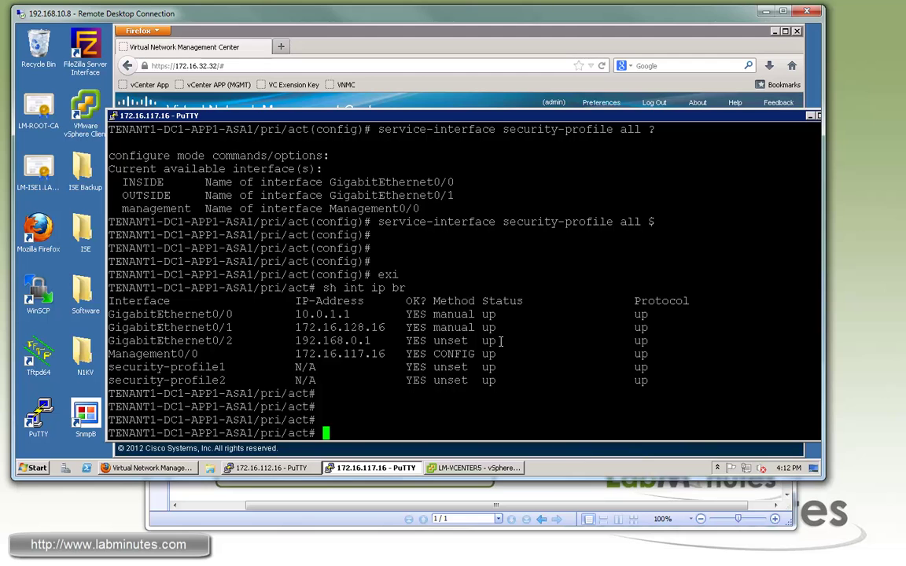
text(conf t)
key(Return)
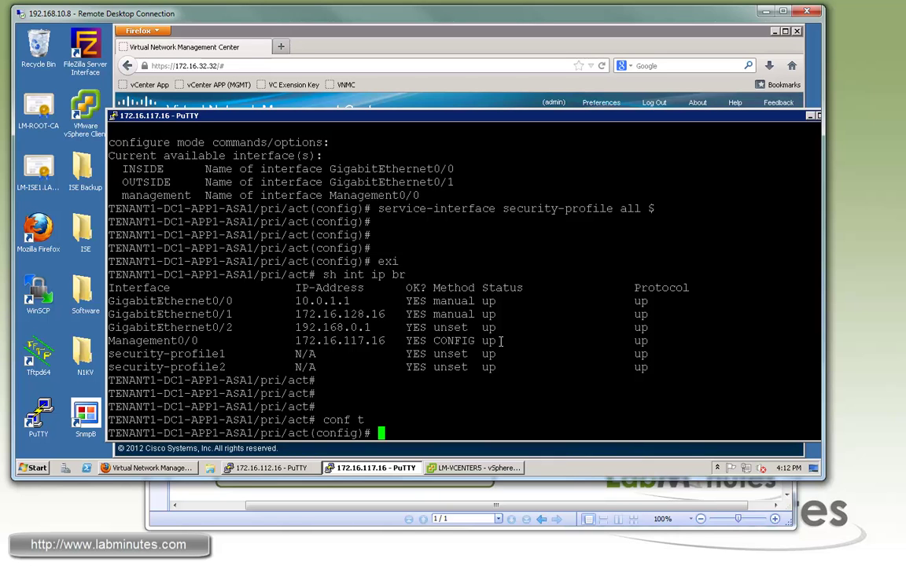
Create access-list FROM_WEB permitting ip any any
text(access-l)
key(Tab)
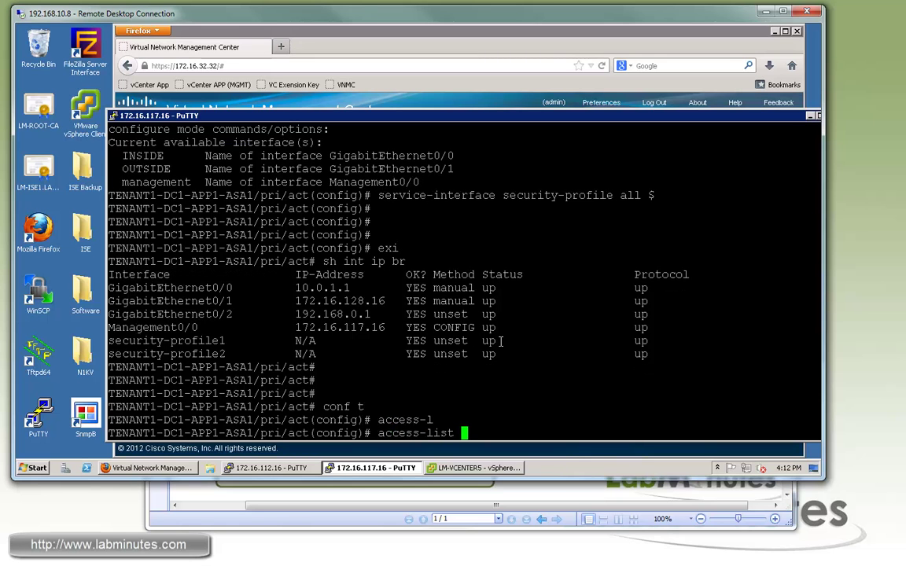
text(FROM_WEB)
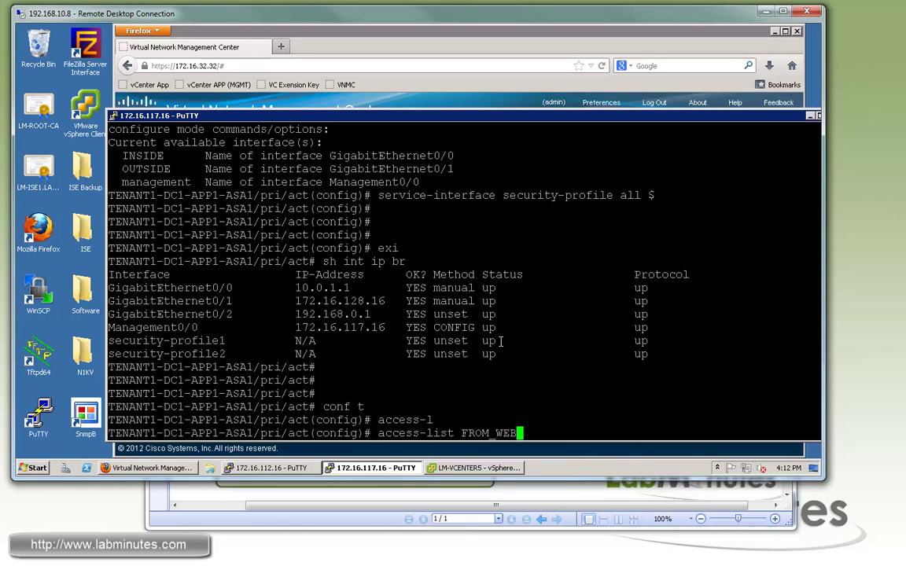
text( per ip any any)
key(Return)
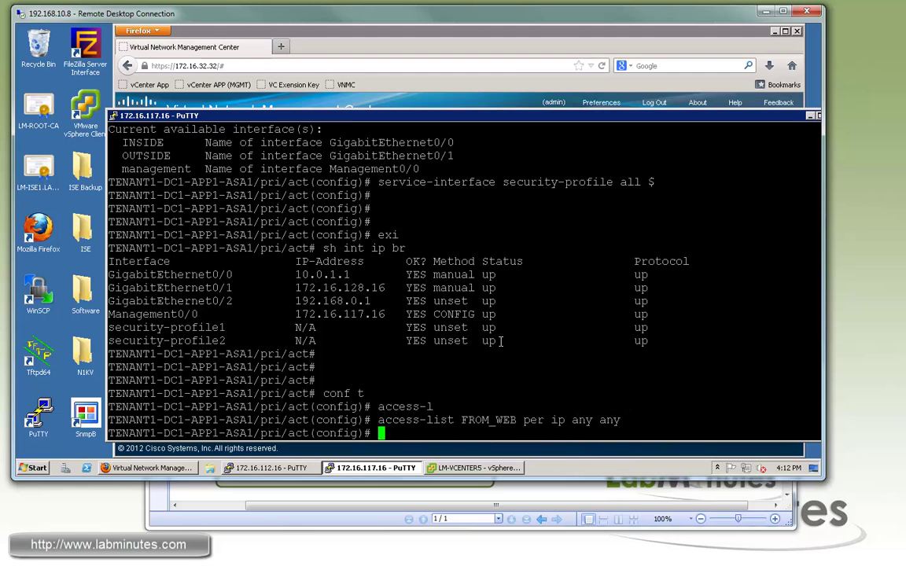
key(Return)
key(Return)
Apply access-group FROM_WEB inbound on interface WEB
text(access-g FR)
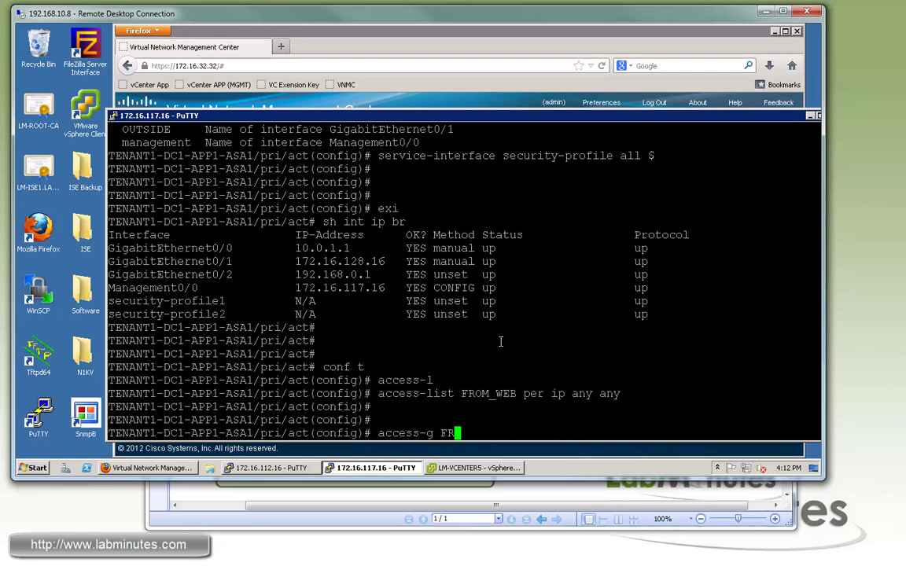
text(OM_WEB in)
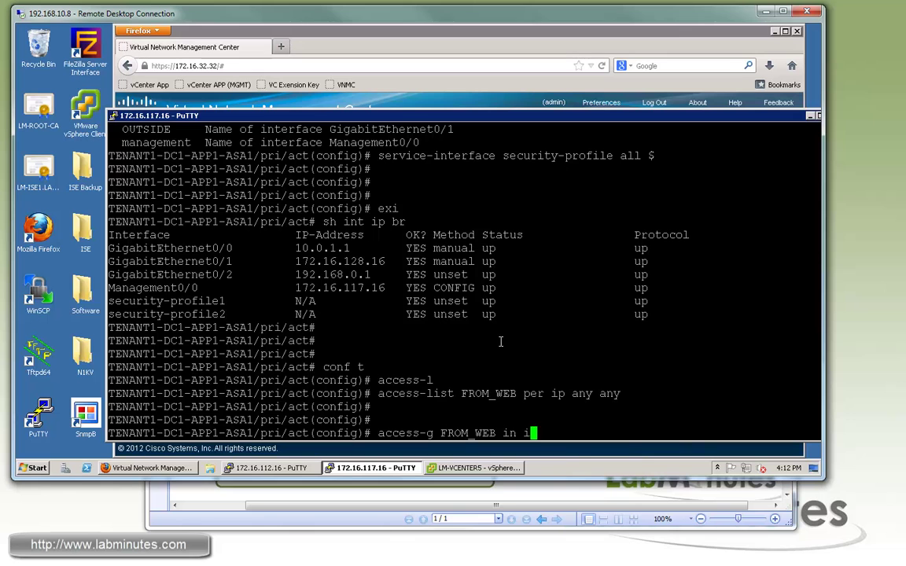
text( in)
key(Tab)
text(WEB)
key(Return)
key(Return)
key(Return)
key(Return)
text(access-)
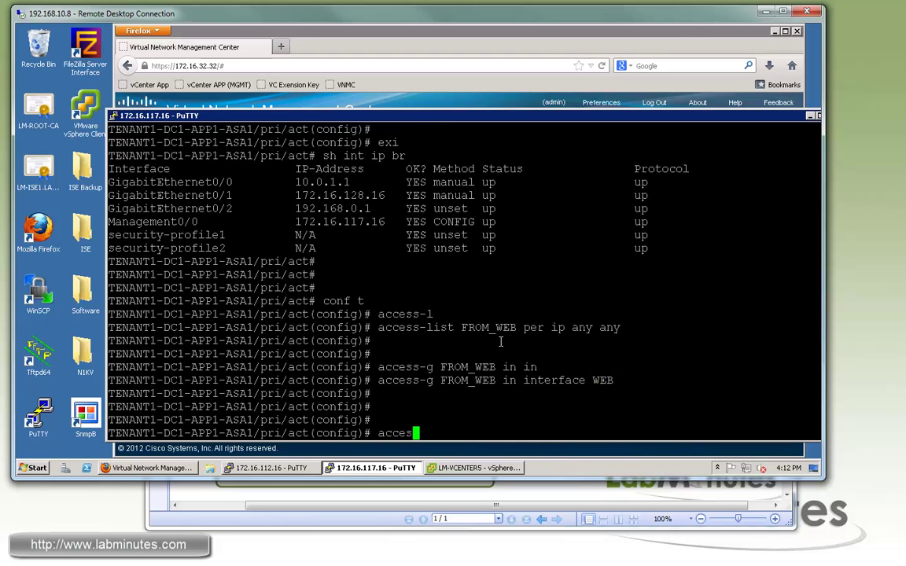
text(list FROM_)
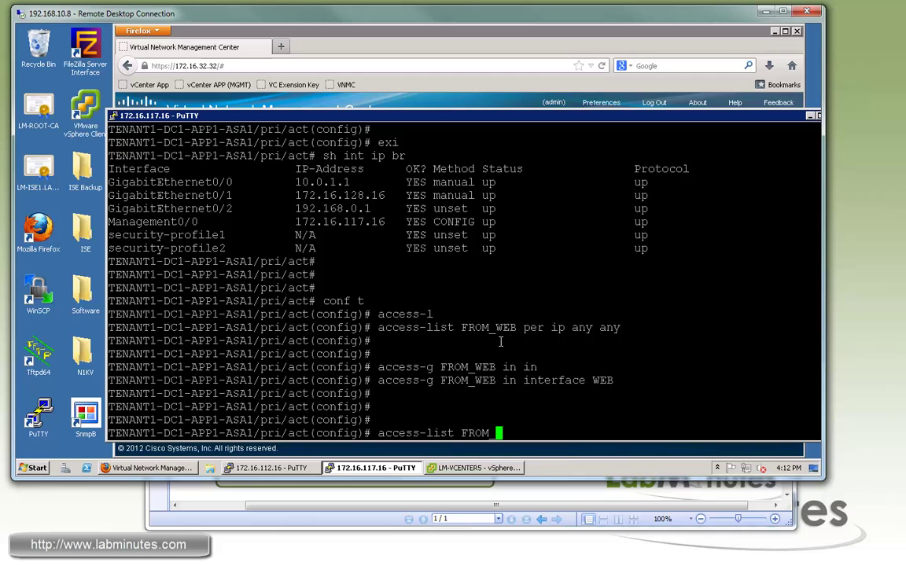
text(DB per icmp any any)
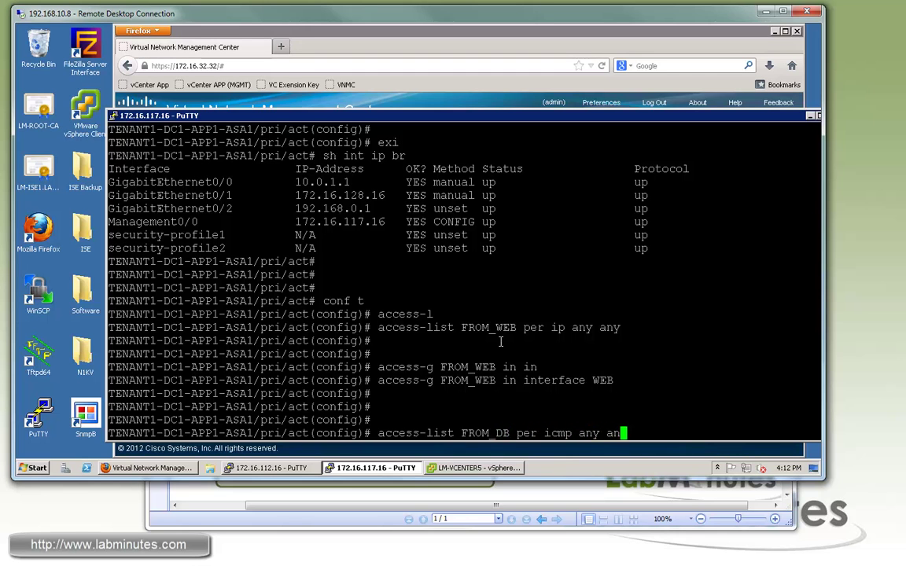
Give access-list FROM_DB a permit icmp any any rule and a deny ip any any log rule
key(Return)
key(Up)
key(BackSpace)
key(BackSpace)
key(BackSpace)
key(BackSpace)
key(BackSpace)
key(BackSpace)
key(BackSpace)
key(BackSpace)
key(BackSpace)
key(BackSpace)
key(BackSpace)
key(BackSpace)
key(BackSpace)
key(BackSpace)
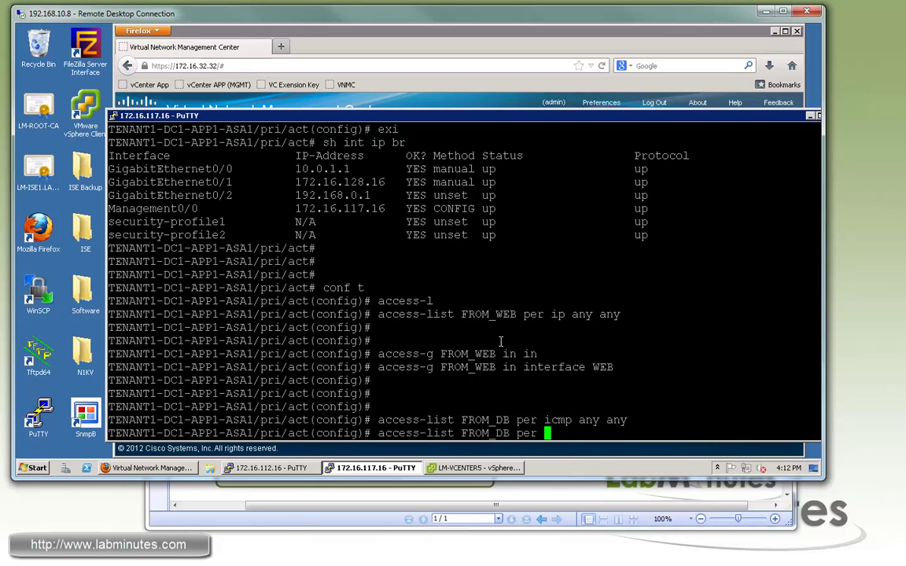
key(BackSpace)
key(BackSpace)
text(deny ip any any log)
key(Return)
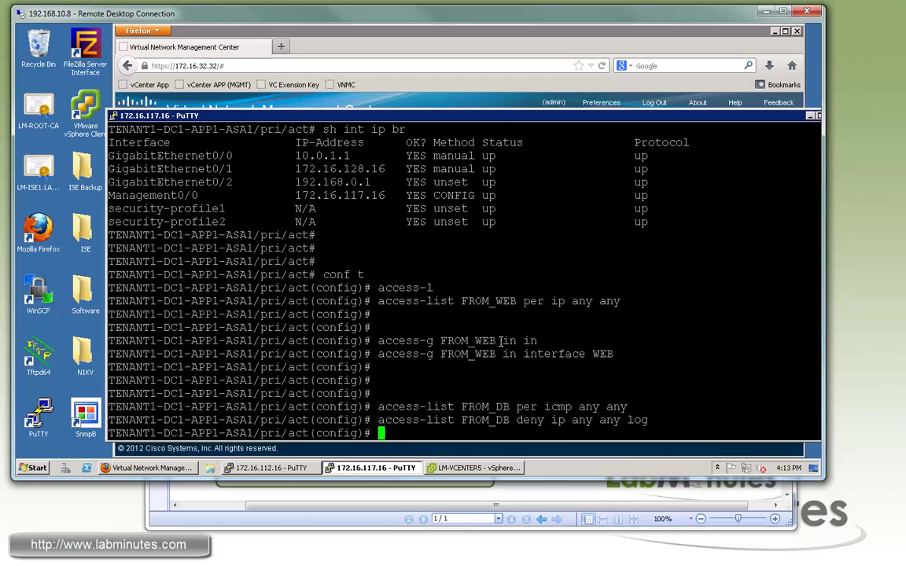
Apply FROM_DB inbound on interface DB and list access groups with 'sh run access-group'
key(Return)
key(Return)
text(access-g)
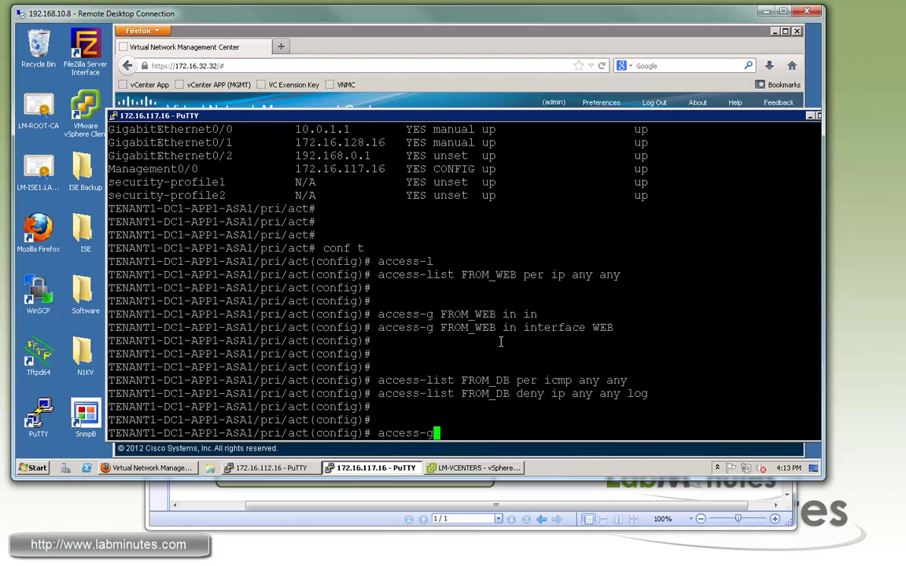
key(Tab)
text(FROM_DB in )
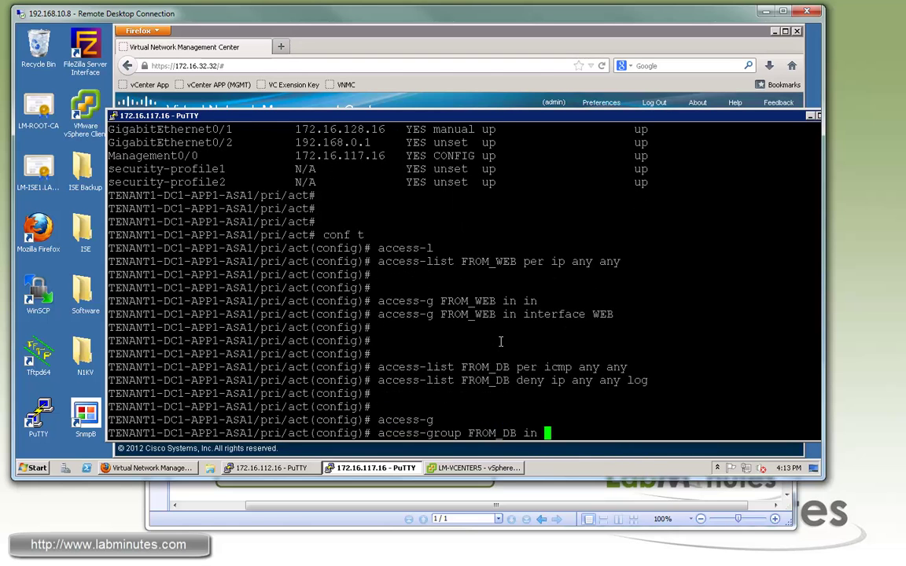
text(int)
key(Tab)
text(DB)
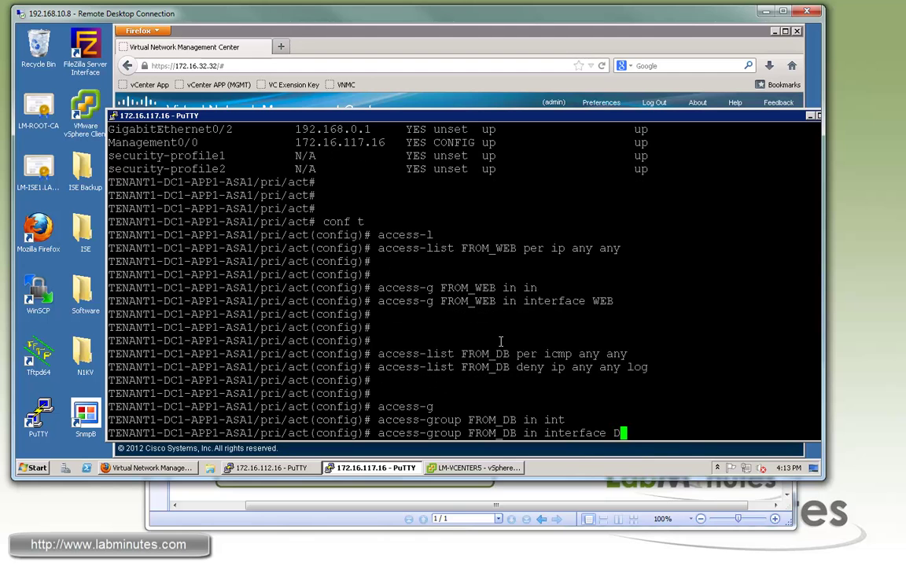
key(Return)
key(Return)
key(Return)
text(sh run access-g)
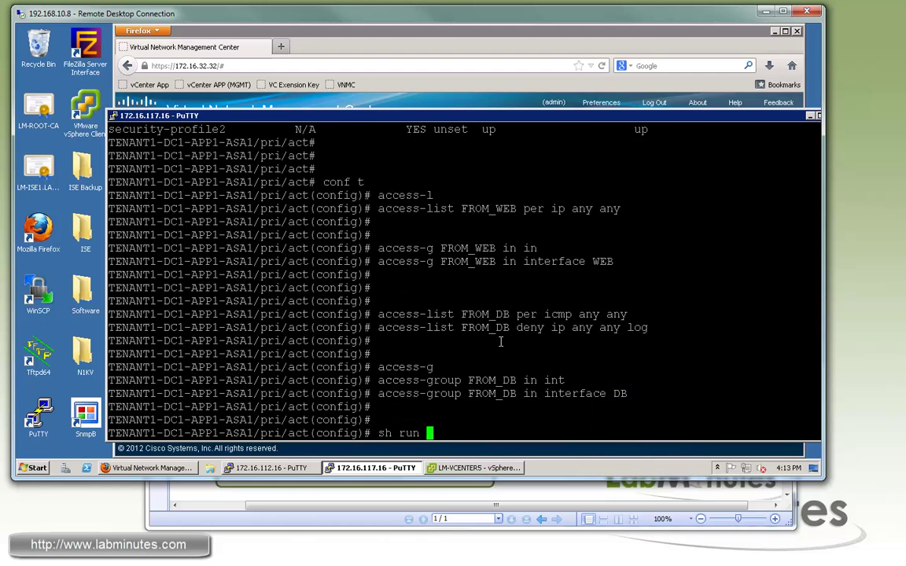
key(Return)
key(Return)
key(Return)
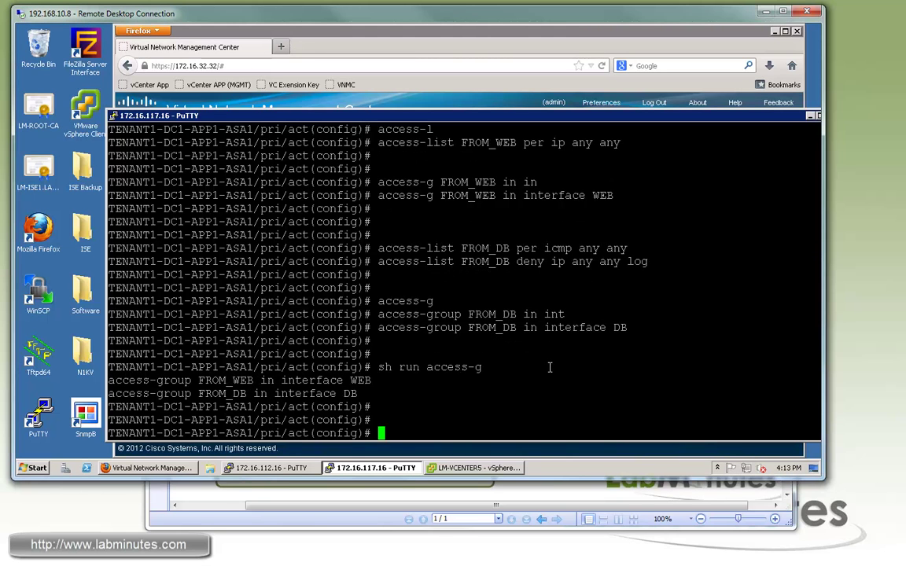
Create access-list FROM_OUTSIDE permitting ip any any
text(access-list)
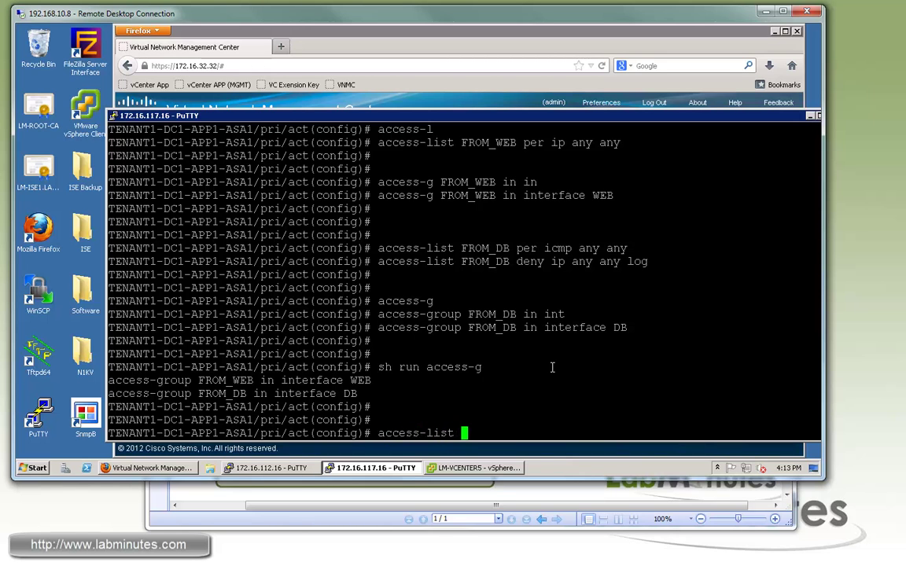
text( FROM_OUTISD)
key(BackSpace)
key(BackSpace)
key(BackSpace)
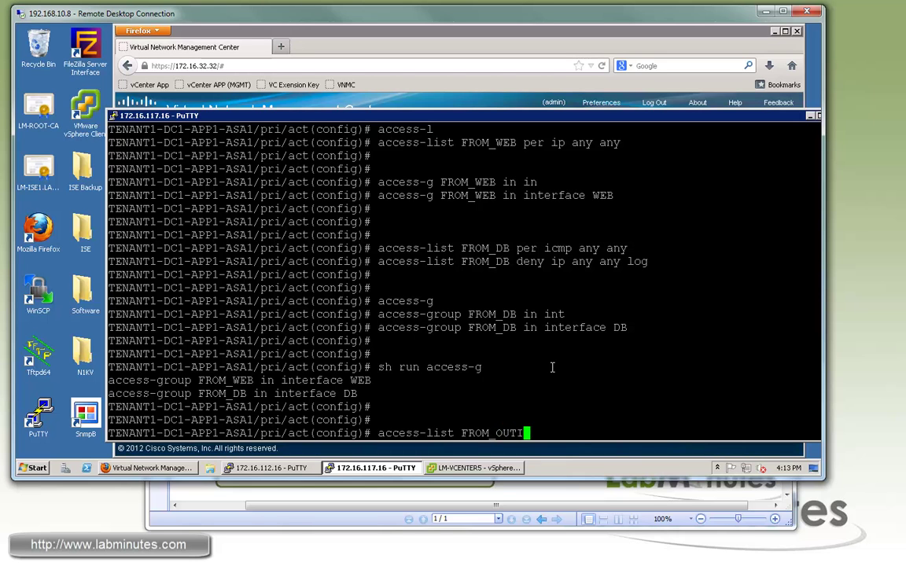
text(SIDE per ip any ny)
key(BackSpace)
key(BackSpace)
text(ny)
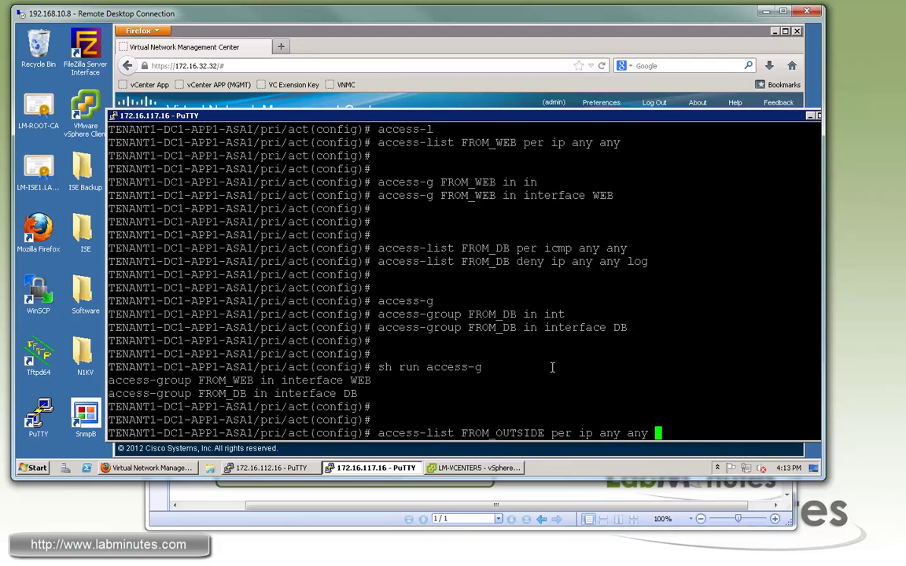
key(Return)
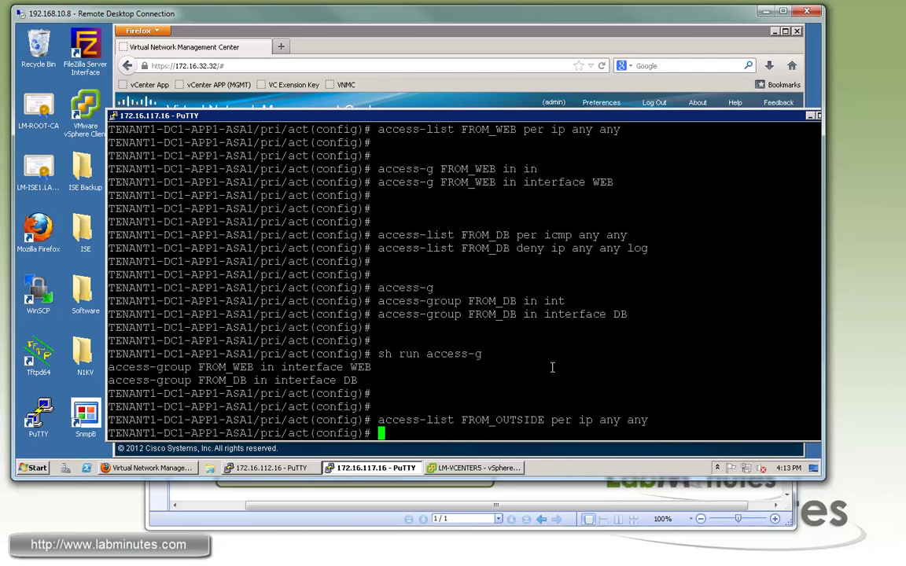
Apply access-group FROM_OUTSIDE inbound on interface OUTSIDE
text(access-g FROM_))
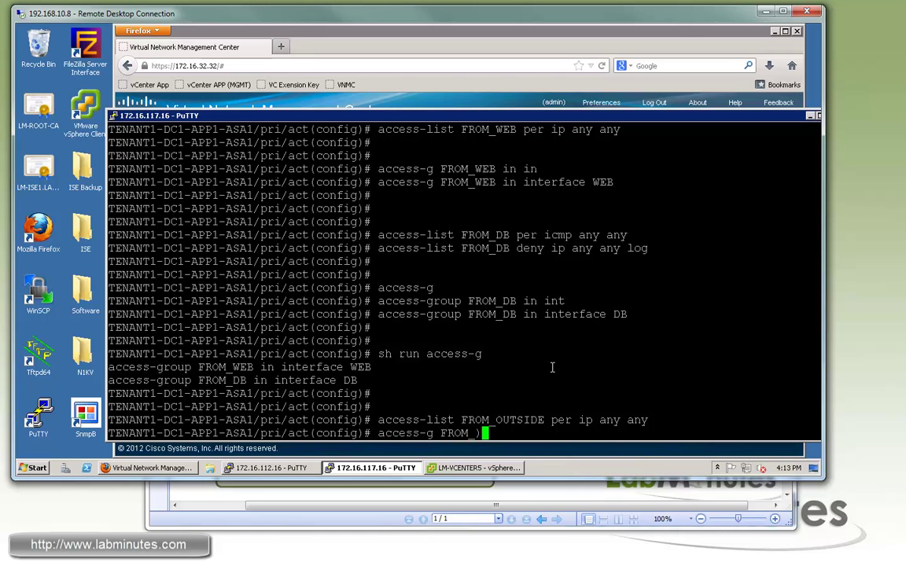
key(BackSpace)
text(OUTSIDE in int)
key(Tab)
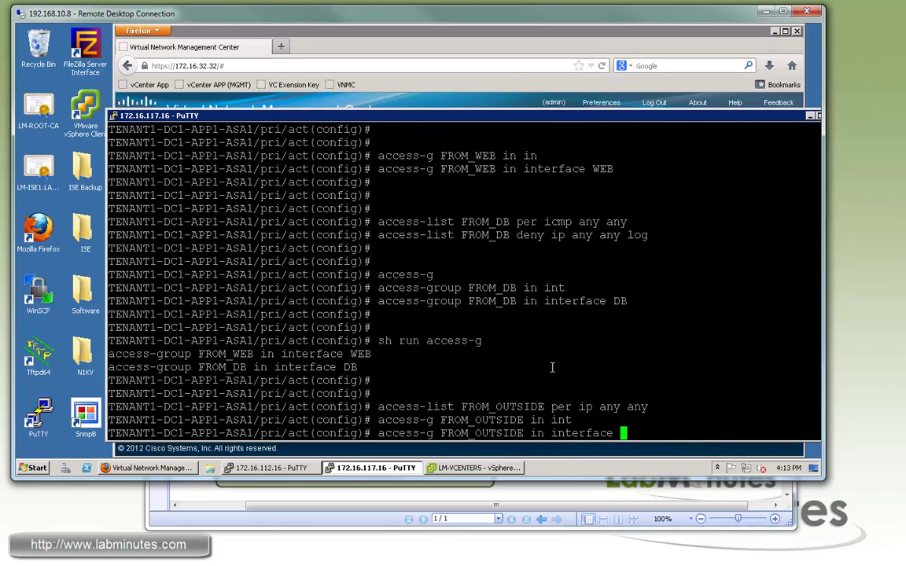
text(OU)
key(Tab)
key(Return)
key(Return)
key(Return)
key(Return)
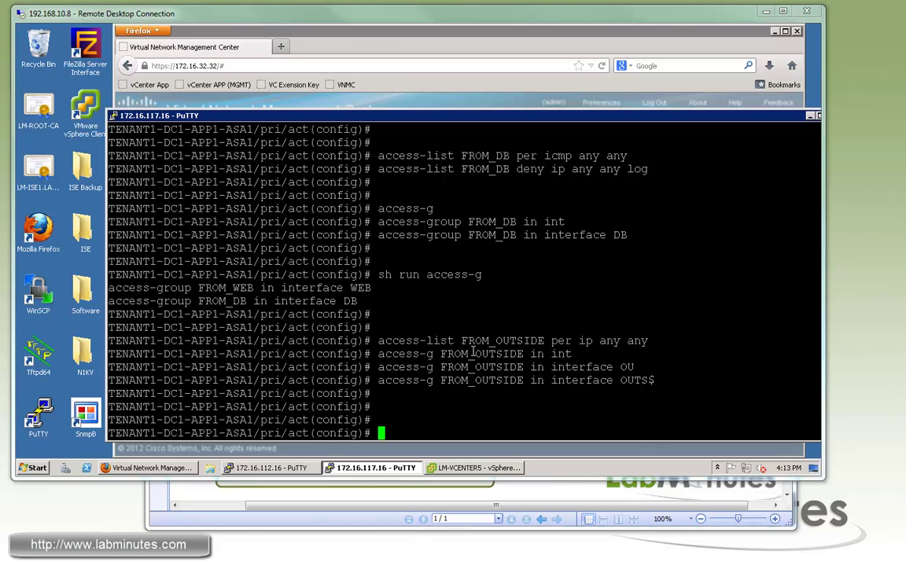
drag(612, 366, 399, 366)
key(Return)
key(Return)
key(Return)
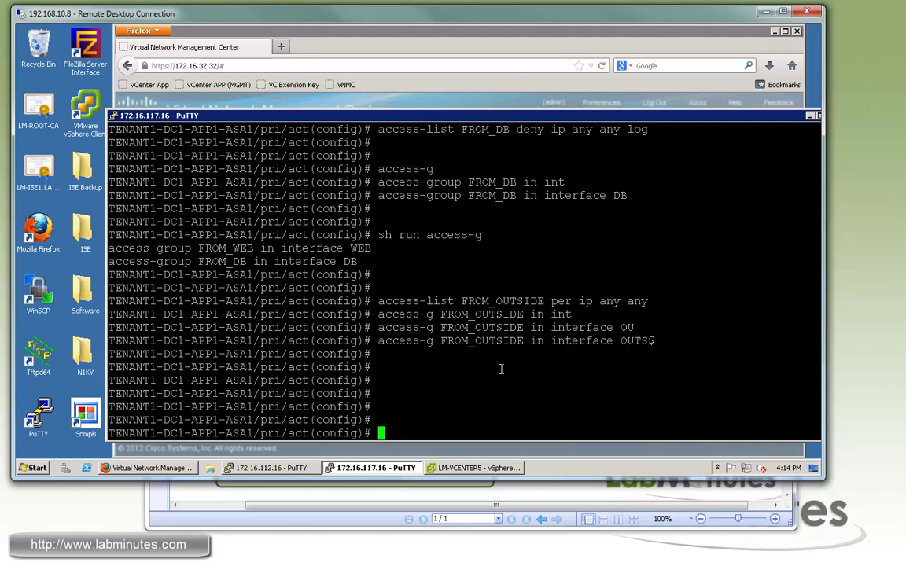
key(Return)
key(Return)
key(Return)
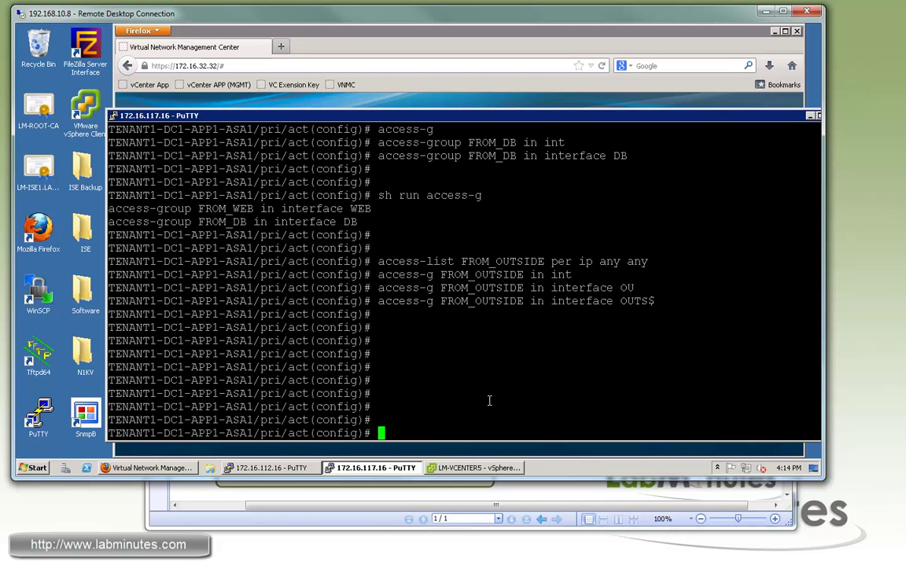
text(nat (WEB,)
Add NAT (WEB,OUTSIDE) after-auto source dynamic any interface
key(BackSpace)
text(OUTSIDE) )
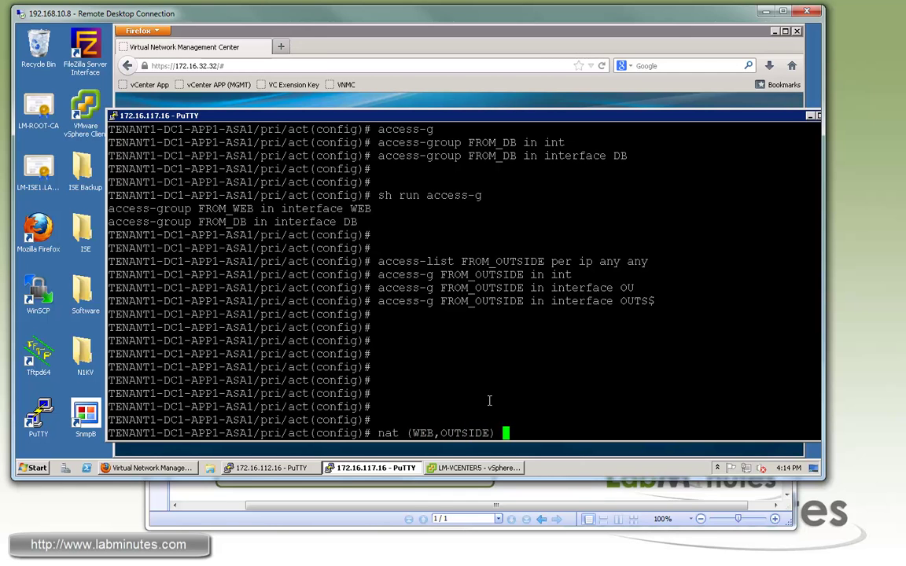
text(?)
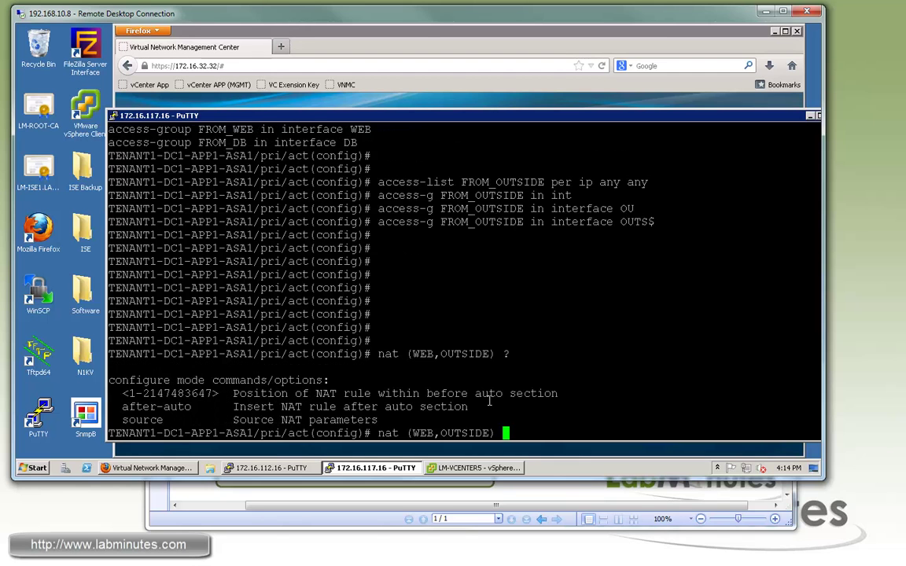
text(after)
key(Tab)
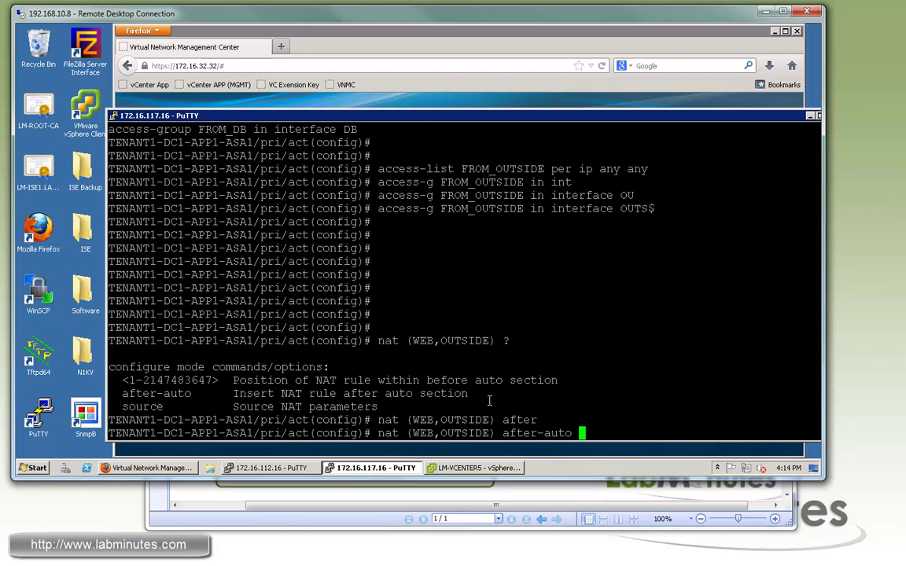
text(source dyn)
key(Tab)
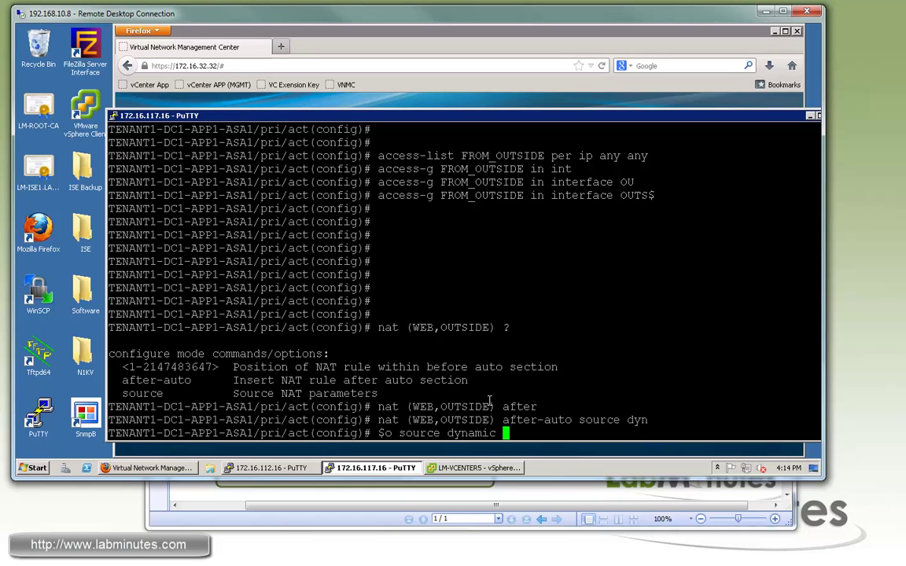
text(any inter)
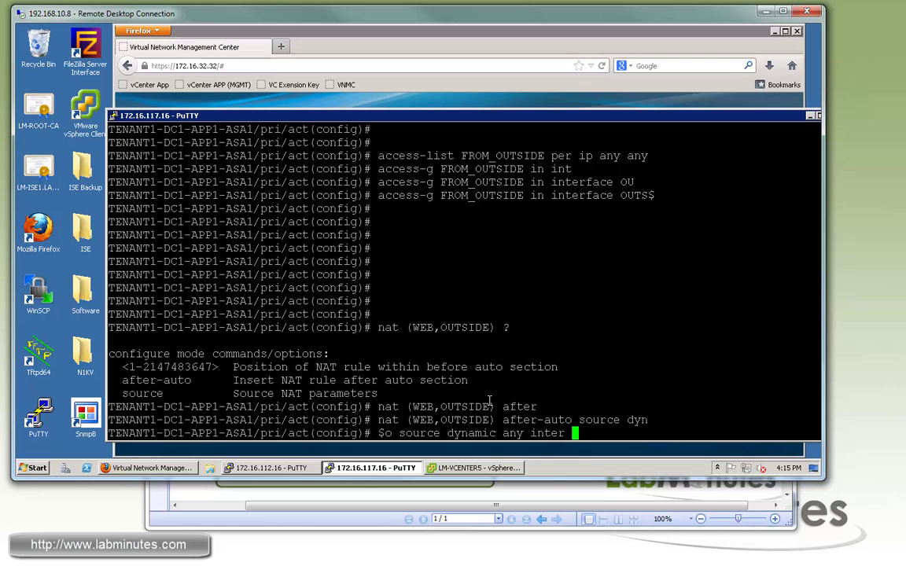
key(Tab)
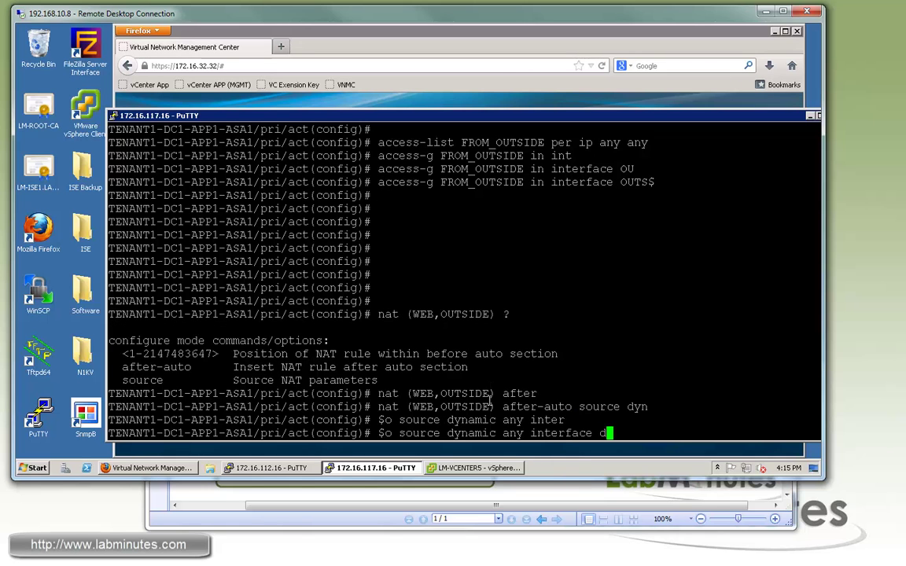
key(Return)
key(Return)
key(Return)
key(Return)
Start NAT (DB,OUTSIDE) after-auto source dynamic any and list its mapped-source options
text(nat )
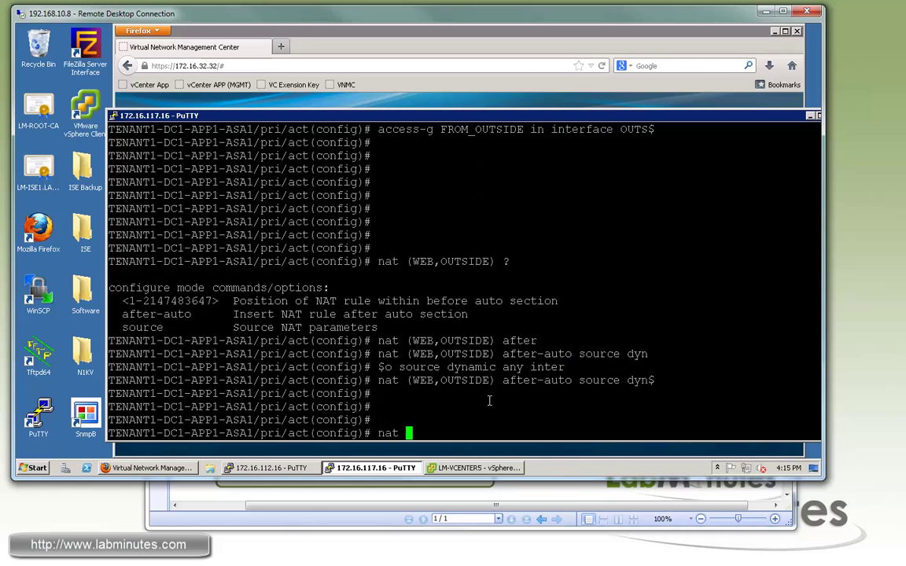
text((DB,OUTSIDE) after)
key(Tab)
text(sou)
key(Tab)
text(dyn)
key(Tab)
text(any ?)
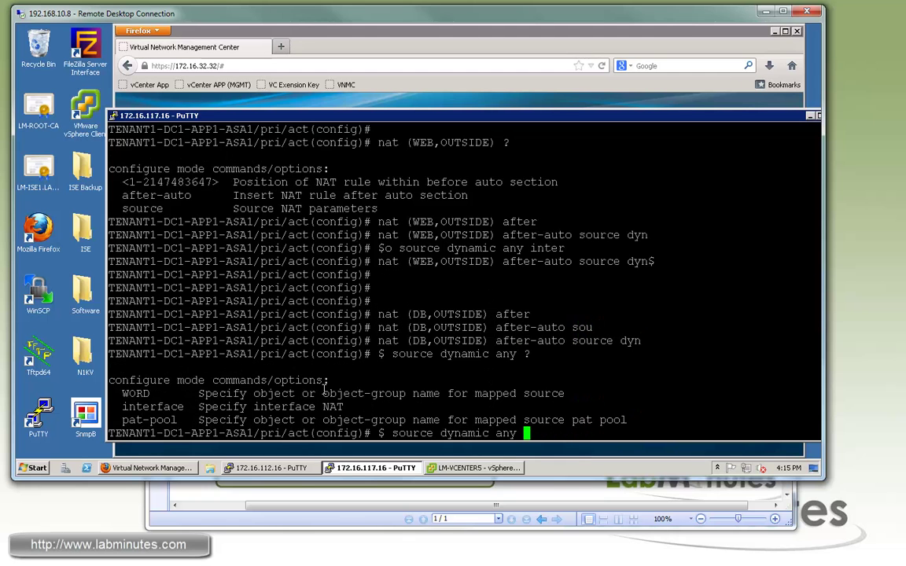
drag(321, 393, 394, 393)
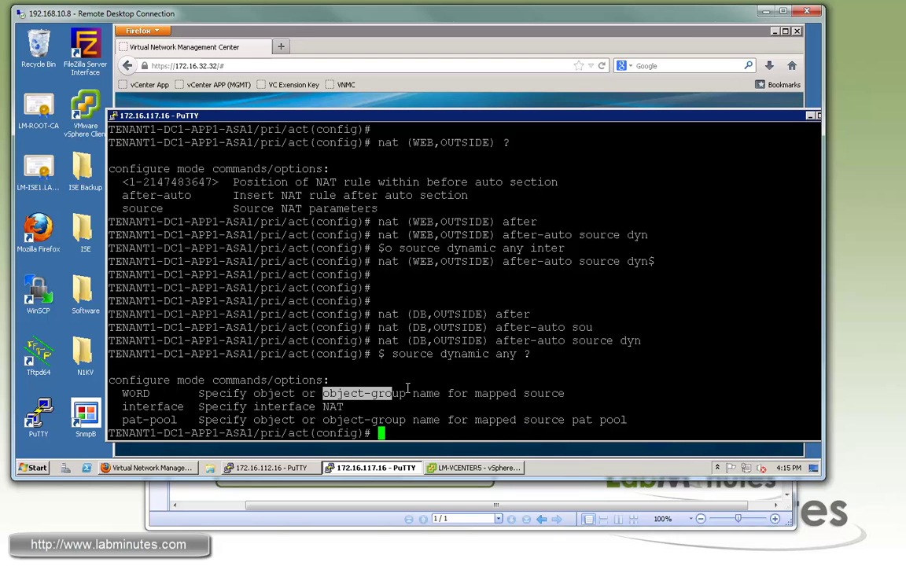
Discard the unfinished command and create network object MAP_172.16.128.18 with host 172.16.128.18
key(ctrl+u)
key(Return)
text(obj)
key(Tab)
text(ne)
key(Tab)
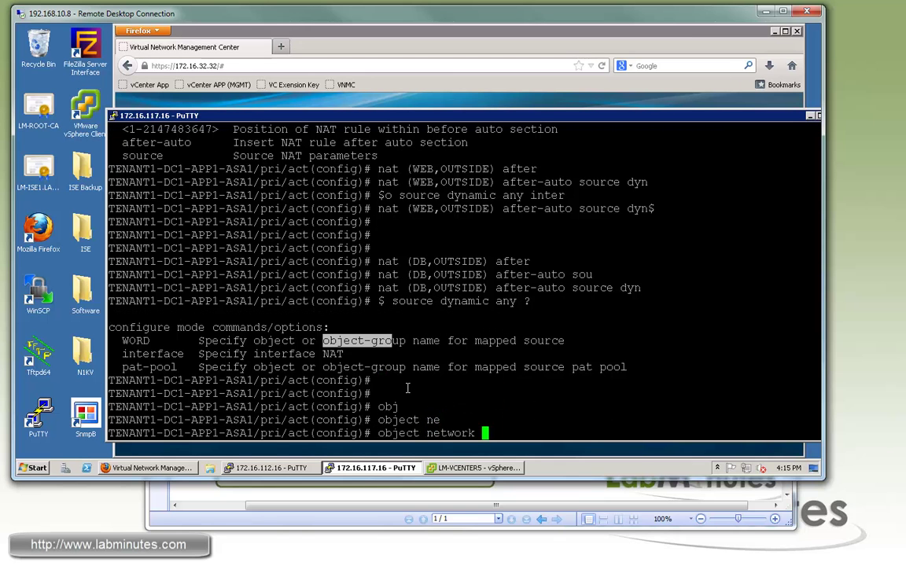
text(_172.16.128.18)
key(Return)
text(host 172.16.128.18)
key(Return)
text(exi)
key(Return)
Add an after-auto dynamic NAT rule mapping any DB source to MAP_172.16.128.18 on OUTSIDE
text(nat (db)
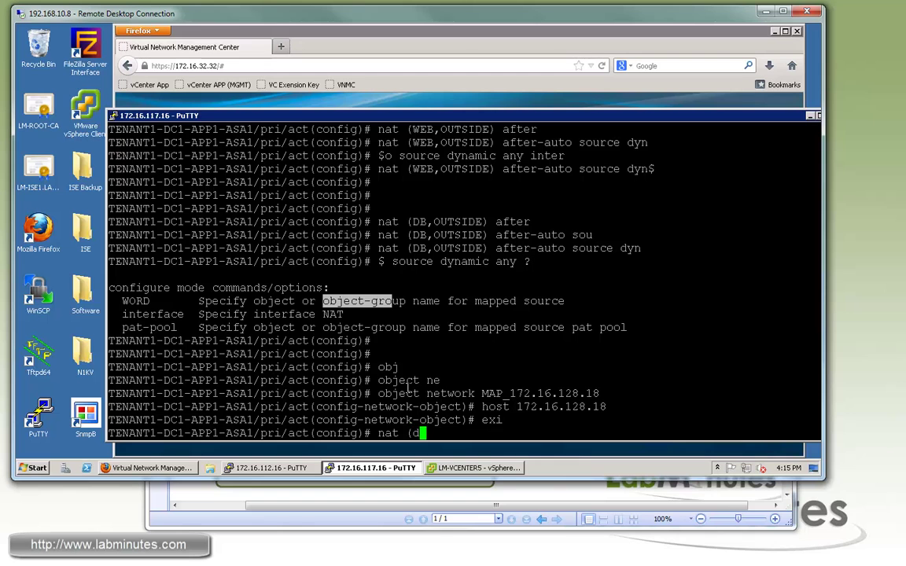
key(Tab)
text(,o)
key(Tab)
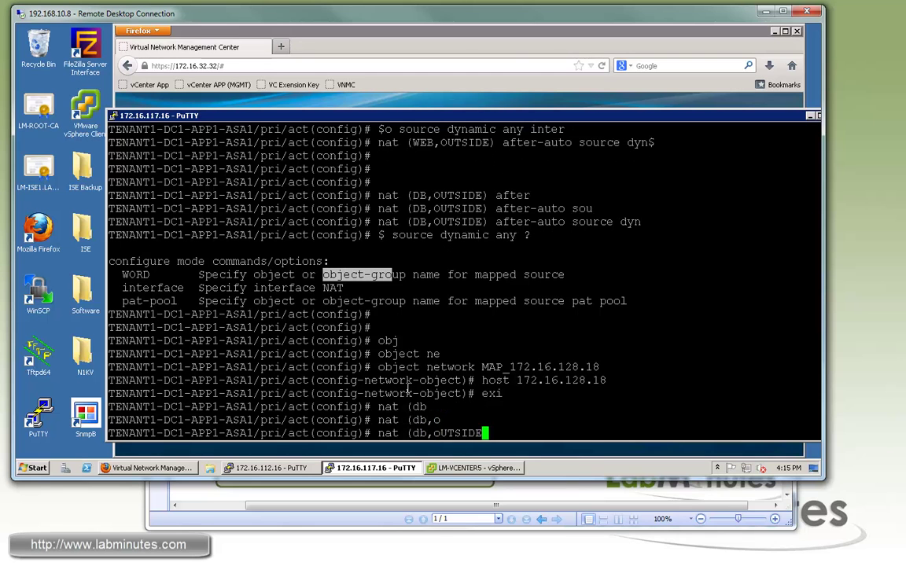
text() af)
key(Tab)
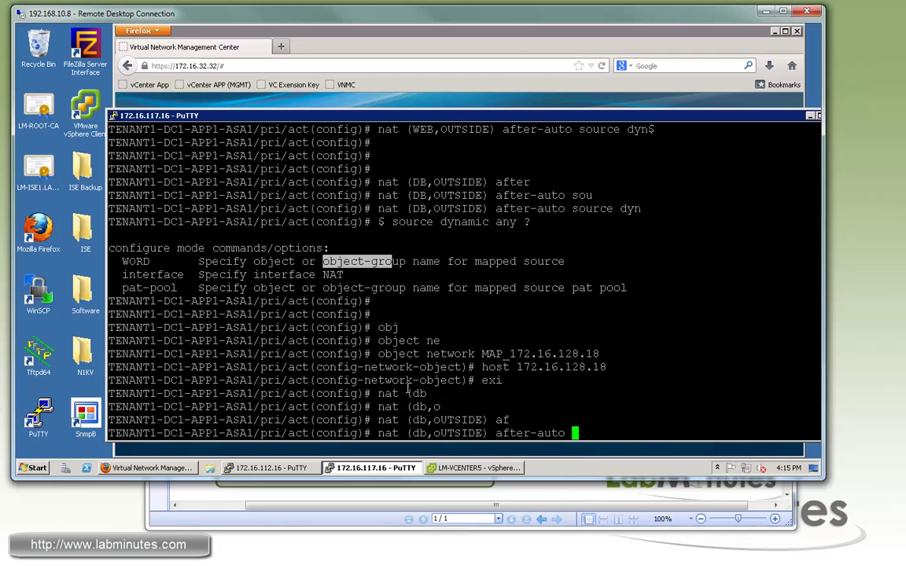
text(sou)
key(Tab)
text(dy)
key(Tab)
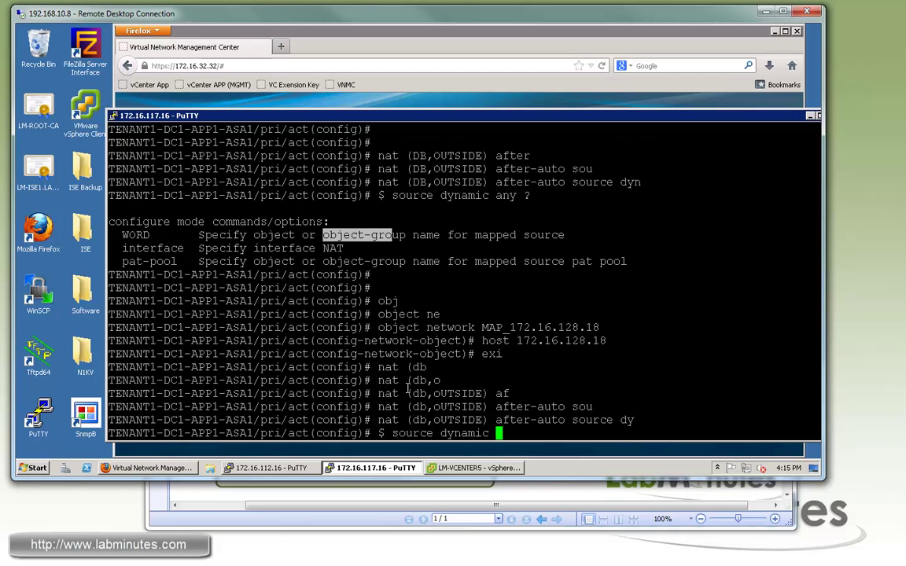
text(any)
key(Tab)
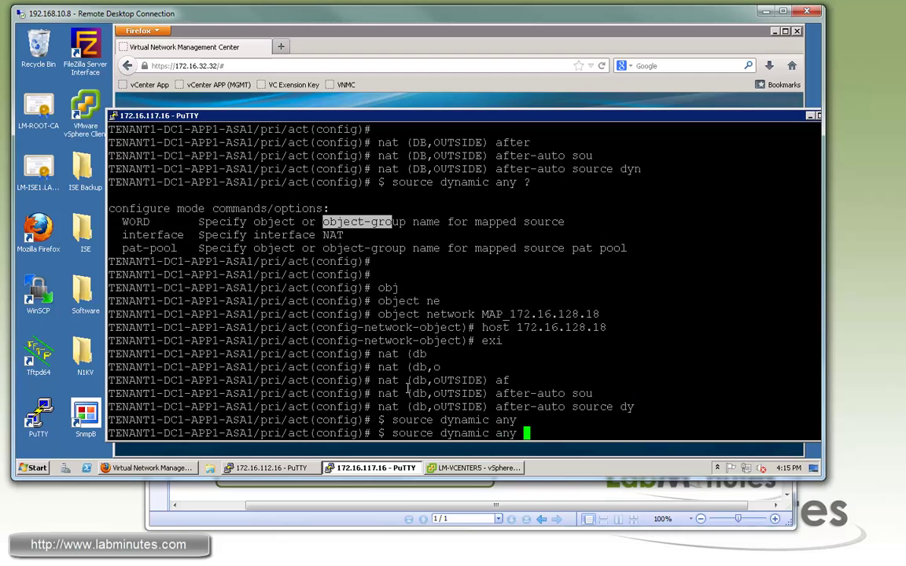
text(MAP_172.16.128.18)
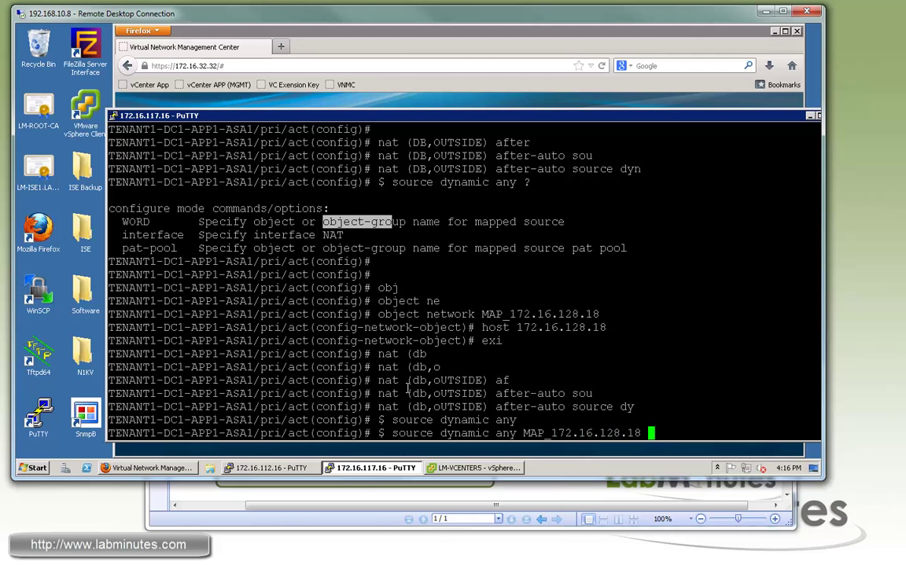
key(Return)
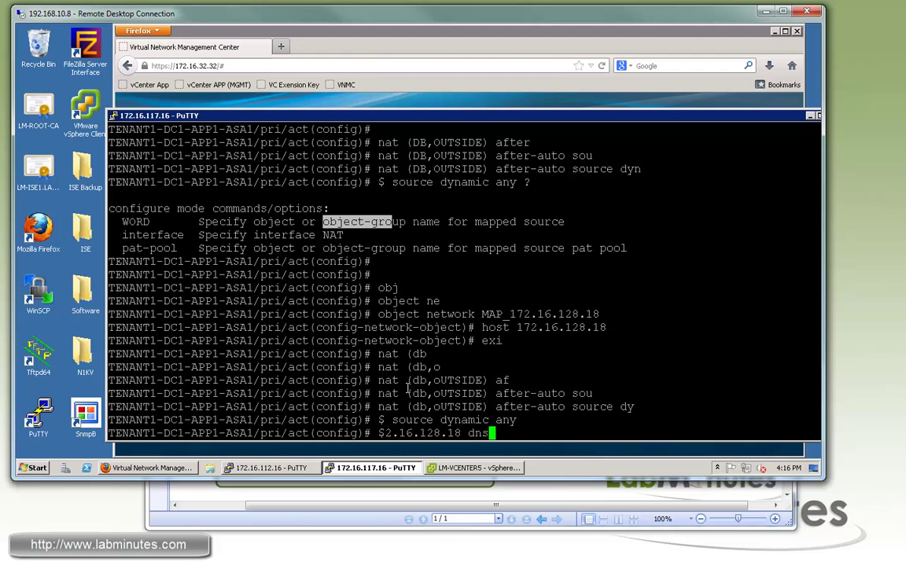
key(Return)
key(Return)
Display the running NAT configuration with 'sh run nat' and highlight the two rules
text(sh run )
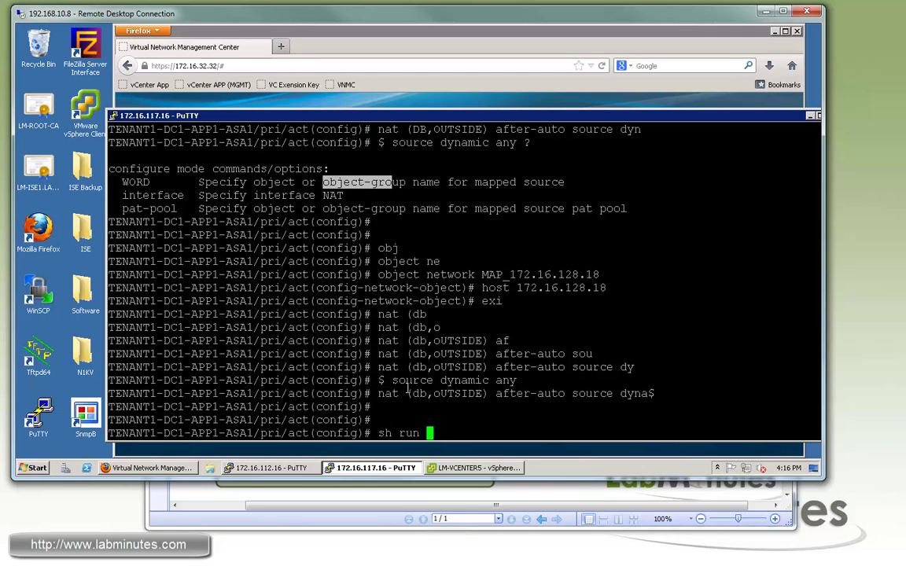
text(nat)
key(Return)
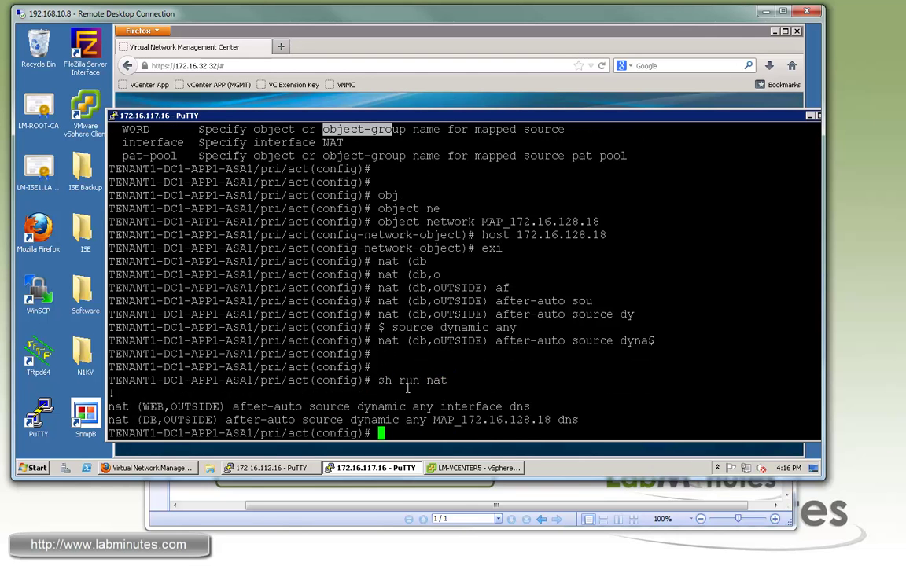
drag(503, 419, 233, 407)
click(347, 407)
Show the NAT policy table with 'sh nat' and check the translate hit counters
text(sh nat)
key(Return)
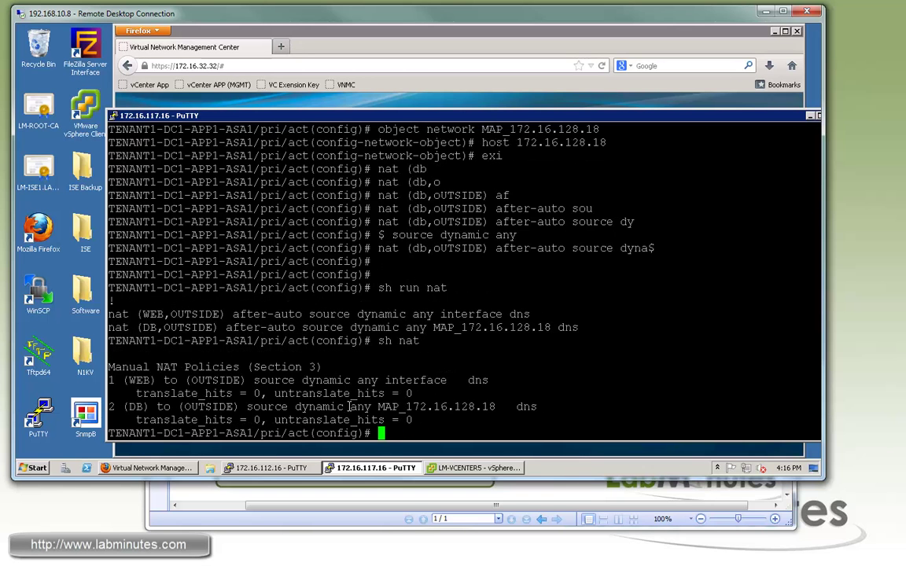
drag(430, 420, 165, 381)
click(160, 380)
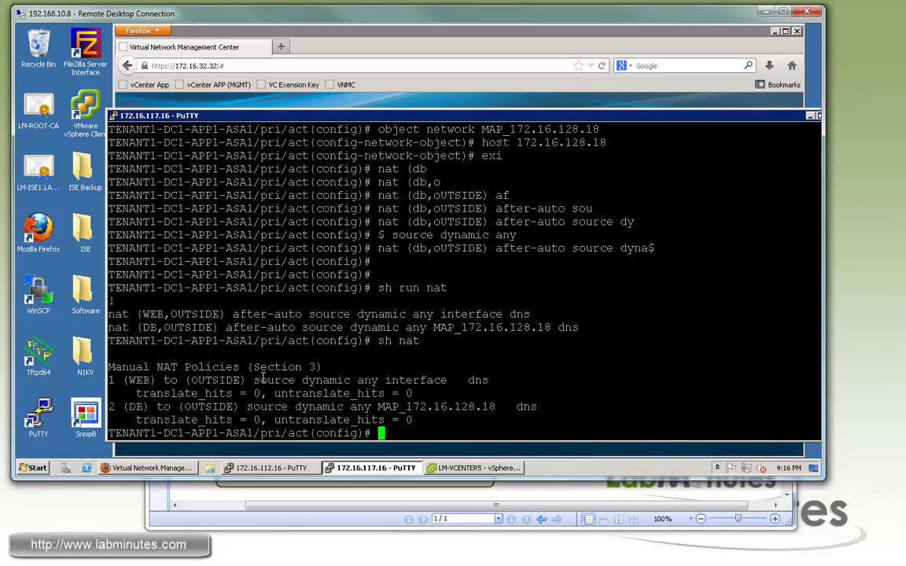
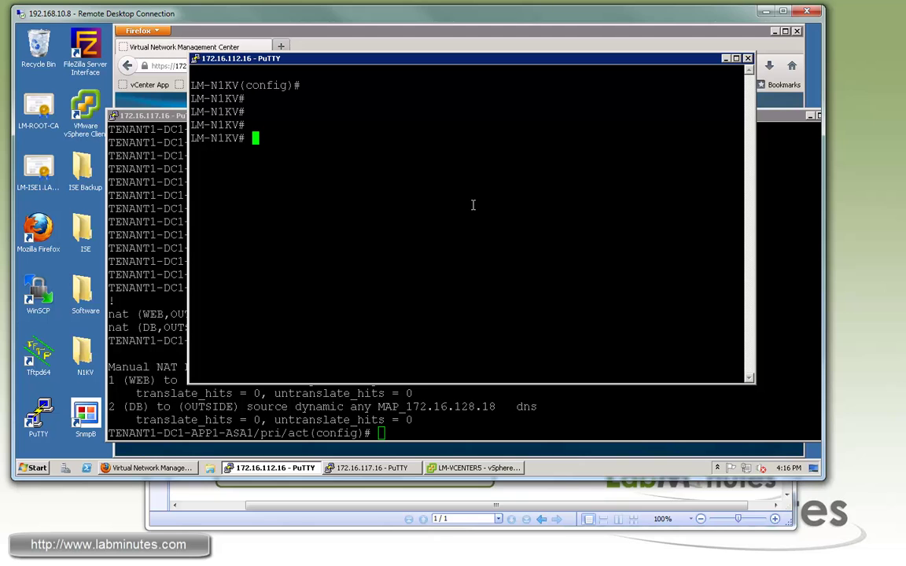
Enter global configuration and create vservice node TENANT1-DC1-APP1-ASA1 of type asa
text(conf t)
key(Return)
text(vs)
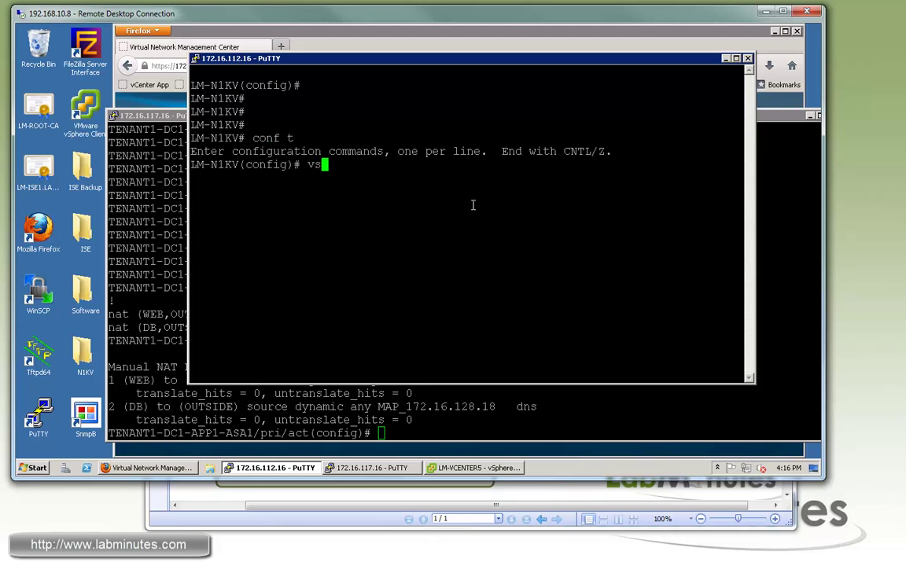
text(ervice node )
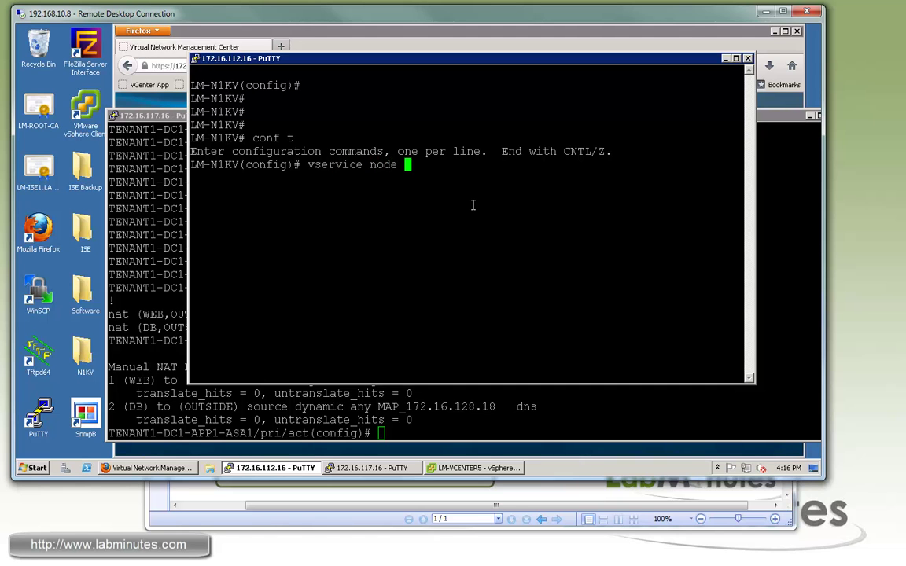
text(TENANT1)
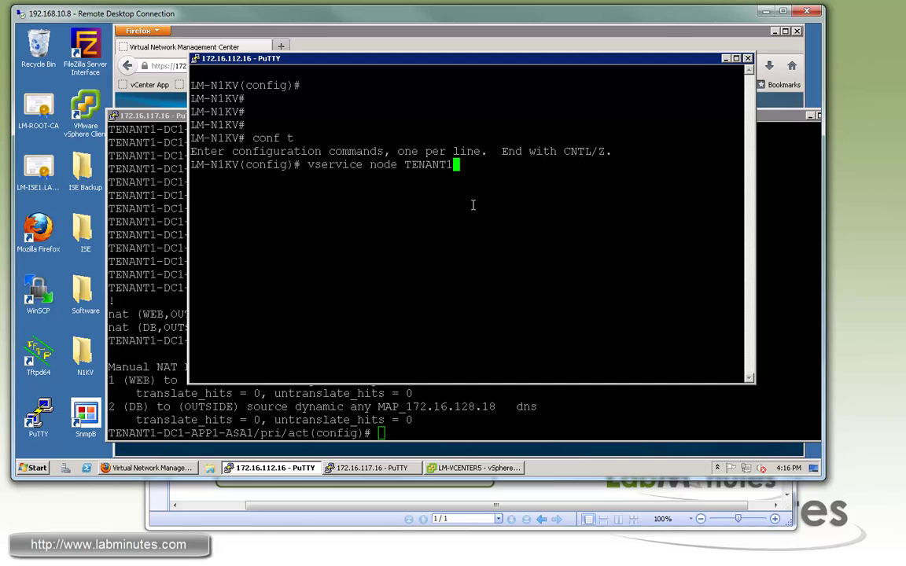
text(-DC1-APP1-)
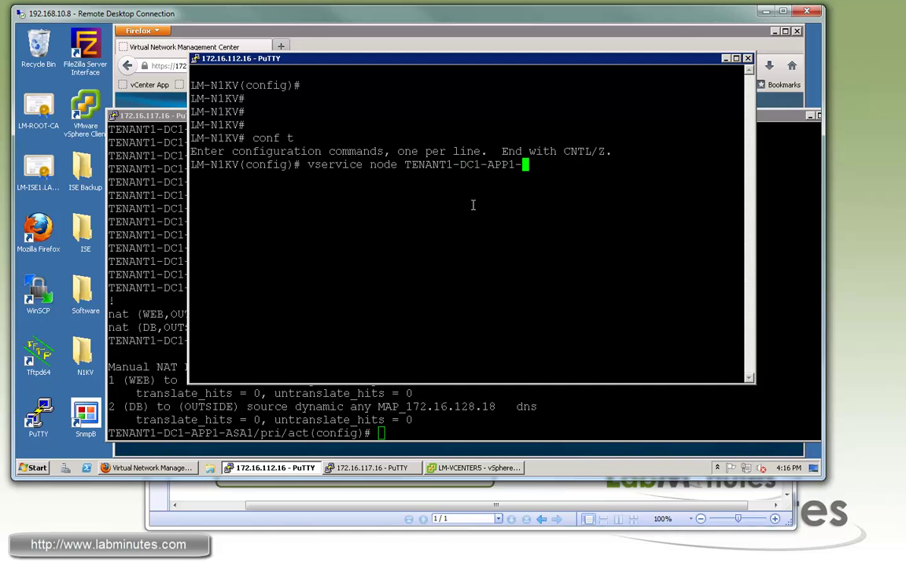
text(ASA1 ?type )
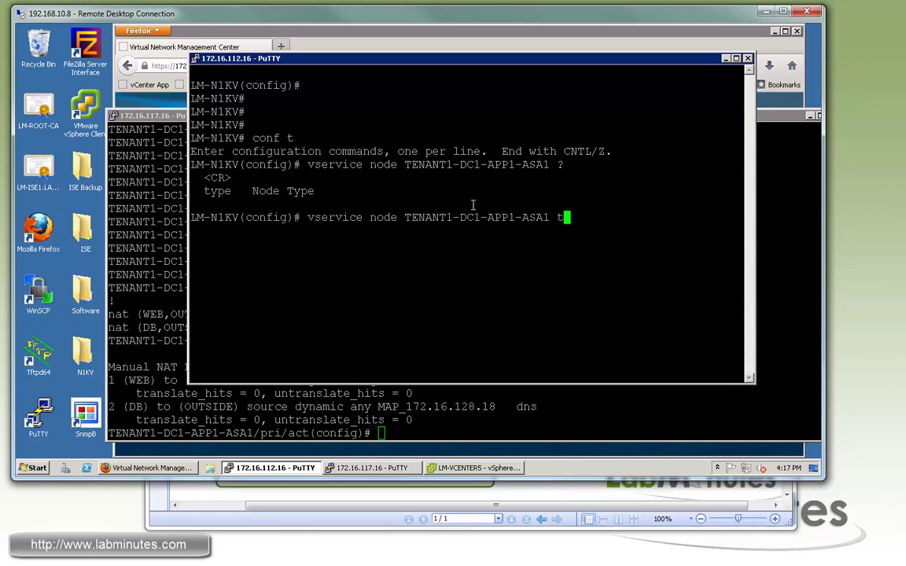
text(?asa)
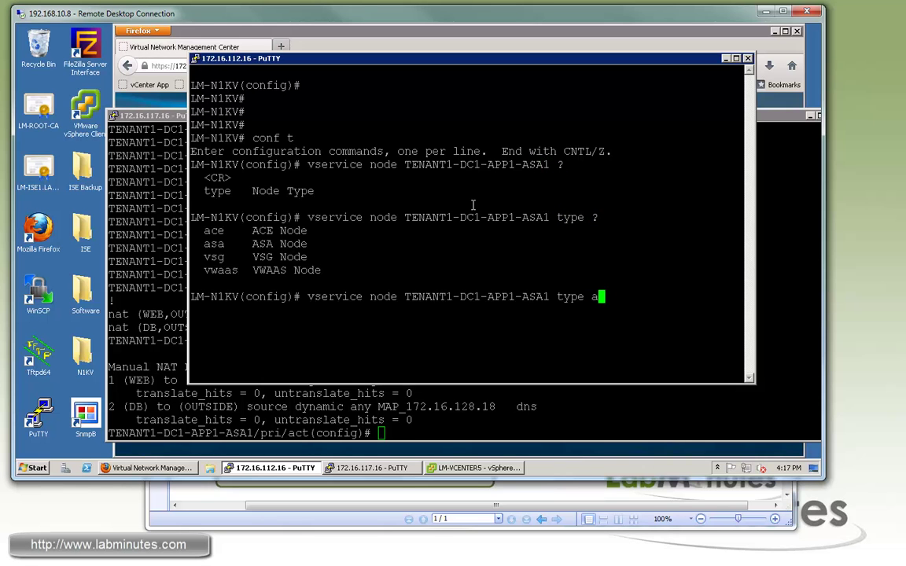
key(Return)
key(Return)
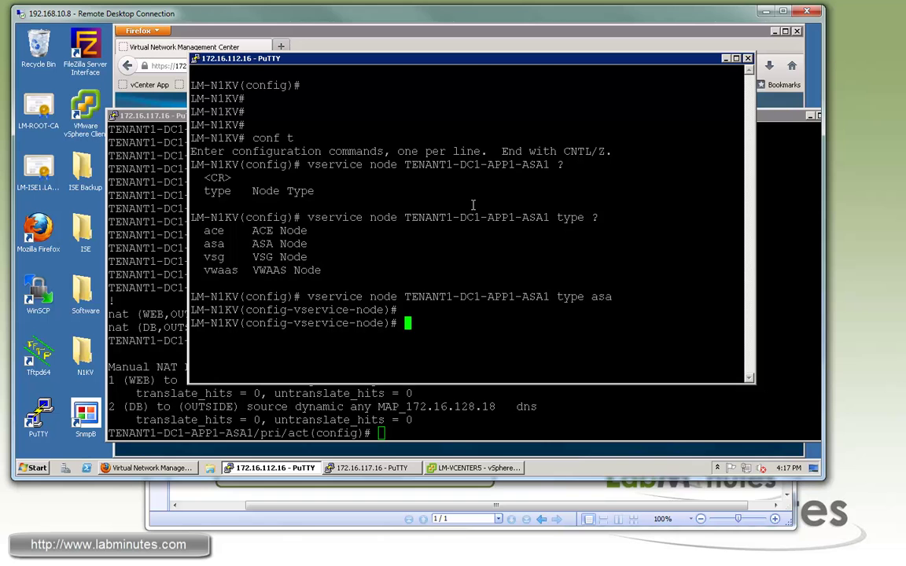
Give the node data IP address 10.0.1.1 and begin the 'adjacency l2' command
text(?)
key(Return)
key(Return)
text(ip )
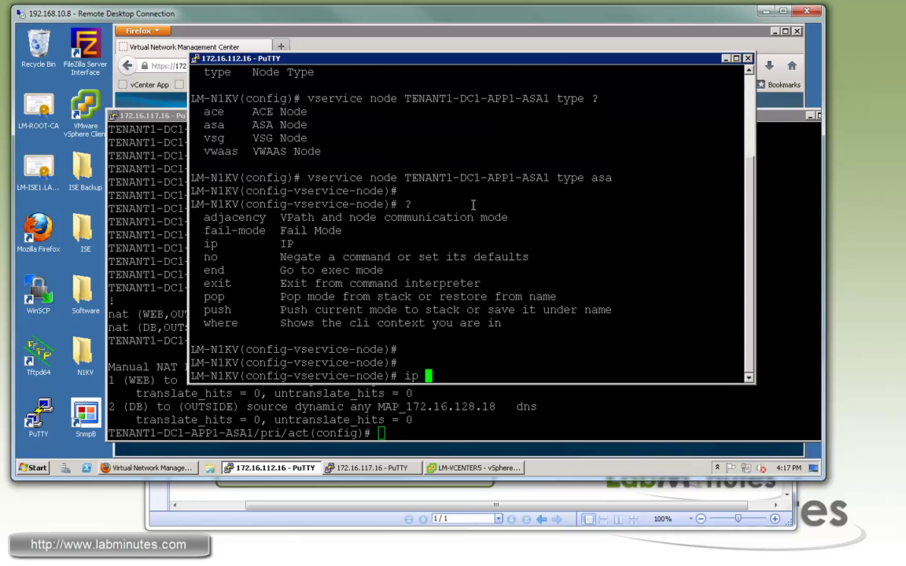
text(address )
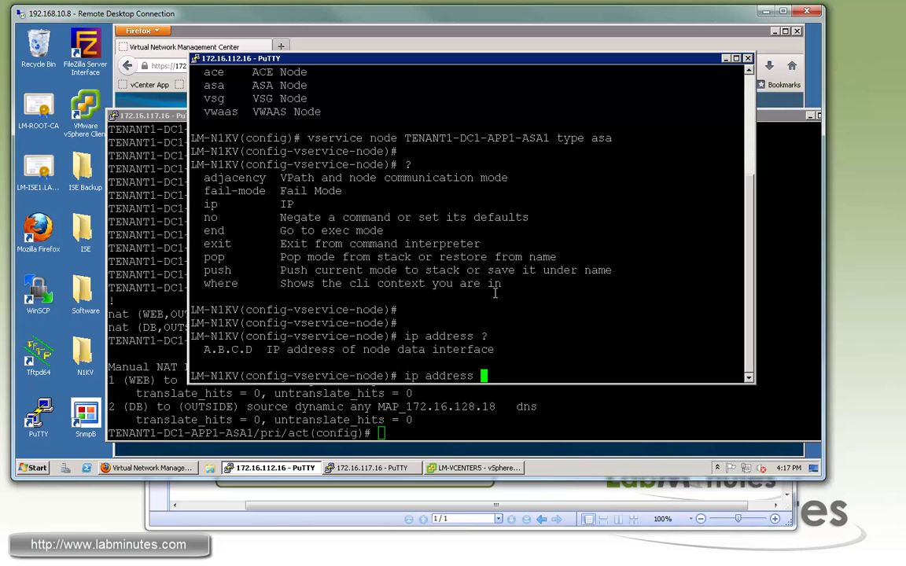
text(?10.0.1.1)
key(Return)
text(adjacency l2 ?)
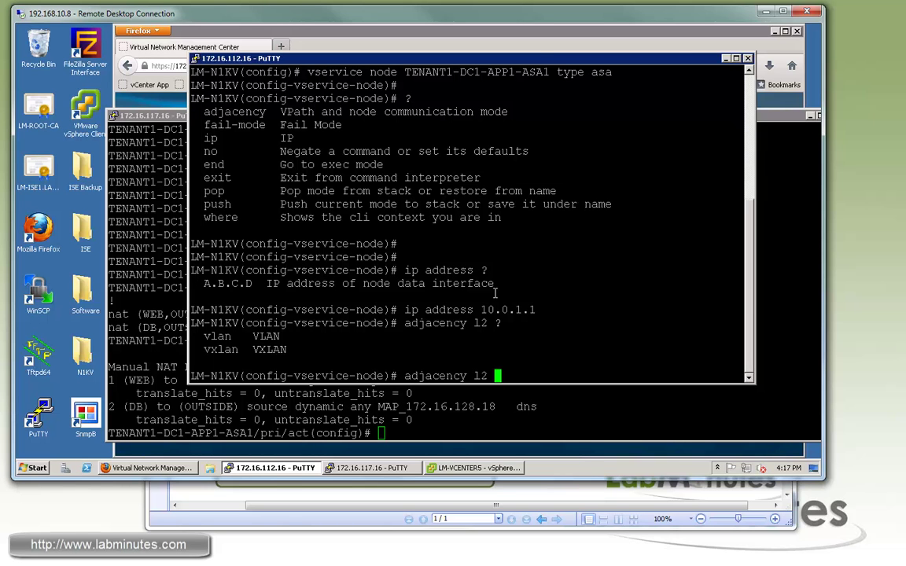
Set the node's L2 adjacency to VXLAN bridge-domain VXLAN6010_TENANT1
text(v)
text(la)
key(BackSpace)
key(BackSpace)
text(xlan ?)
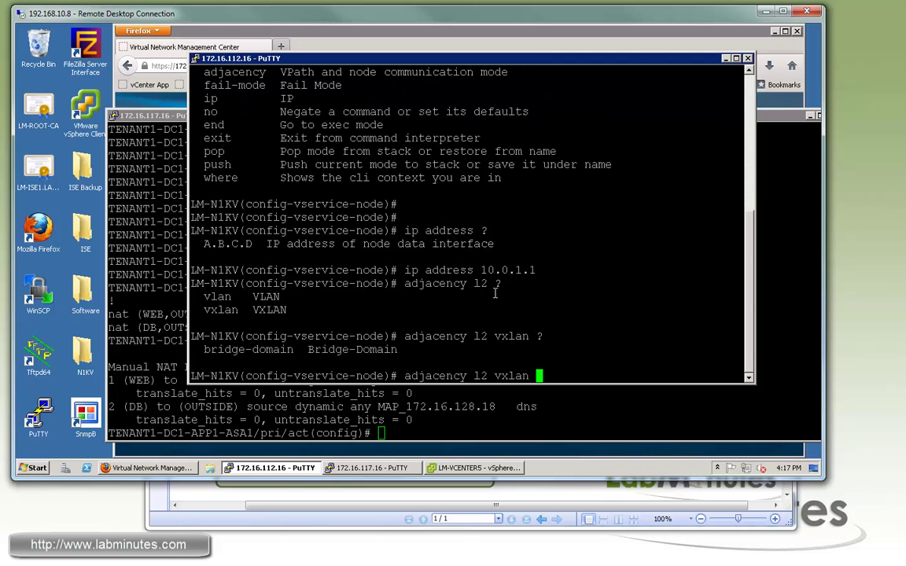
text(bridge-domain ?)
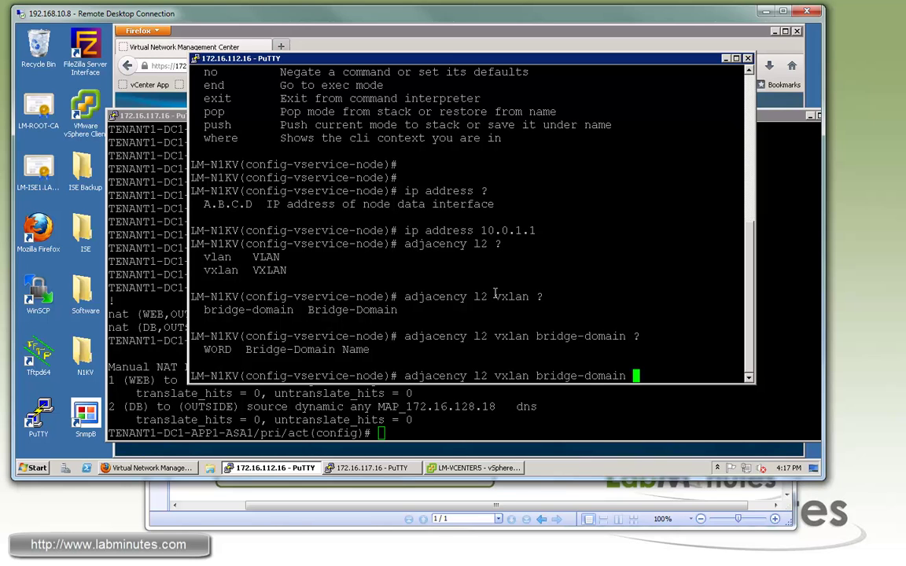
text(VXLAN6010 )
text(TENANT1)
key(Return)
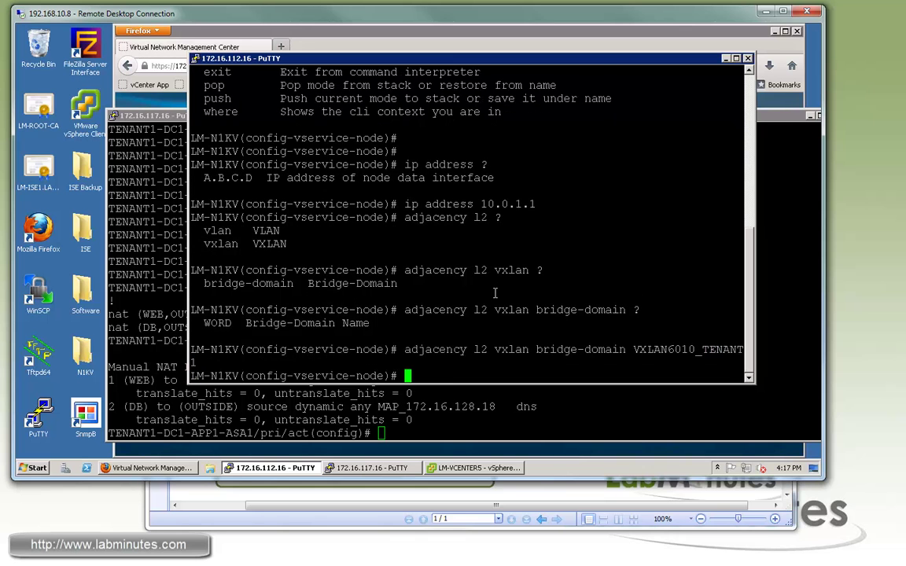
key(Return)
key(Return)
Set the node's fail-mode to close and exit vservice-node mode
text(fail-mode /)
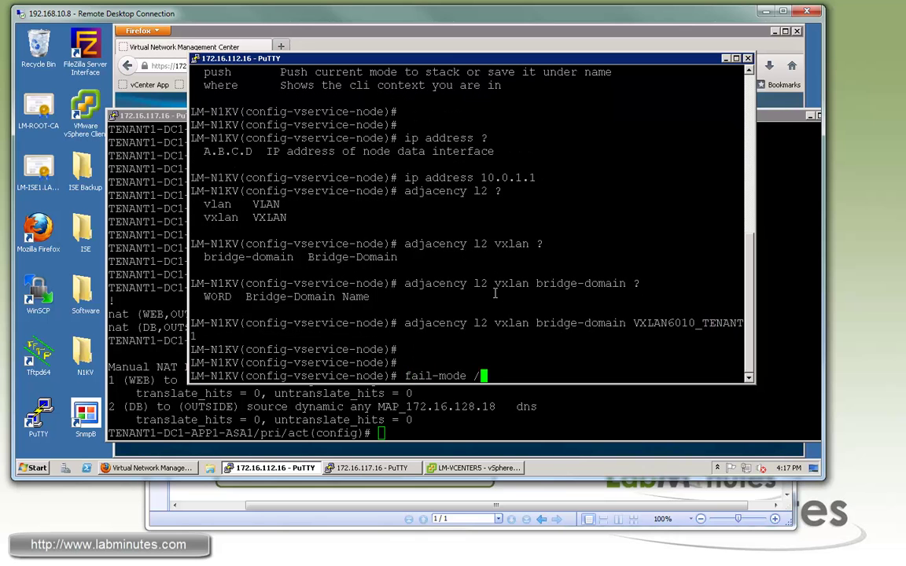
key(BackSpace)
text(?)
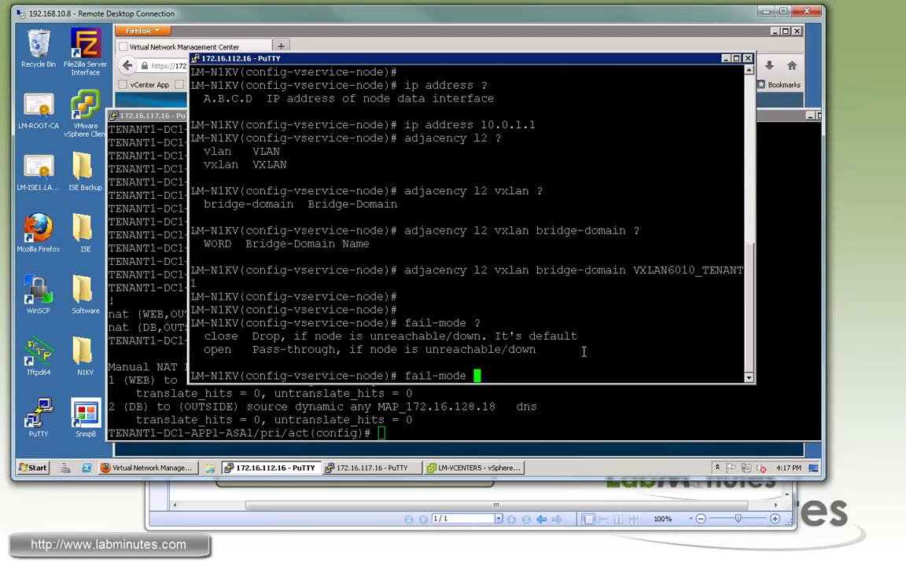
text(close)
key(Return)
key(Return)
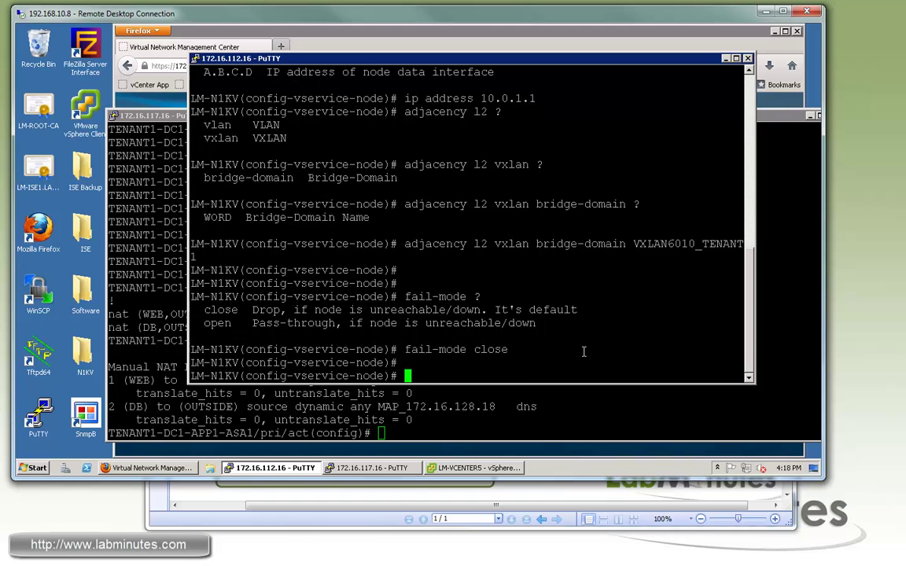
key(Return)
key(Return)
text(exi)
key(Return)
key(Return)
key(Return)
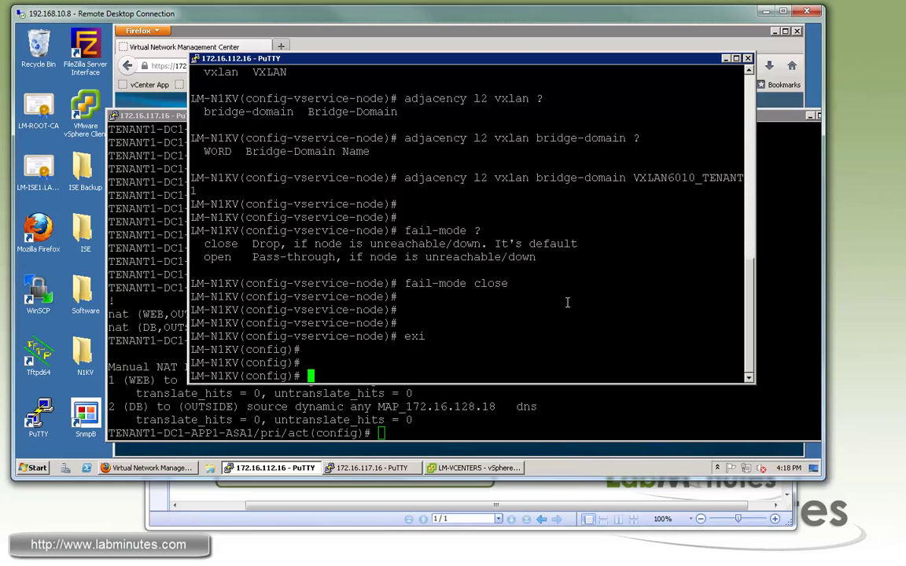
Display the full running port-profile configuration with 'sh run port-pro'
text(sh run port)
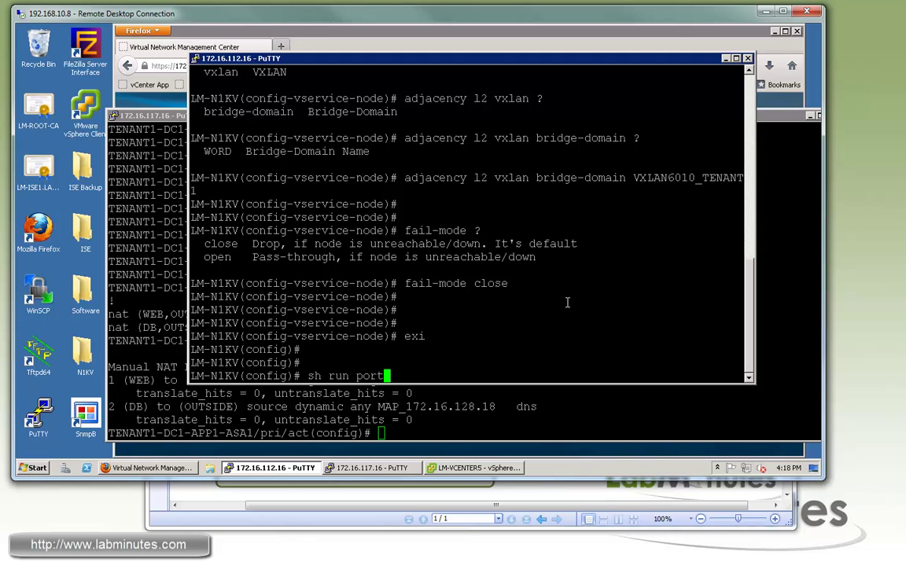
text(-pro)
key(Return)
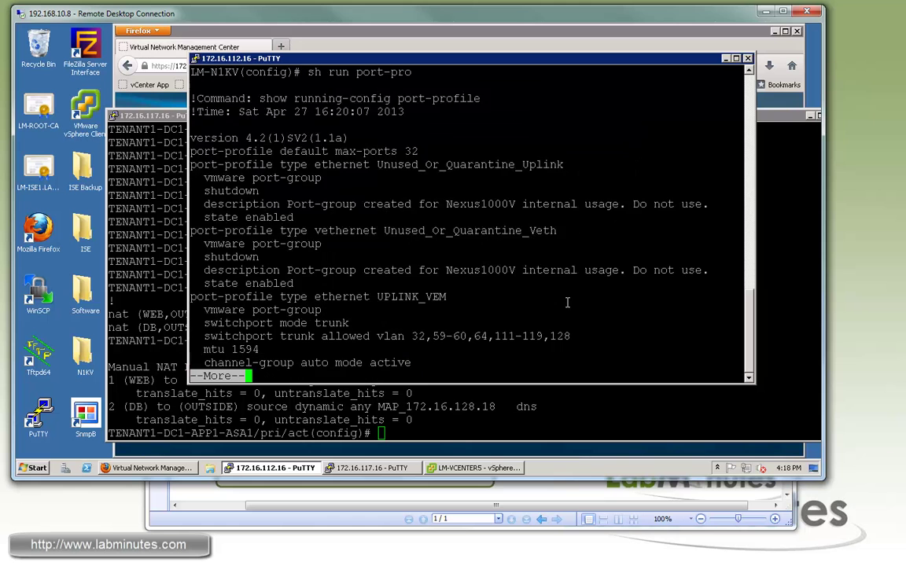
key(space)
key(space)
Select and copy the VM_VXLAN6010_TENANT1 port-profile block from the output
scroll(565, 301, up, 4)
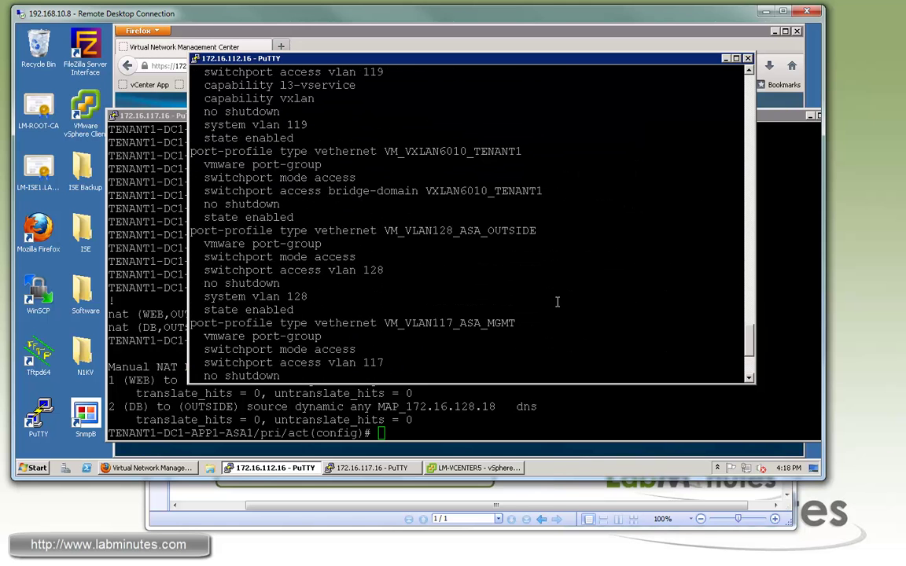
drag(397, 150, 478, 164)
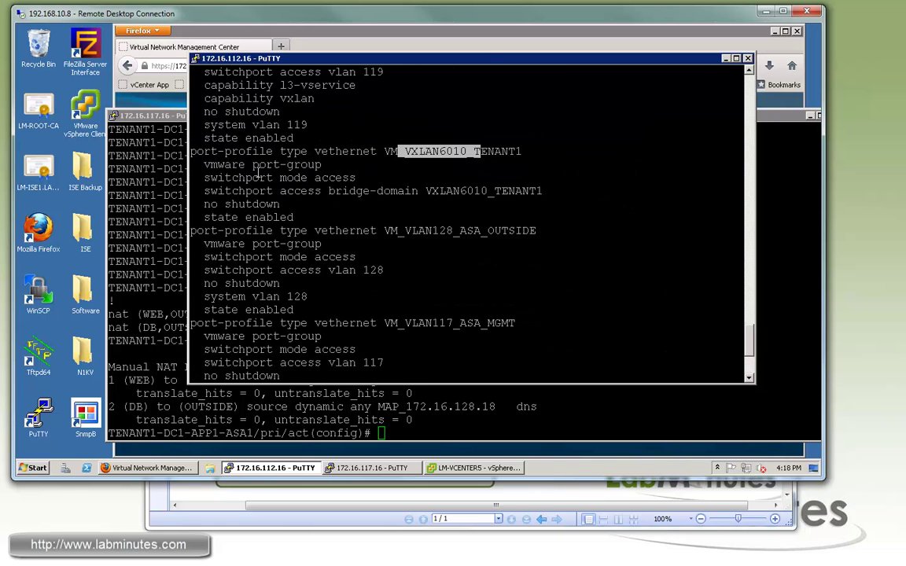
drag(191, 151, 329, 227)
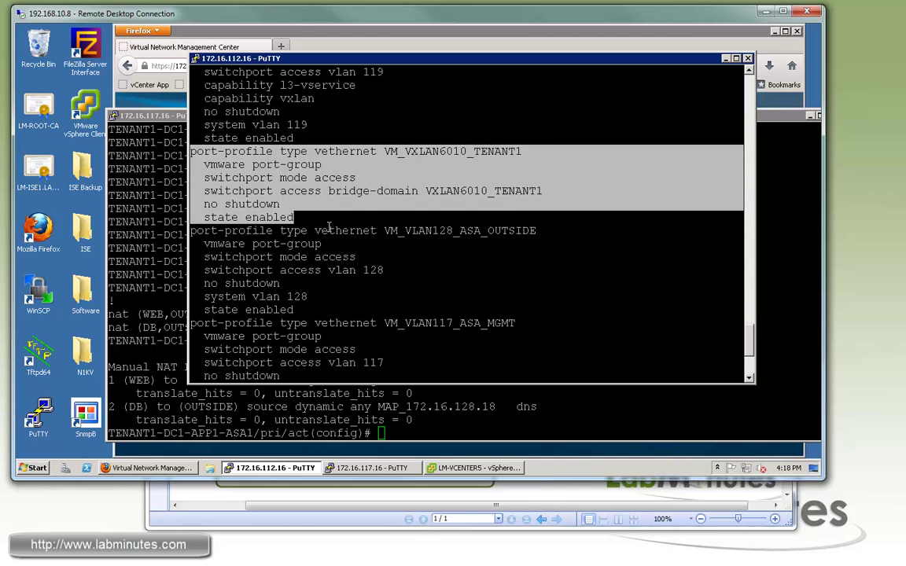
key(ctrl+c)
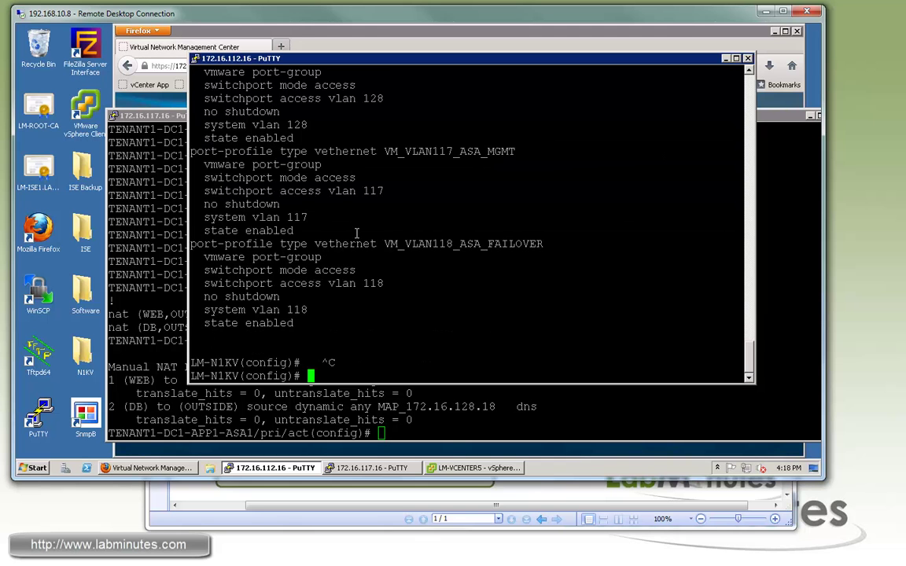
click(34, 467)
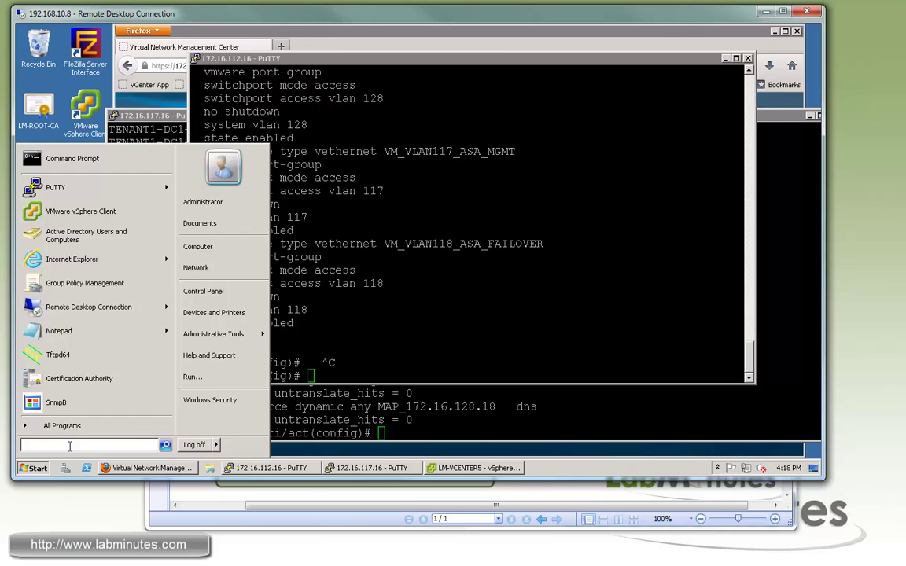
In a new Notepad document, paste the port-profile block twice separated by '!'
click(58, 330)
key(ctrl+v)
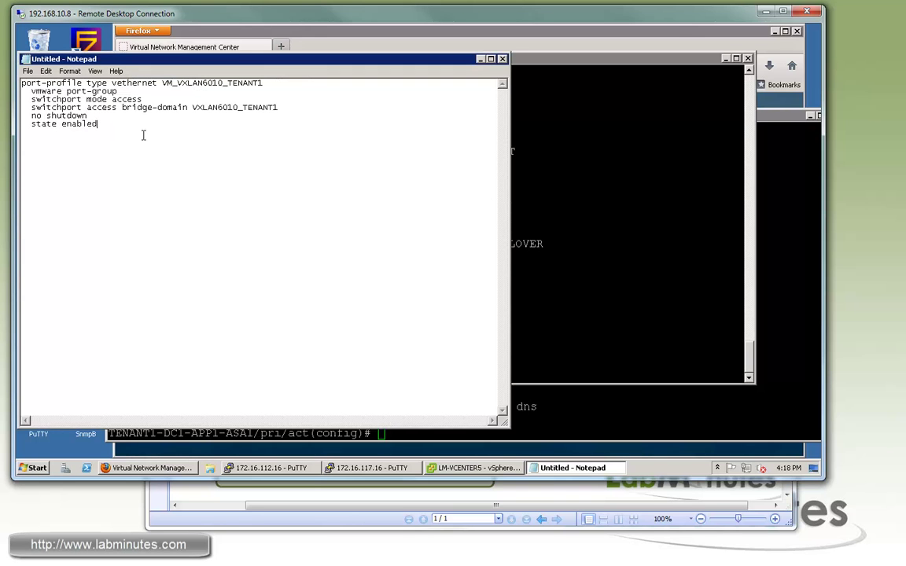
key(Return)
text(!)
key(Return)
key(ctrl+v)
Rename the first profile to VM_VXLAN6010_TENANT1_WEB and select its six lines
click(274, 84)
text(_WE)
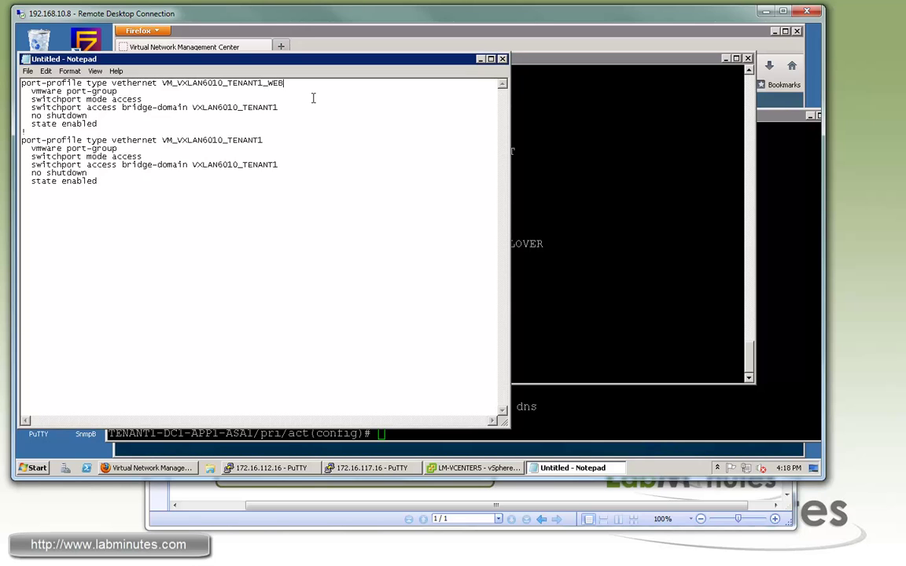
click(185, 124)
drag(185, 124, 10, 73)
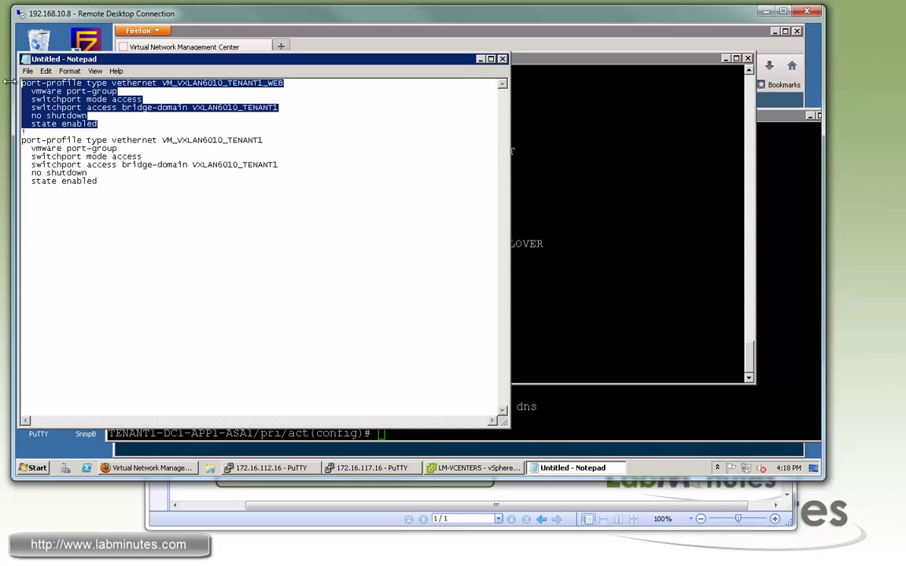
click(539, 277)
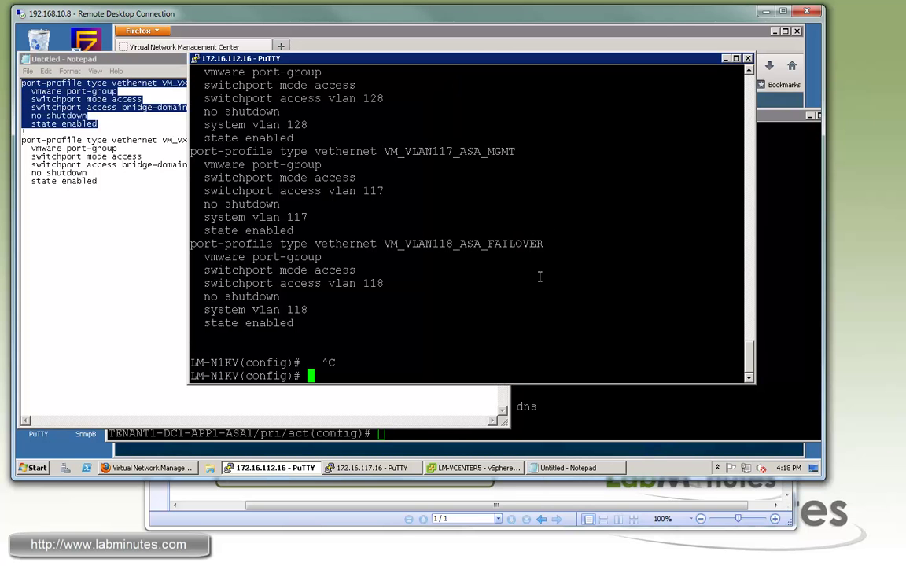
Paste the WEB port-profile, set org root/TENANT1/DC1/APP1, and start 'vservice node TENANT1-DC1-APP1-ASA1 profile'
right_click(602, 279)
text(org )
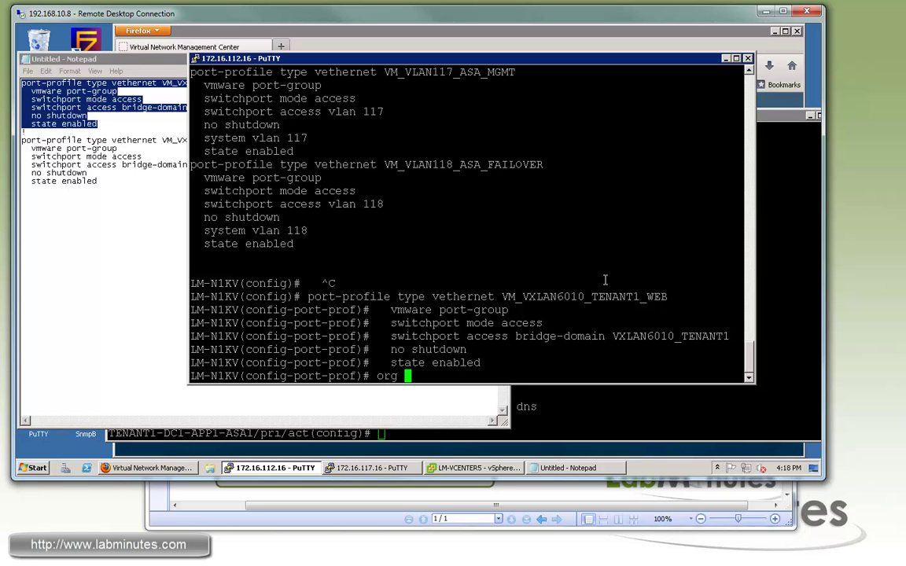
text(root/TENANT1/DC1)
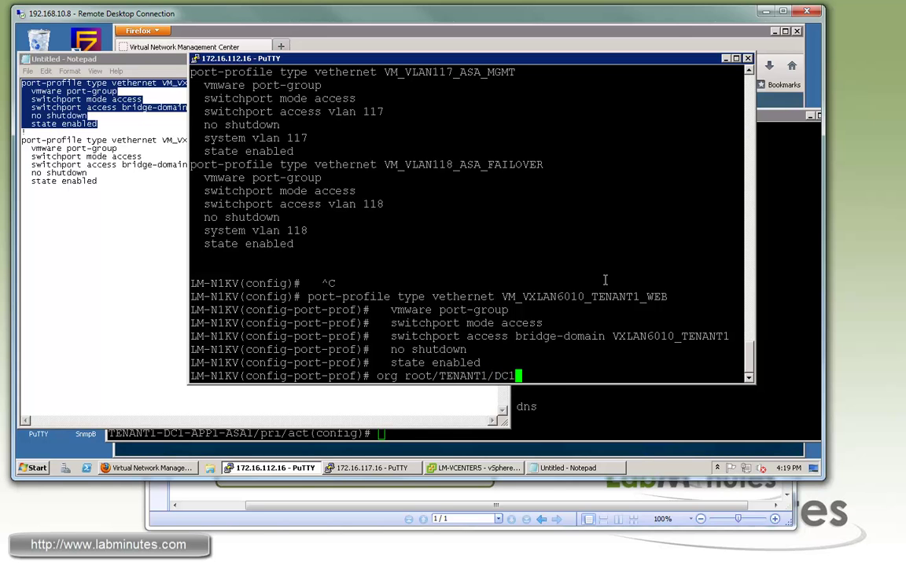
text(/APP1)
key(Return)
text(vservice )
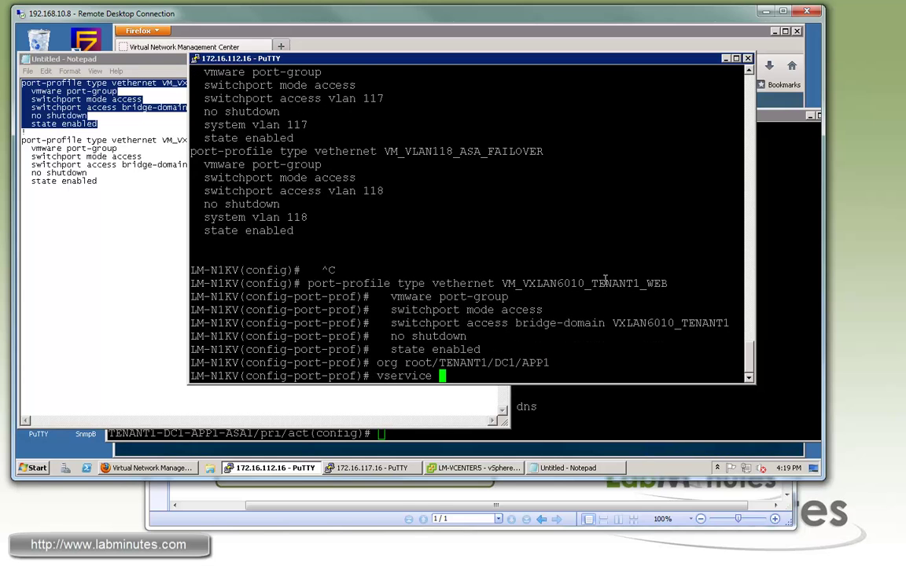
text(node TENA)
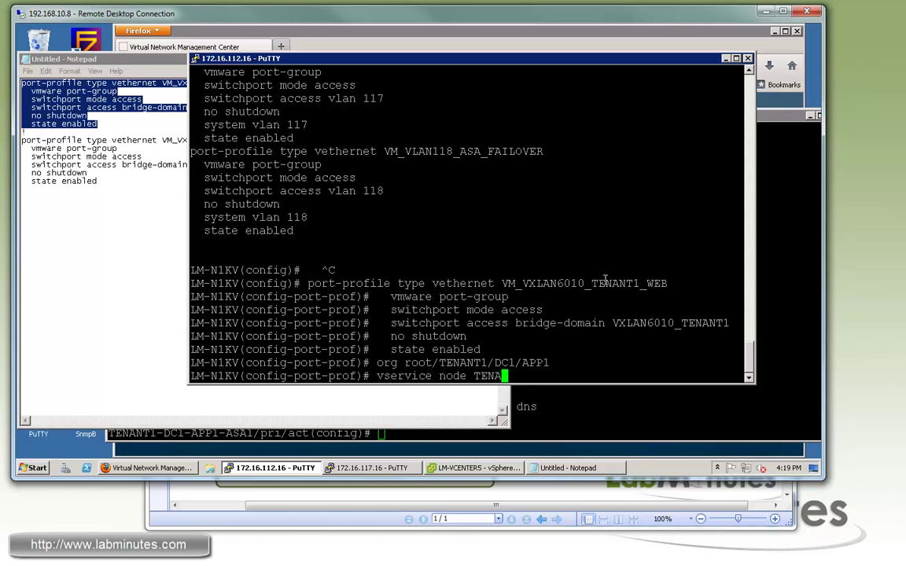
key(BackSpace)
key(BackSpace)
key(BackSpace)
key(BackSpace)
text(TENANT1-DC1-APP1-ASA1 profile ?)
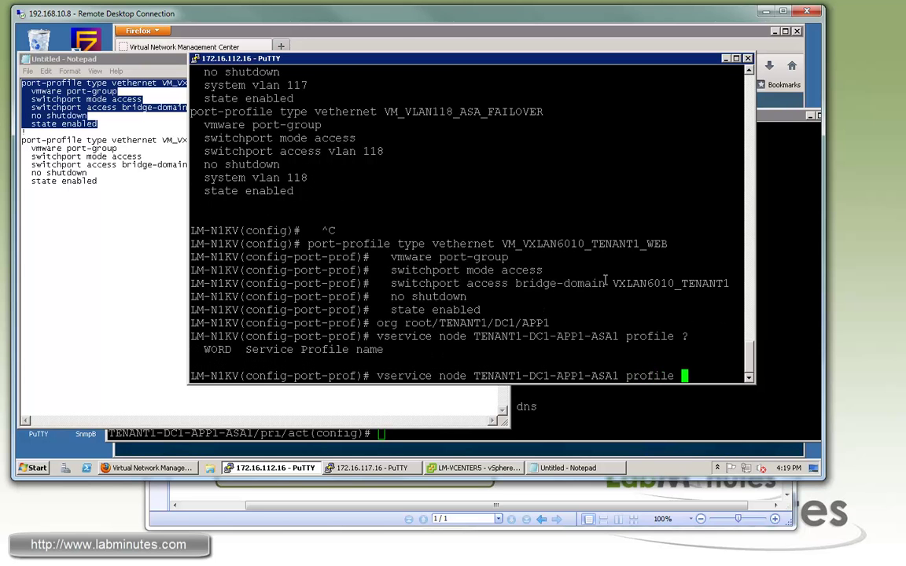
On the ASA, run 'sh run int' and copy the SEC_PROFILE_APP1_WEB security profile name
click(567, 420)
text(sh run int)
key(Return)
key(space)
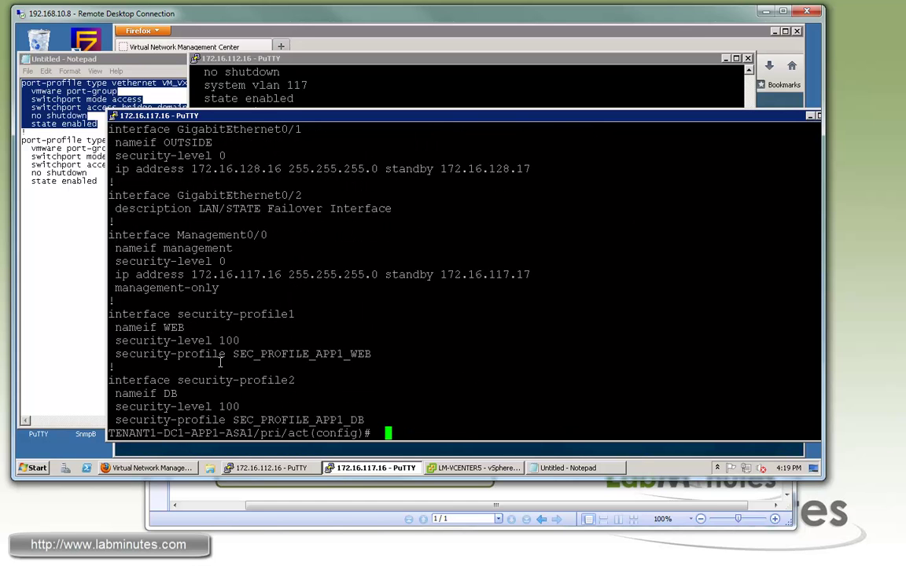
mouse_move(377, 354)
mouse_down()
mouse_move(235, 354)
mouse_move(369, 355)
mouse_up()
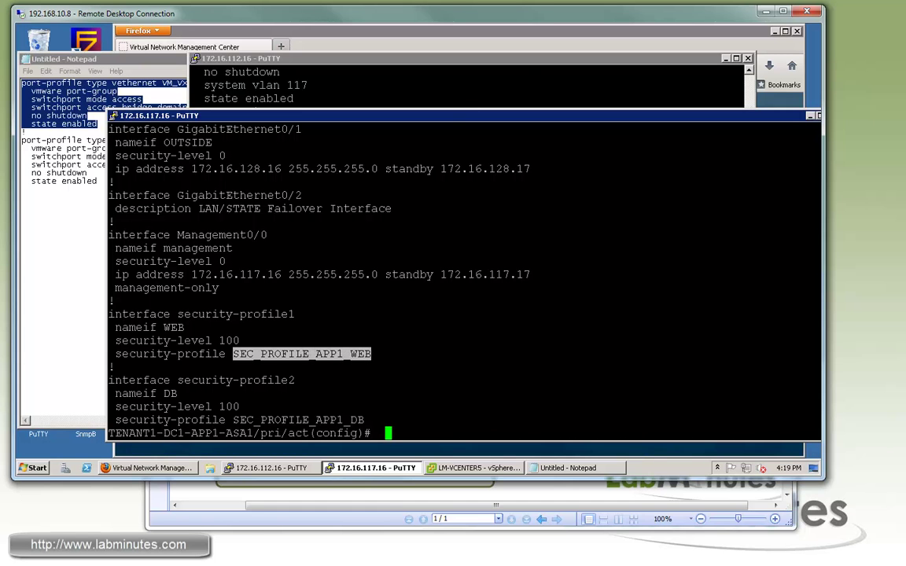
click(469, 60)
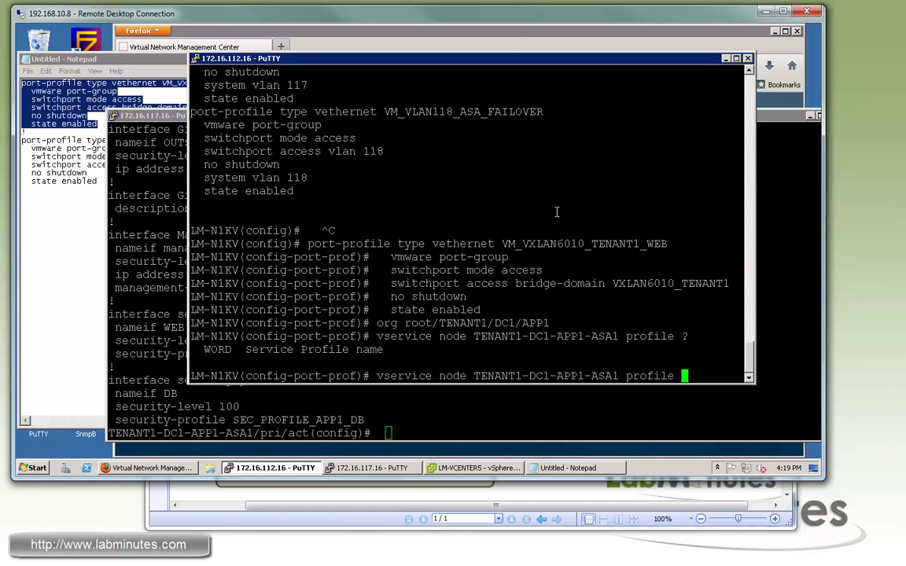
Bind profile SEC_PROFILE_APP1_WEB, then show VM_VXLAN6010_TENANT1_WEB's running configuration
right_click(691, 261)
key(Return)
key(Return)
key(Return)
key(Return)
text(sh run port-pro)
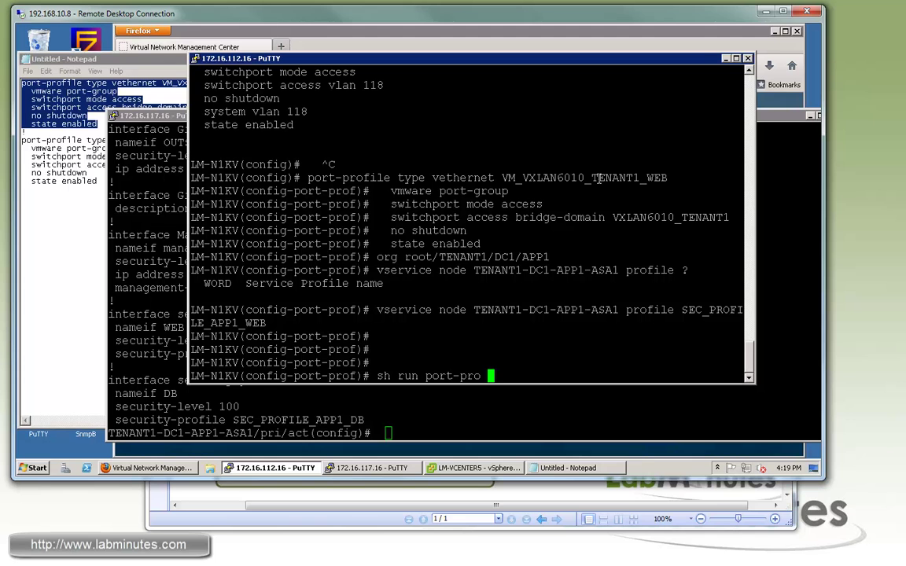
double_click(599, 177)
right_click(599, 177)
key(Return)
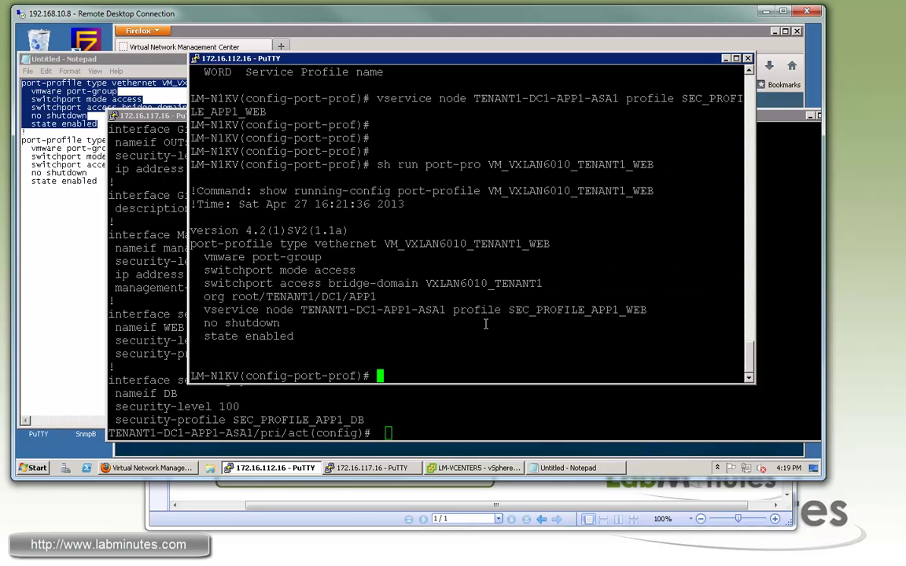
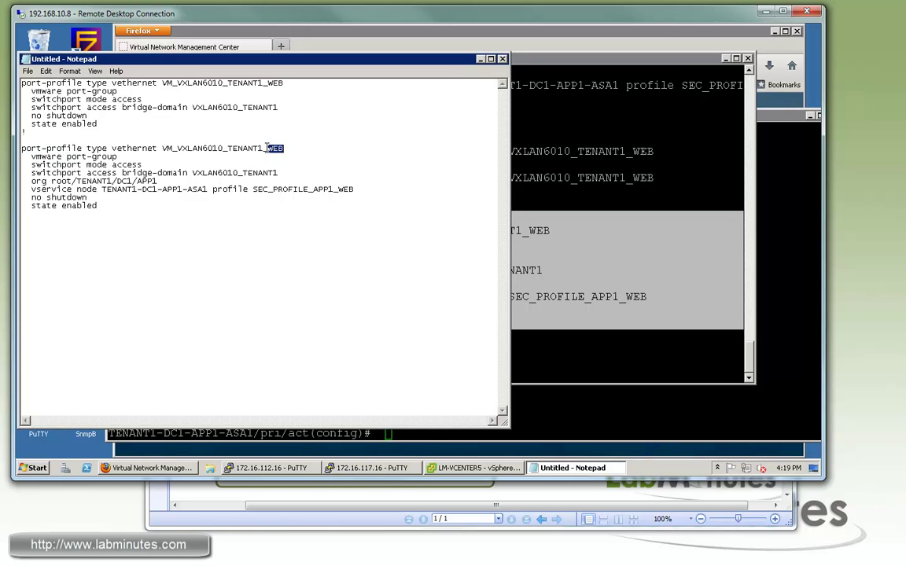
Change the second block to VM_VXLAN6010_TENANT1_DB with profile SEC_PROFILE_APP1_DB, then copy it
text(DB)
drag(41, 180, 127, 180)
drag(32, 188, 338, 189)
text(DB)
drag(141, 206, 14, 141)
key(ctrl+c)
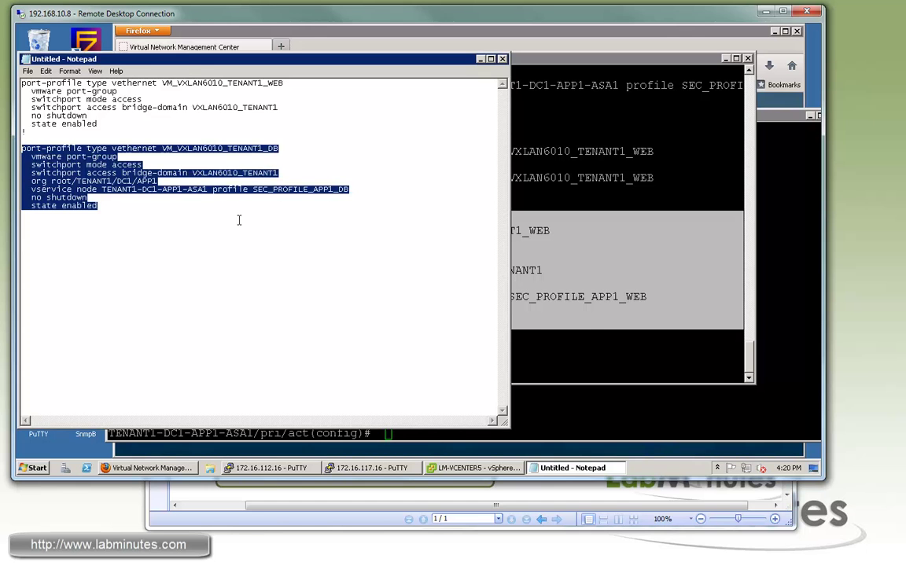
click(596, 232)
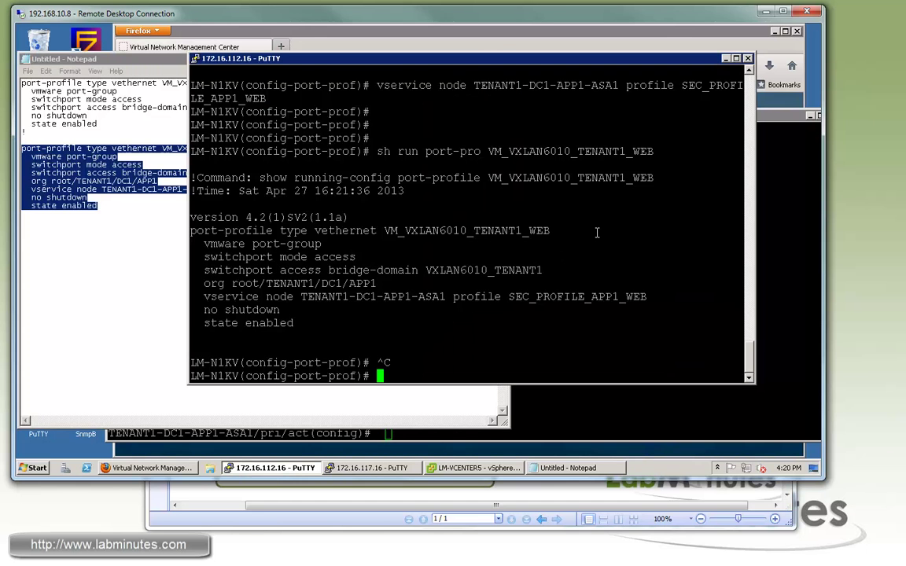
Paste the VM_VXLAN6010_TENANT1_DB port-profile block into the LM-N1KV PuTTY session to apply it
right_click(597, 232)
key(Return)
key(Return)
key(Return)
key(Return)
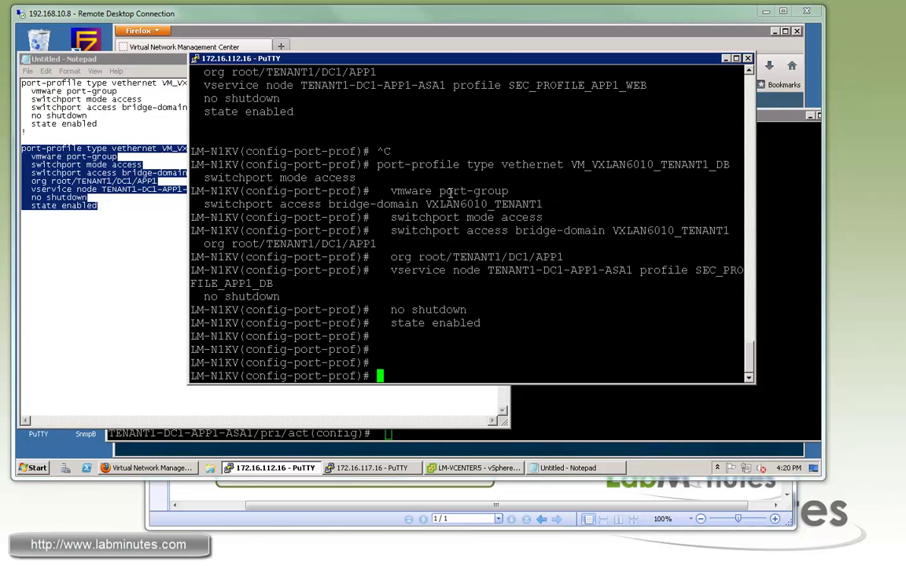
click(438, 29)
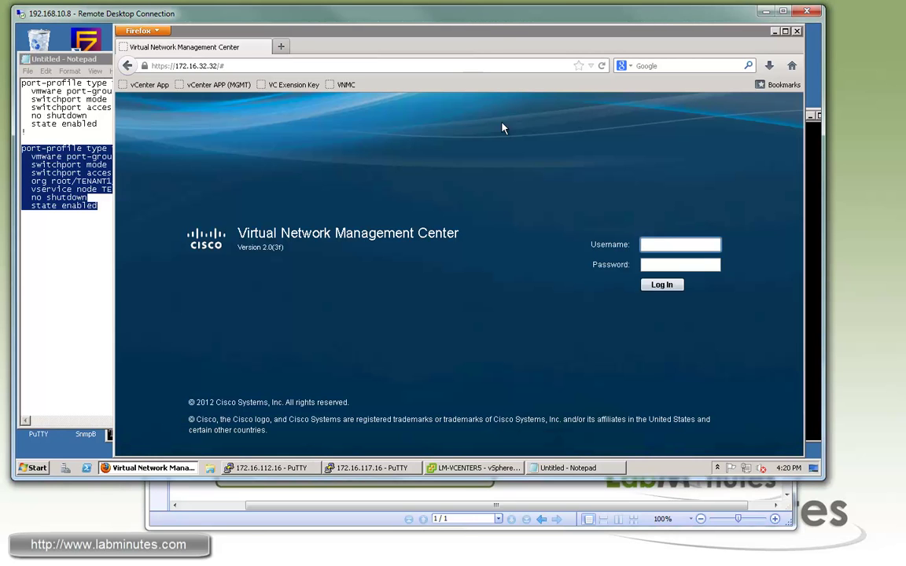
In Networking, start Manage Hosts on LM-N1KV for host 172.16.32.4 with VM networking migration enabled
click(451, 469)
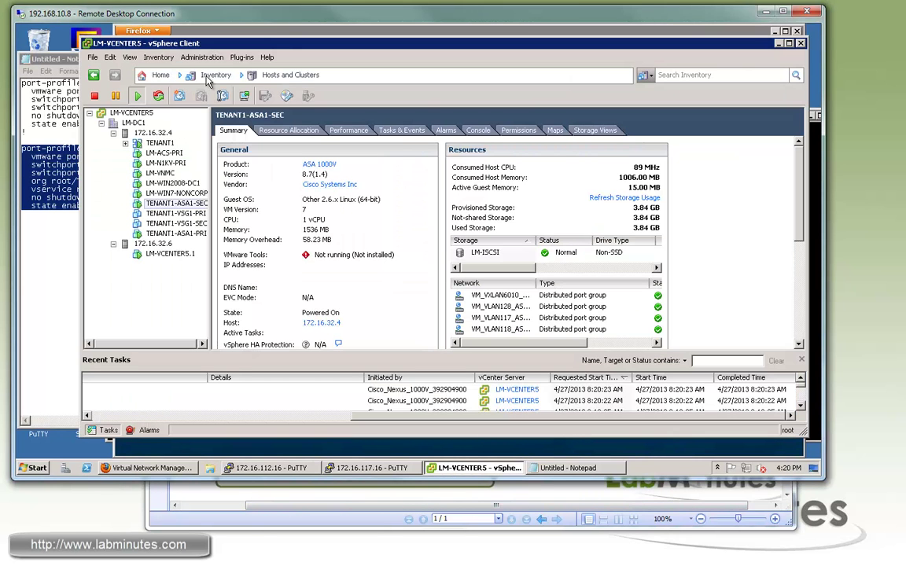
click(291, 77)
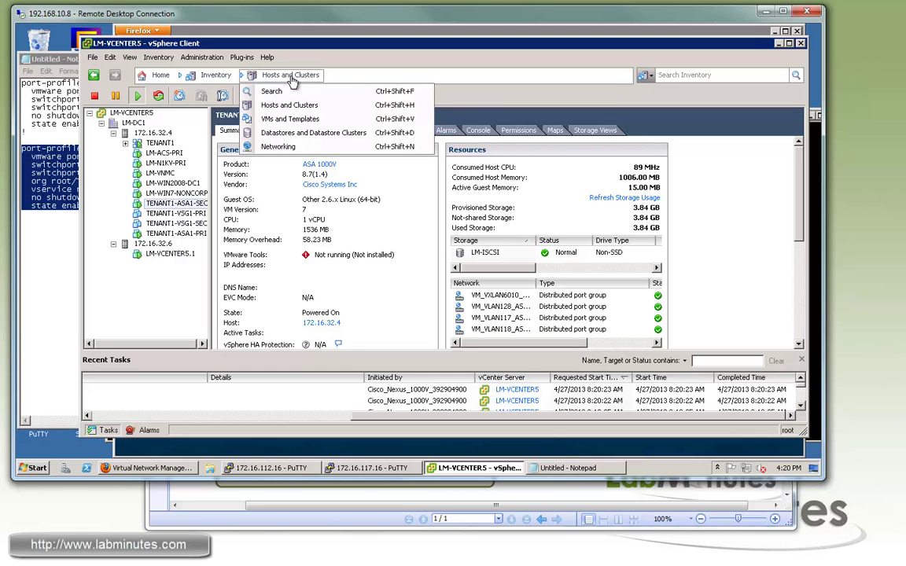
click(267, 150)
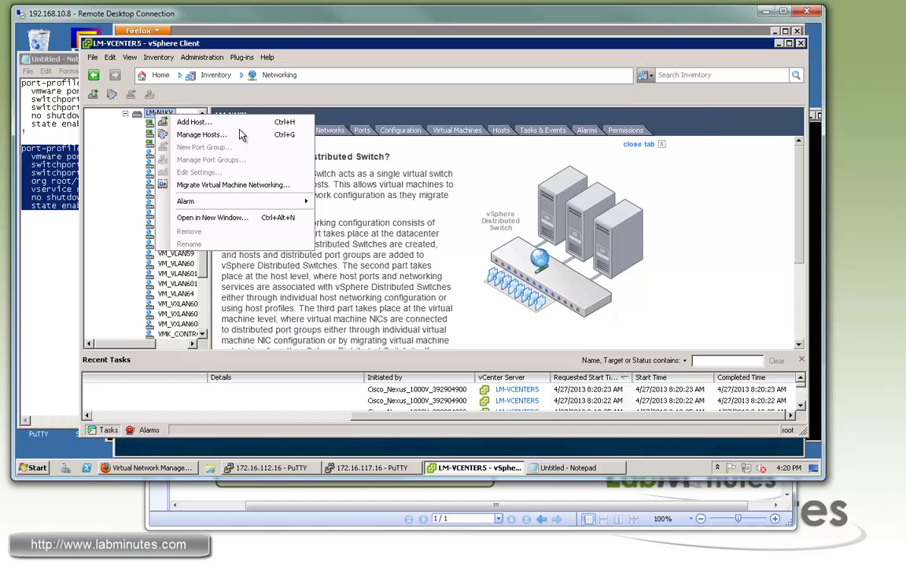
click(211, 135)
click(334, 118)
click(616, 414)
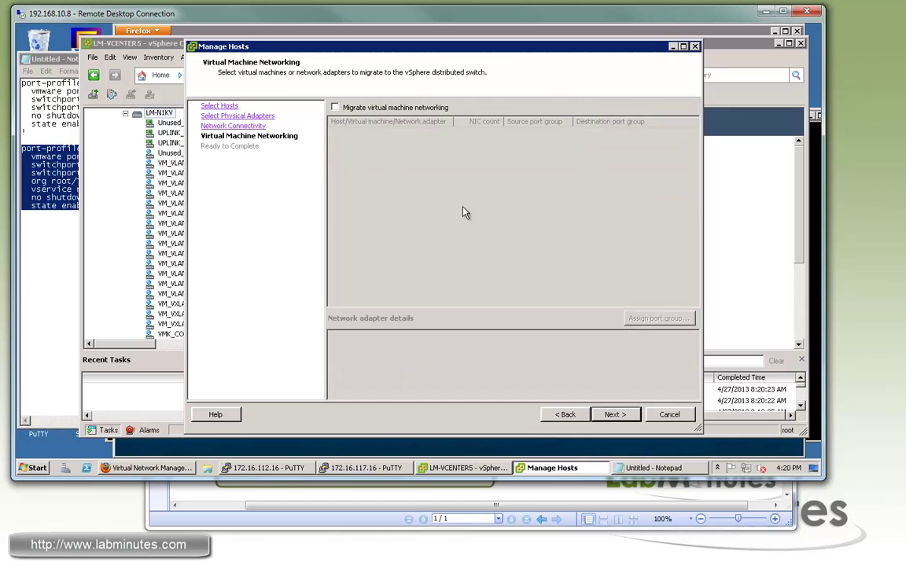
click(334, 107)
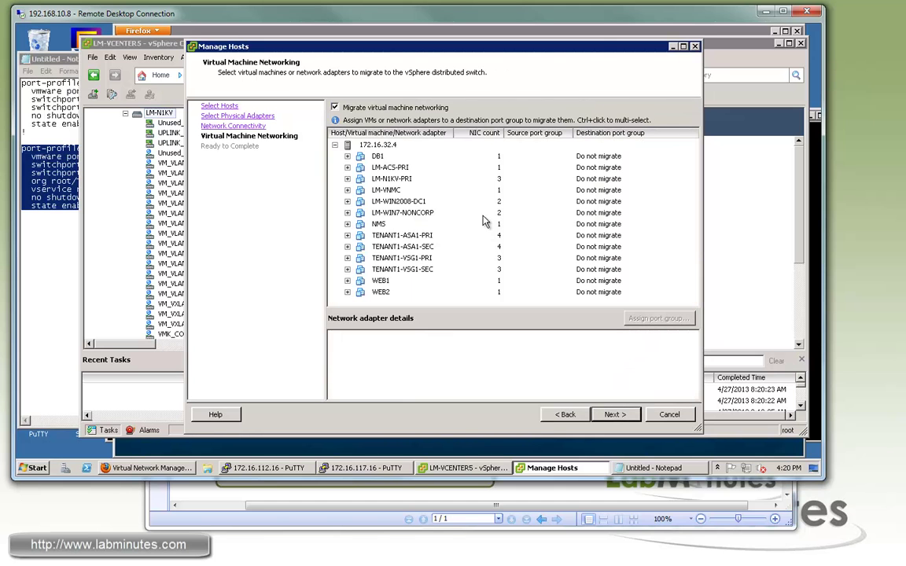
Set WEB1 and WEB2 destinations to VM_VXLAN6010_TENANT1_WEB and finish the migration
click(396, 280)
click(692, 281)
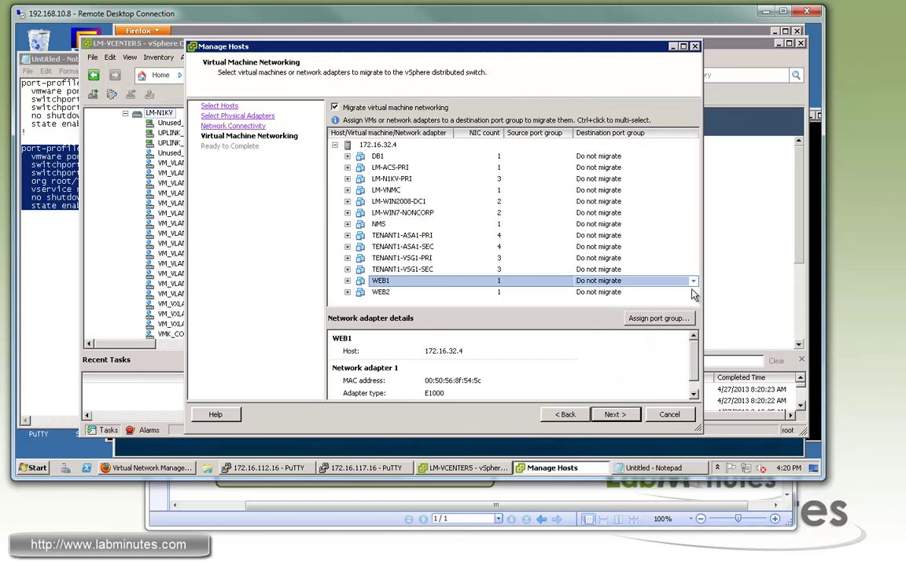
click(692, 281)
drag(692, 299, 692, 349)
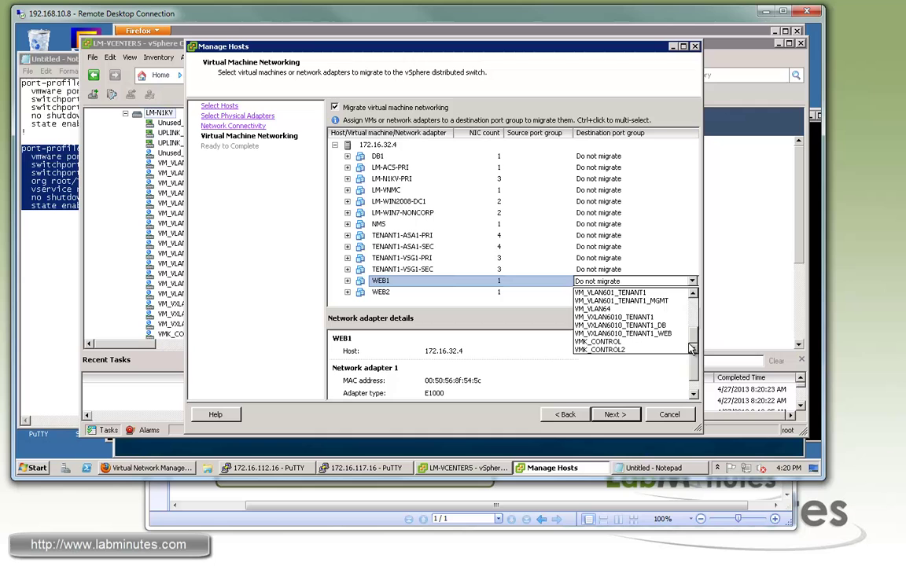
click(621, 334)
click(691, 292)
click(692, 292)
scroll(629, 334, down, 3)
click(621, 346)
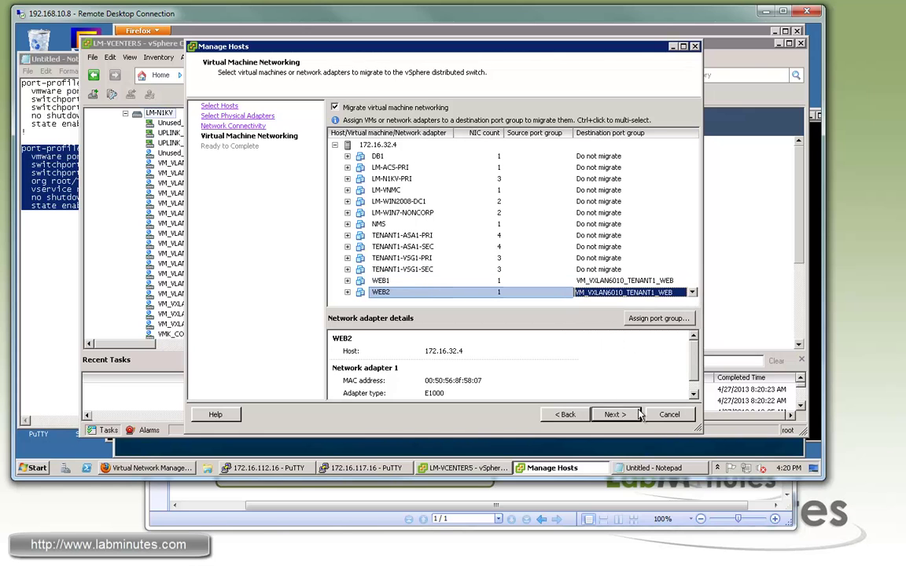
click(617, 415)
click(616, 416)
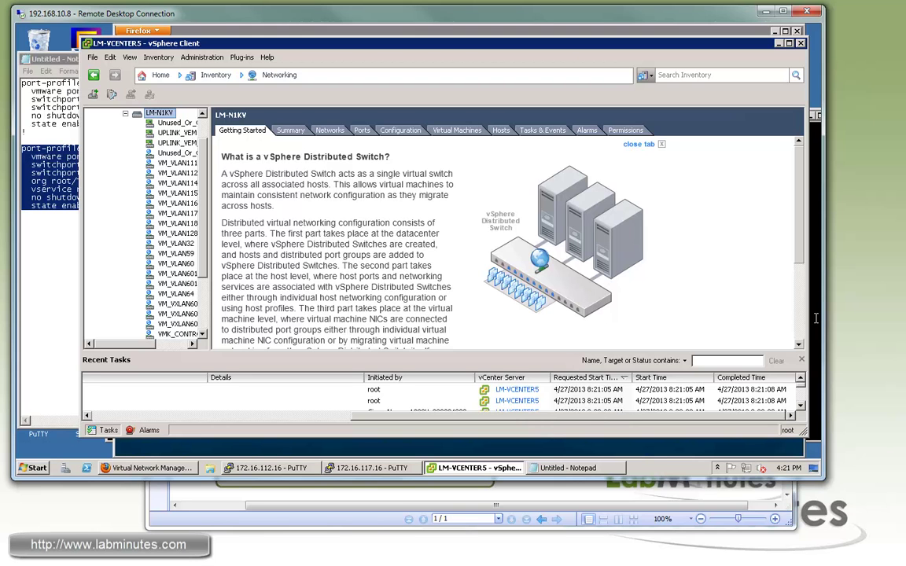
Exit port-profile configuration on LM-N1KV and enter 'sh vservice detail'
key(alt+Tab)
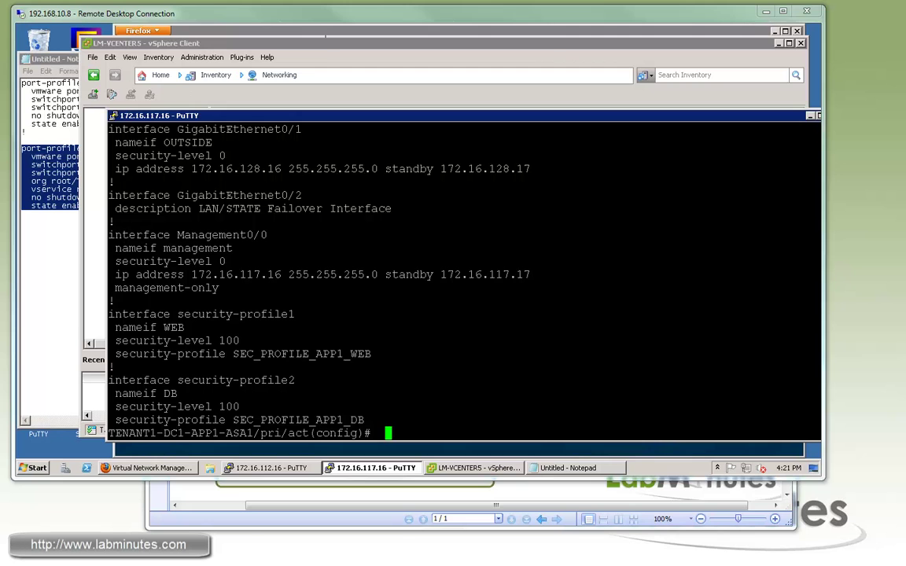
key(alt+Tab)
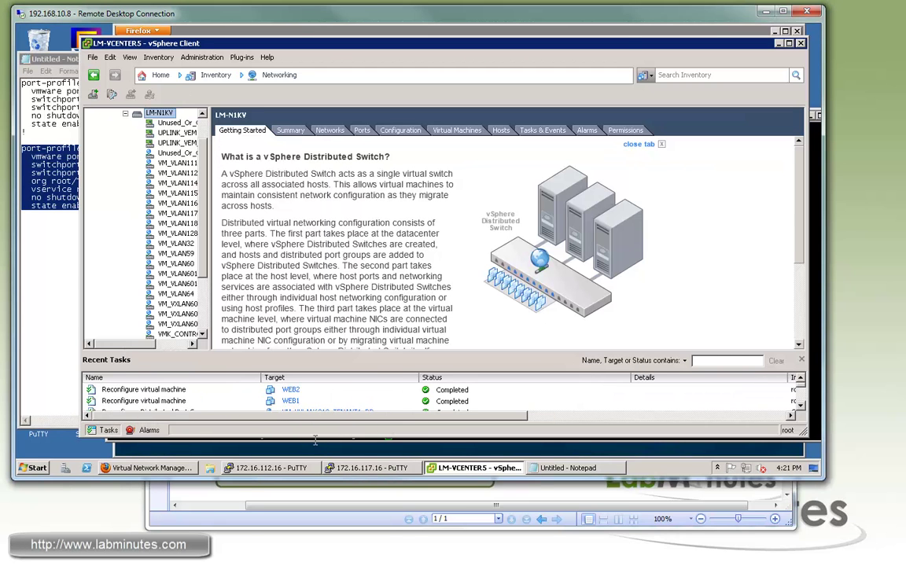
key(alt+Tab)
key(Return)
text(exi)
key(Return)
text(sh vservice de)
Run vservice detail and highlight the ASA license count of 2, the Alive state and VVer
key(Return)
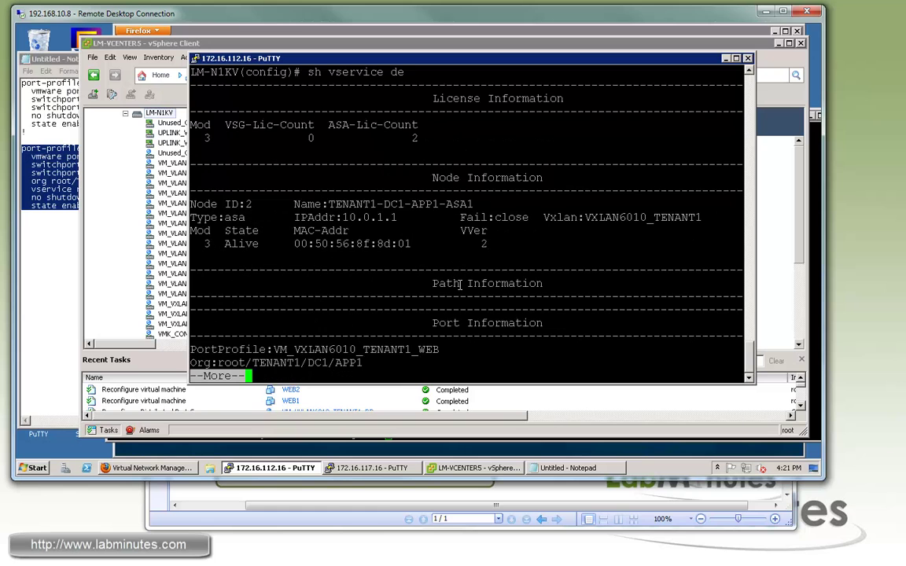
drag(419, 98, 550, 98)
drag(197, 138, 431, 139)
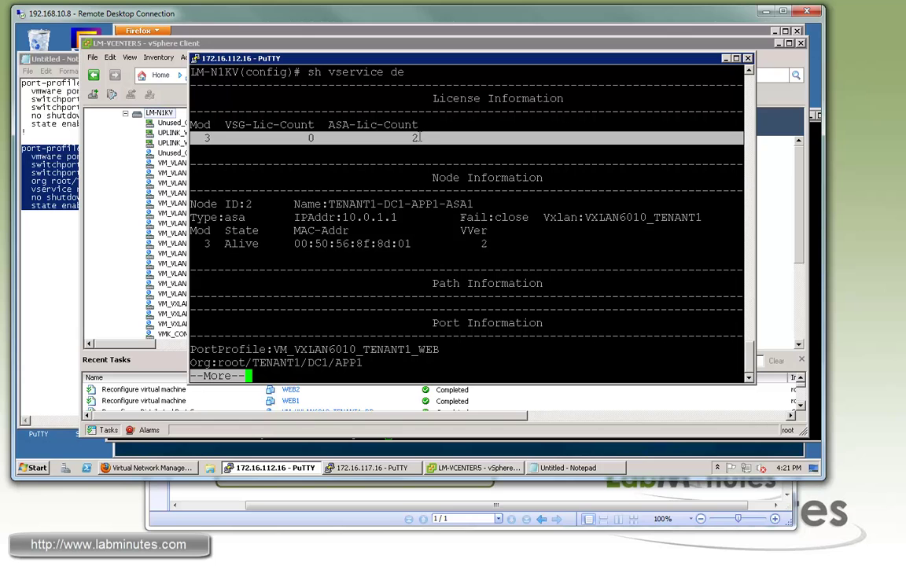
drag(419, 137, 335, 138)
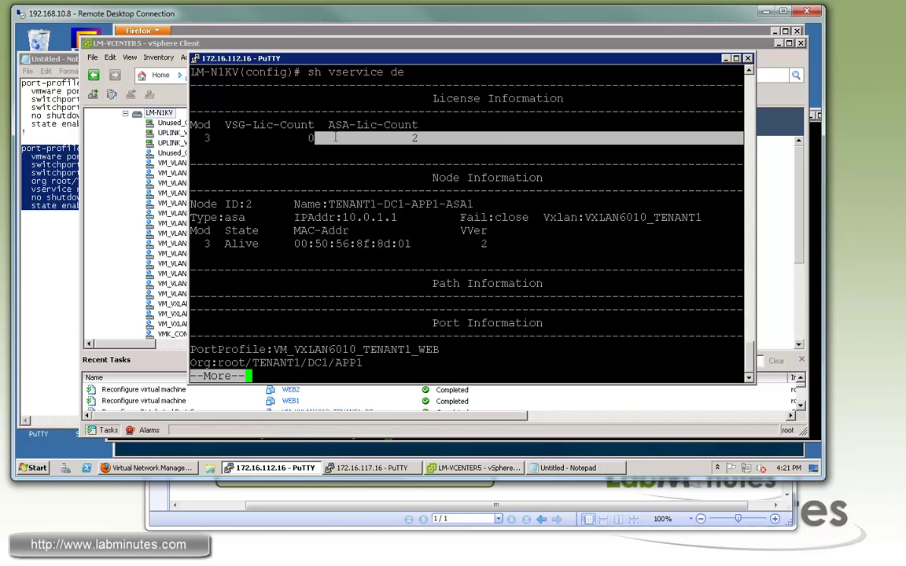
drag(417, 138, 345, 136)
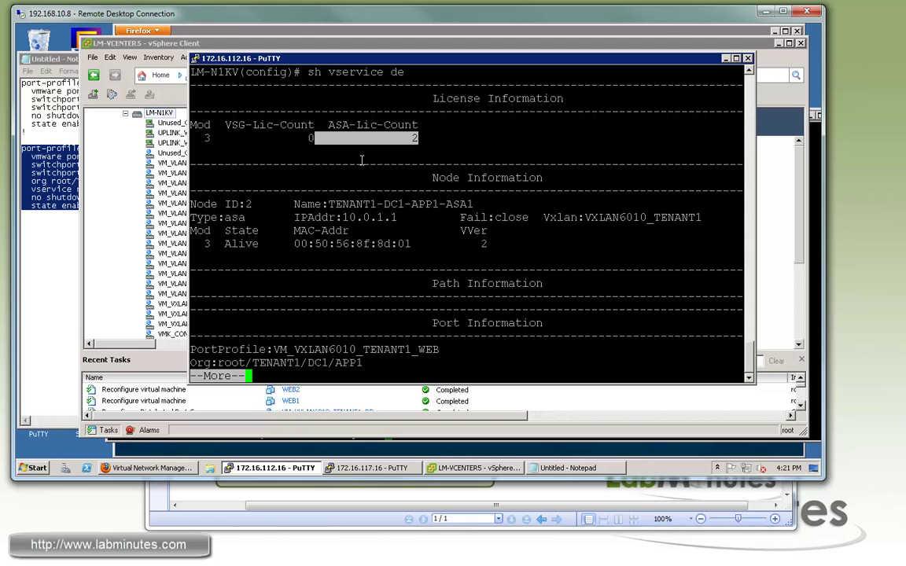
double_click(245, 245)
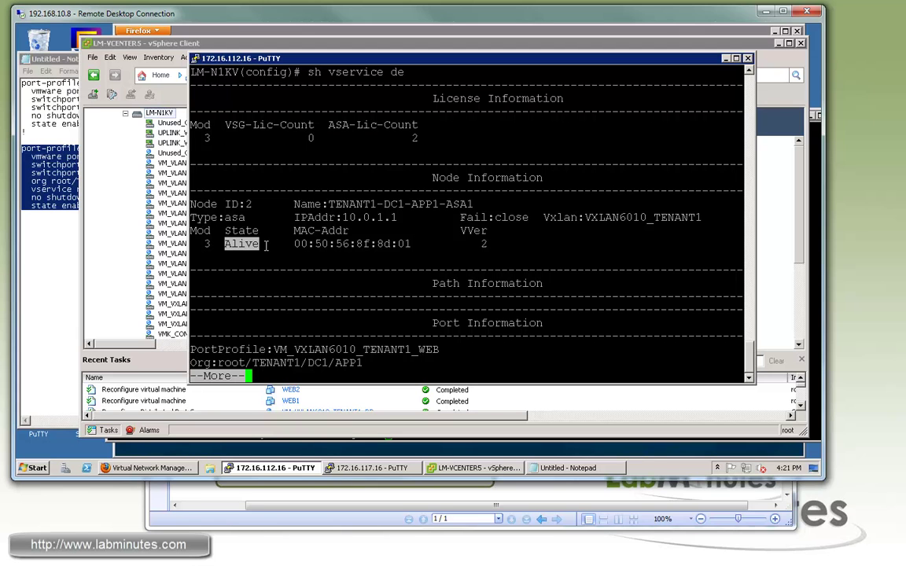
click(400, 254)
drag(488, 247, 460, 246)
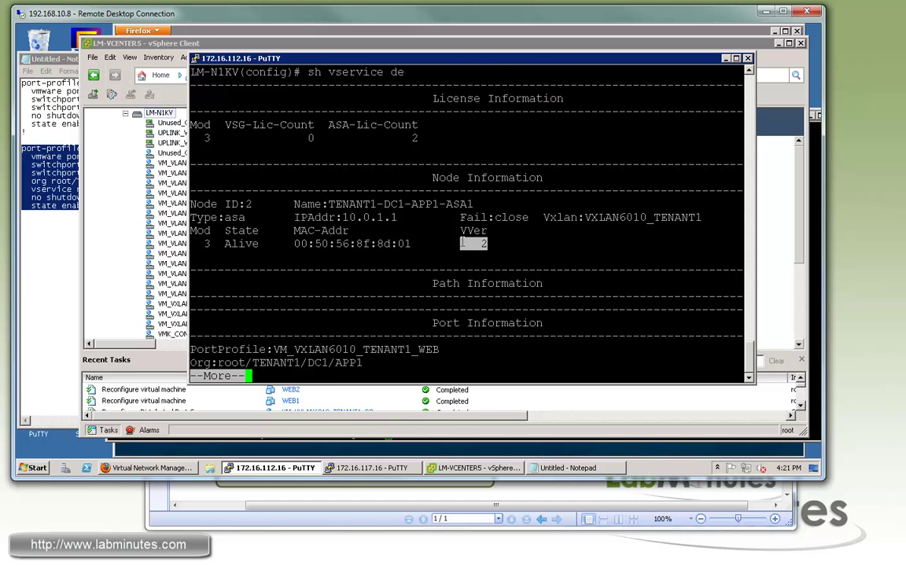
Page past --More-- and highlight web1 under the SEC_PROFILE_APP1_WEB profile
key(space)
scroll(462, 260, up, 4)
scroll(462, 260, down, 4)
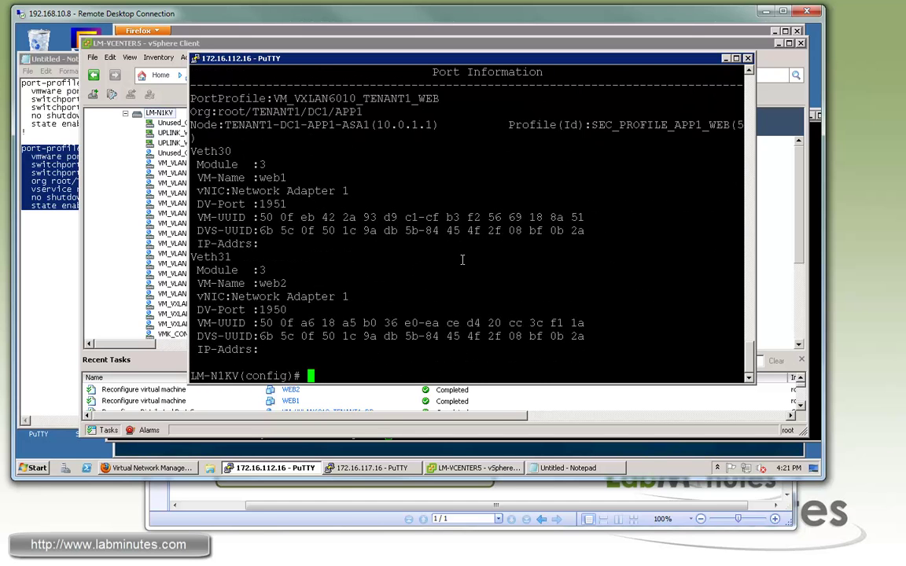
mouse_move(289, 178)
mouse_down()
mouse_move(241, 179)
mouse_move(287, 179)
mouse_up()
key(Return)
key(Return)
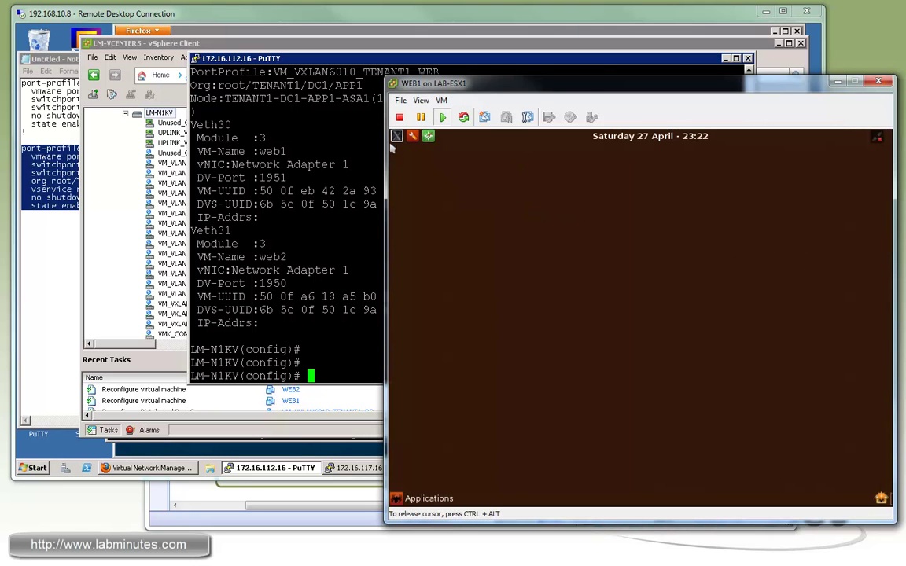
From a WEB1 terminal, ping 10.0.1.1 and then 10.0.1.33, stopping each with Ctrl+C
click(412, 135)
text(ping 10.0.1.1)
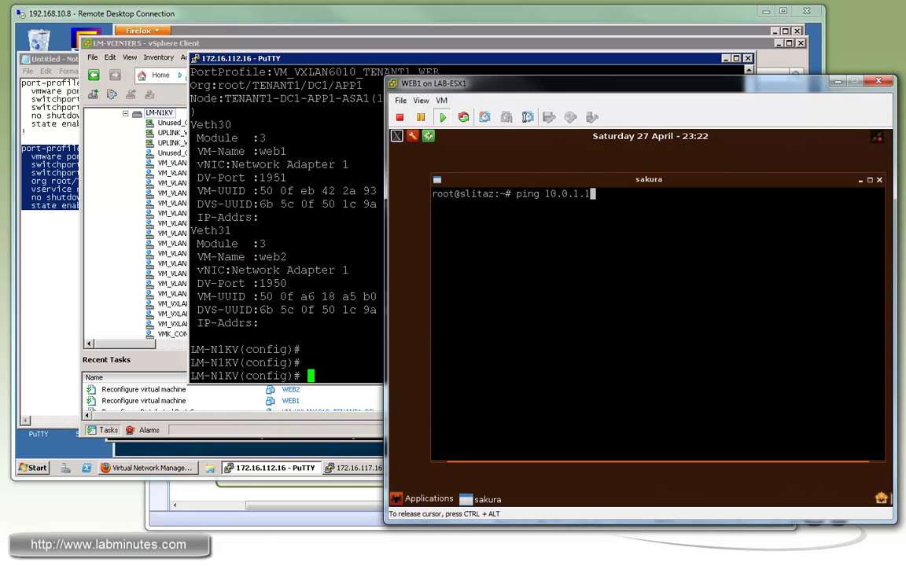
key(Return)
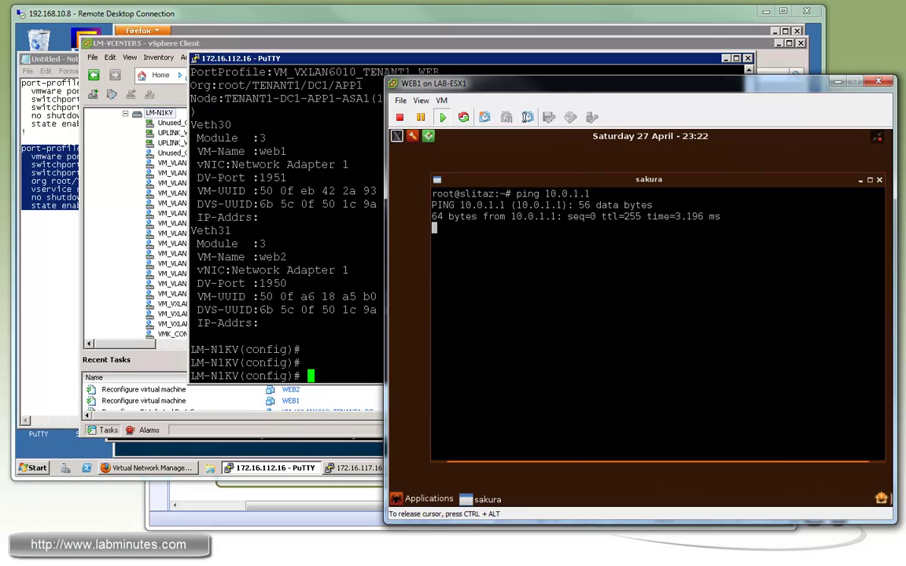
key(ctrl+c)
key(Up)
key(BackSpace)
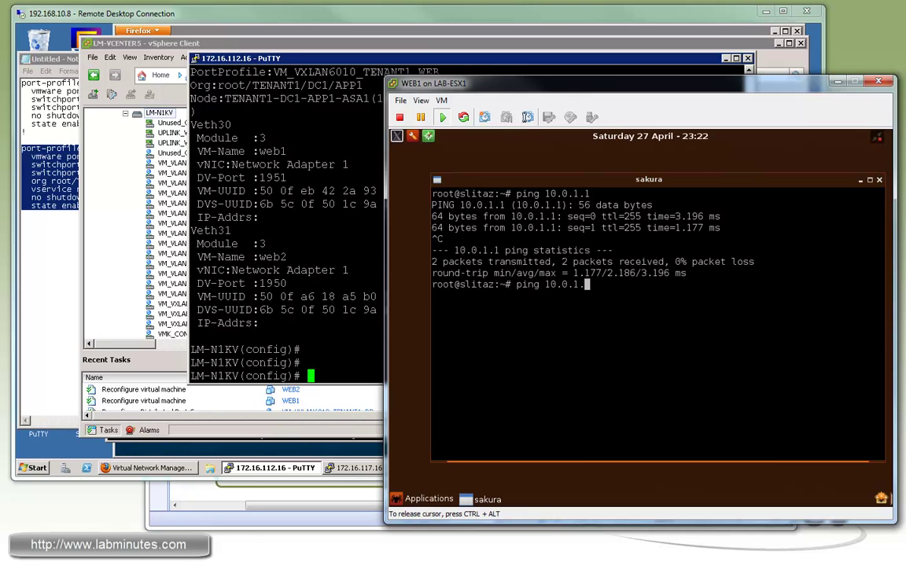
text(33)
key(Return)
key(ctrl+c)
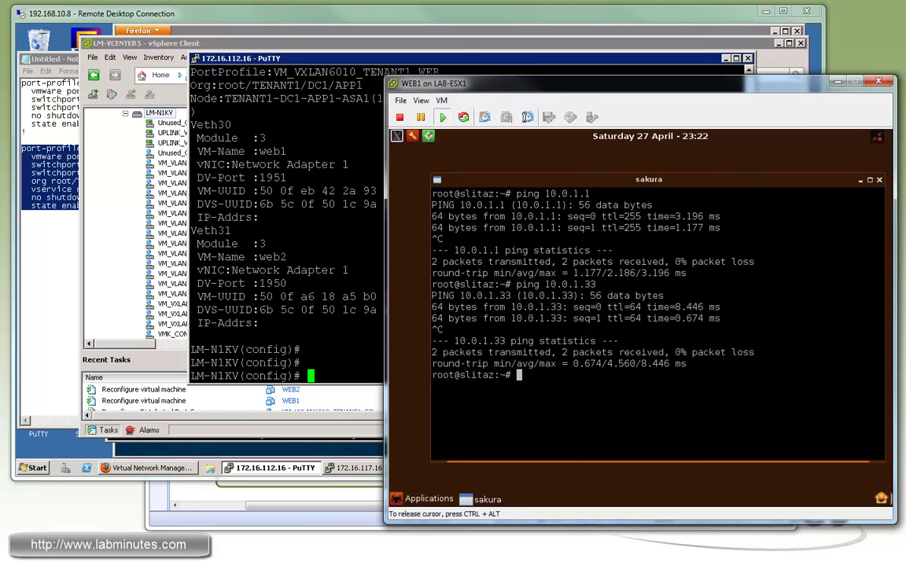
key(Return)
key(Return)
text(ping)
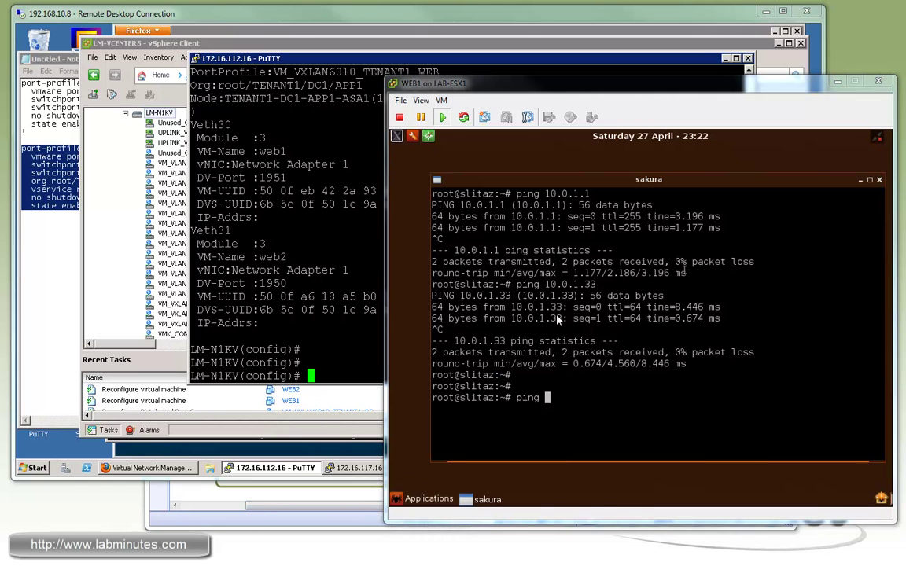
key(alt+Tab)
Enable 'deb ip icmp' on Sw1, ping 172.16.128.1 from WEB1, and highlight 172.16.128.16 in the debug output
key(Return)
key(Return)
key(Return)
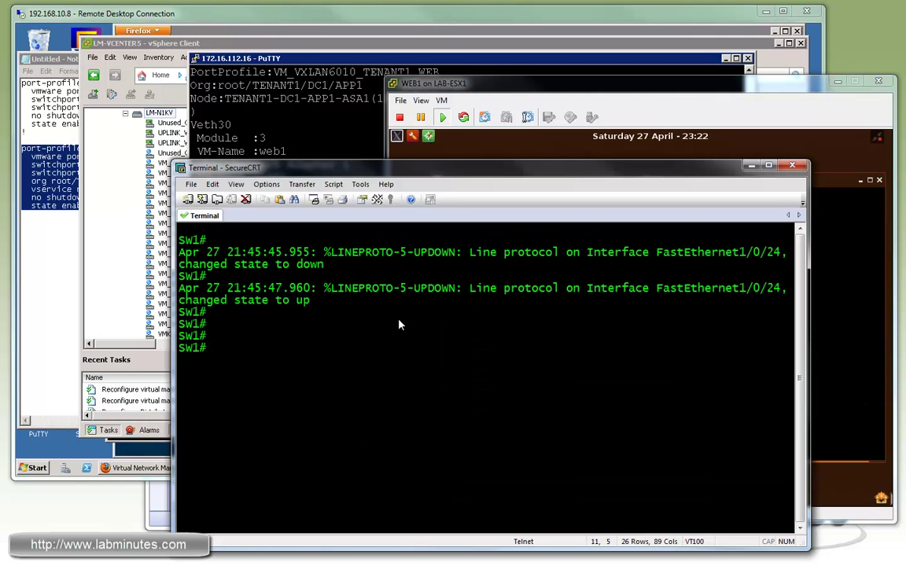
text(deb ip icmp)
key(Return)
key(Return)
key(Return)
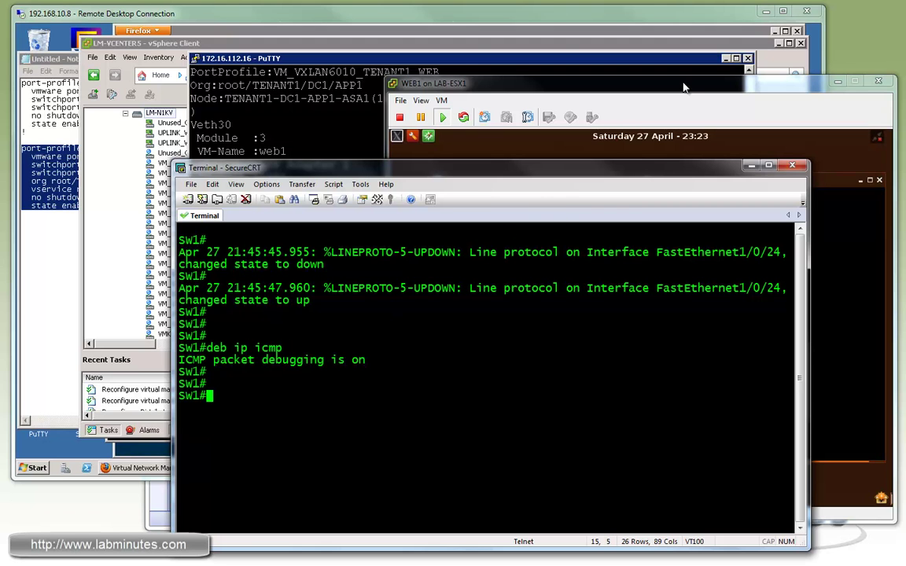
click(618, 80)
text(ping 172.16.128.1)
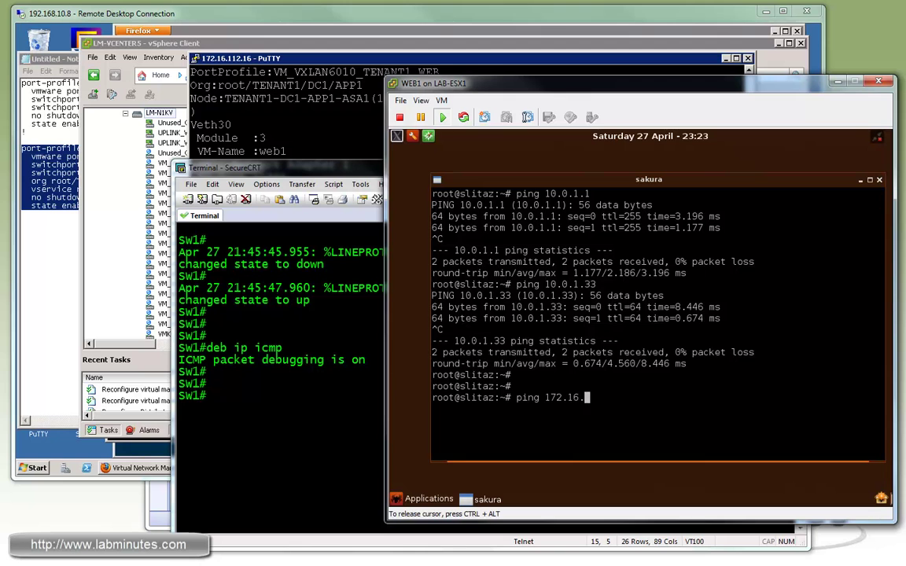
key(Return)
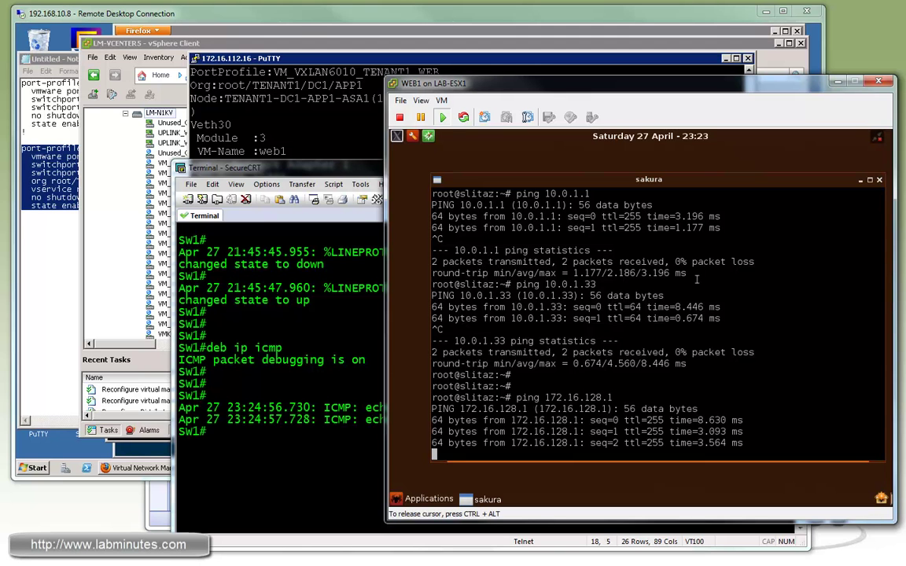
key(ctrl+c)
click(250, 337)
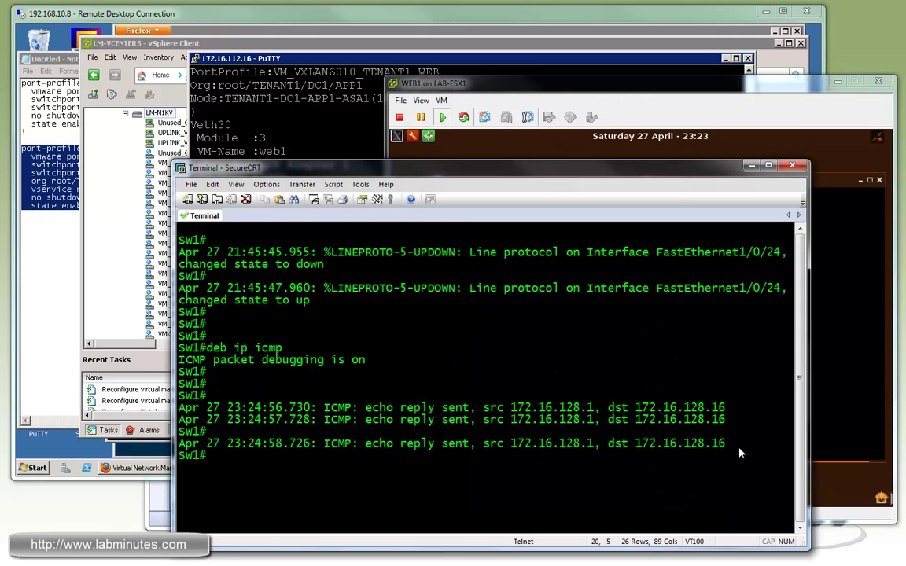
drag(725, 445, 642, 446)
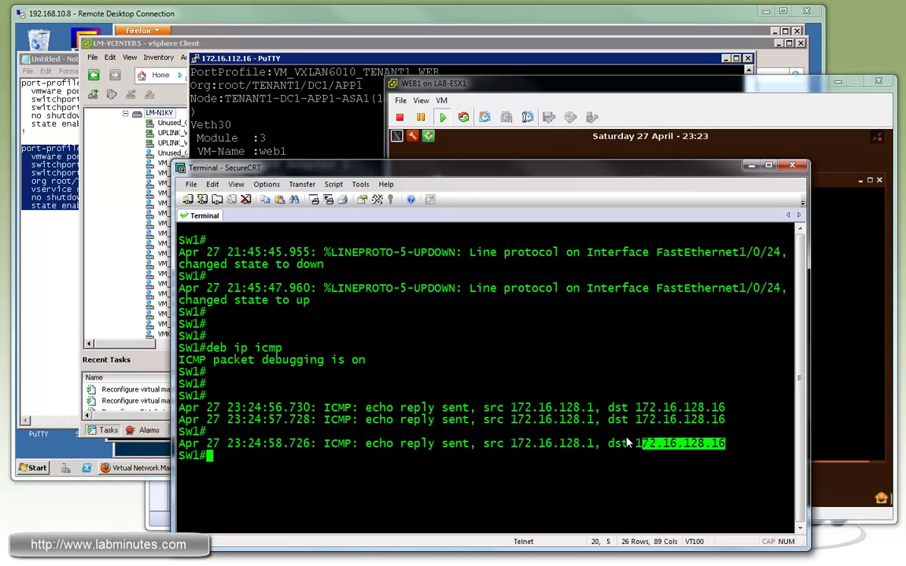
Ping 4.2.2.2 from WEB1, then open its web browser and select the address bar
click(390, 335)
text(ping 4.2.2.2)
key(Return)
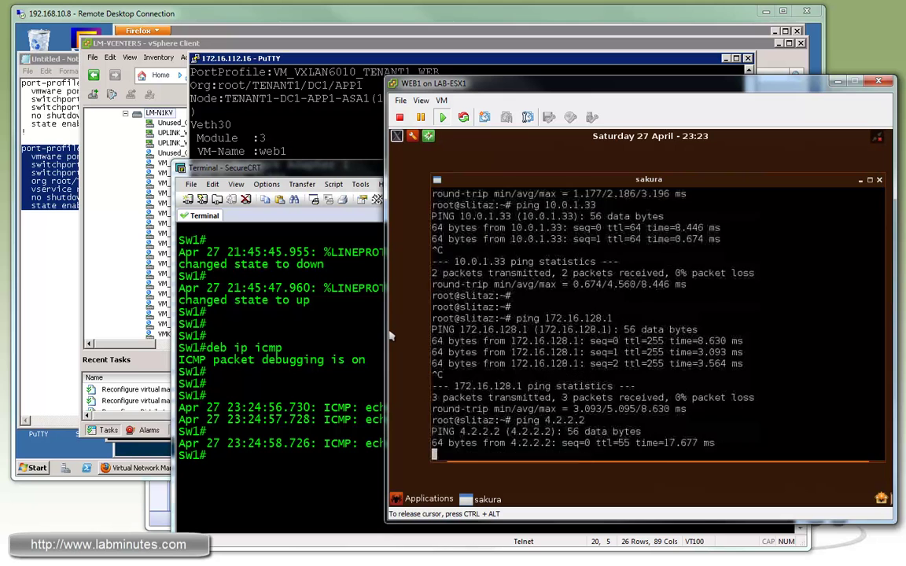
key(ctrl+c)
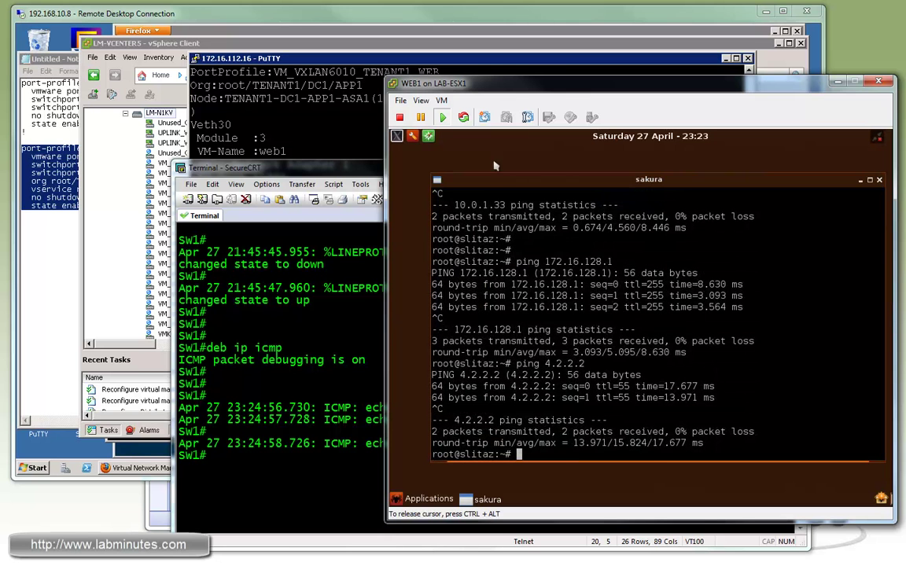
click(427, 136)
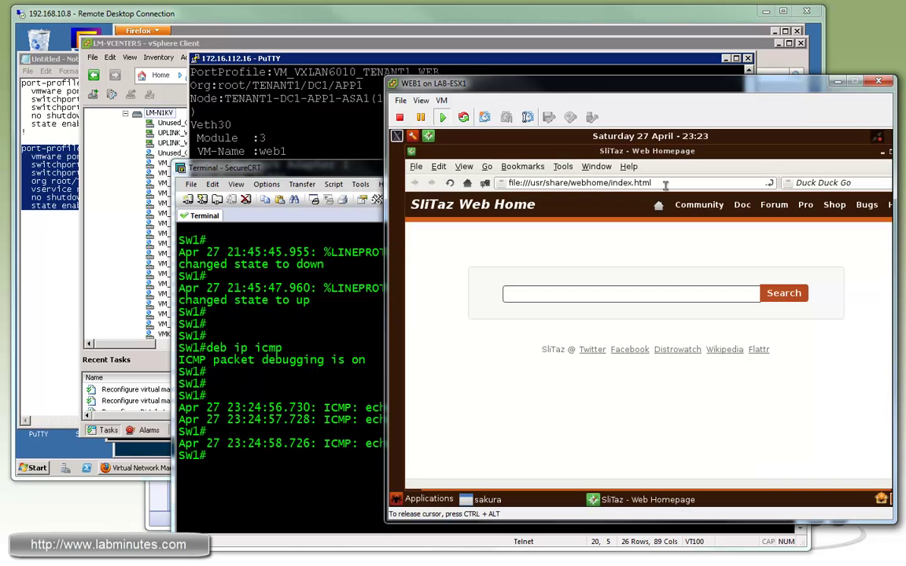
click(509, 182)
Load cisco.com in WEB1's browser, then run 'sh xlate' in the ASA 172.16.117.16 session
text(cisco.com)
key(Return)
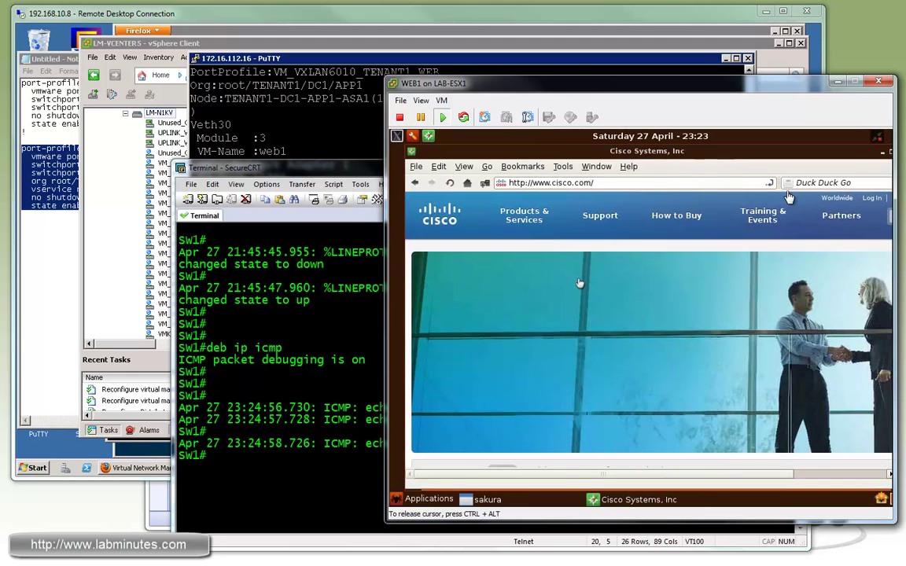
click(353, 145)
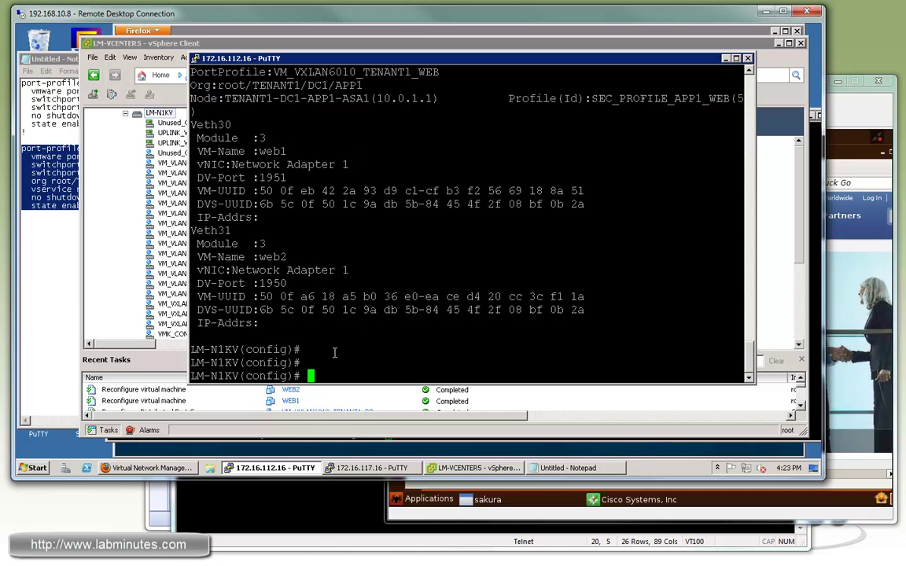
click(371, 467)
text(sh xlate)
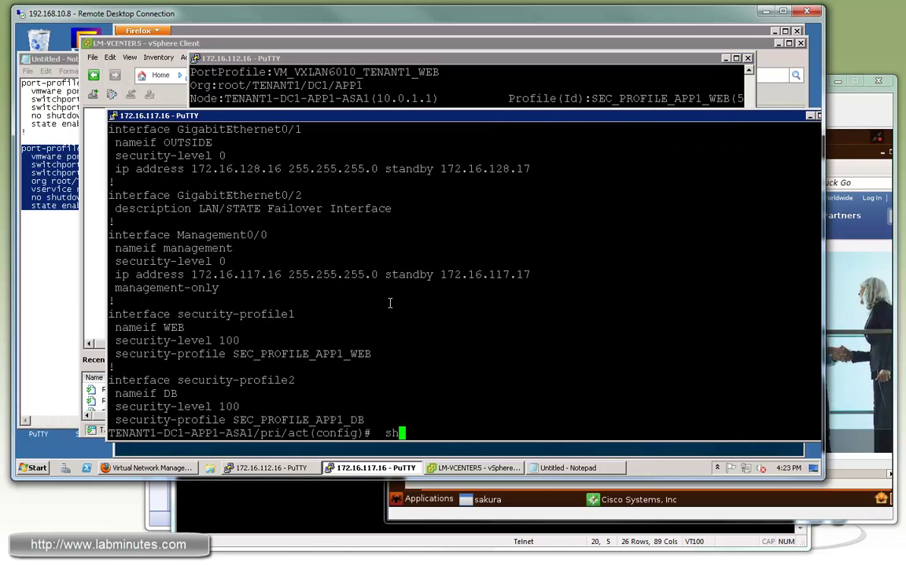
key(Return)
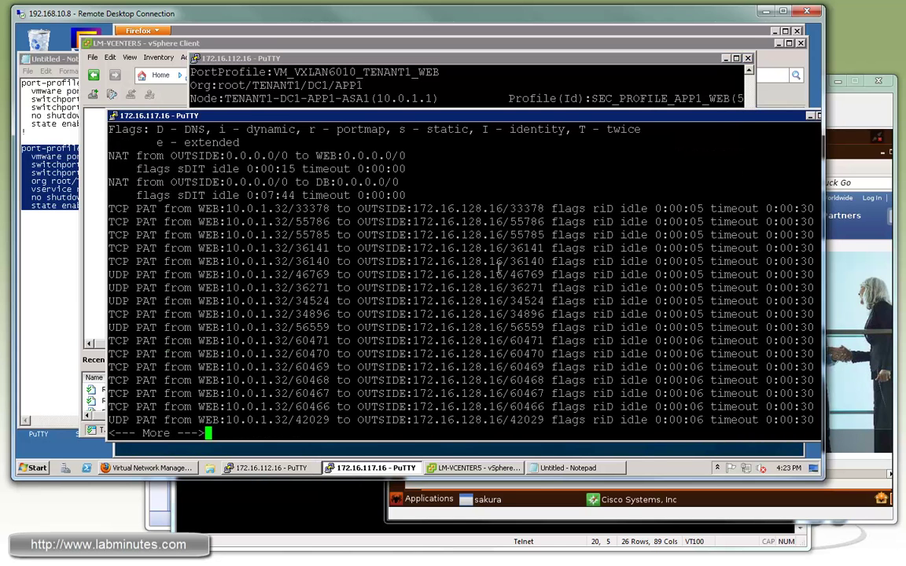
key(space)
key(space)
Run 'sh conn' on the ASA and highlight the connection rows from 60469 to 43623
text(sh conn)
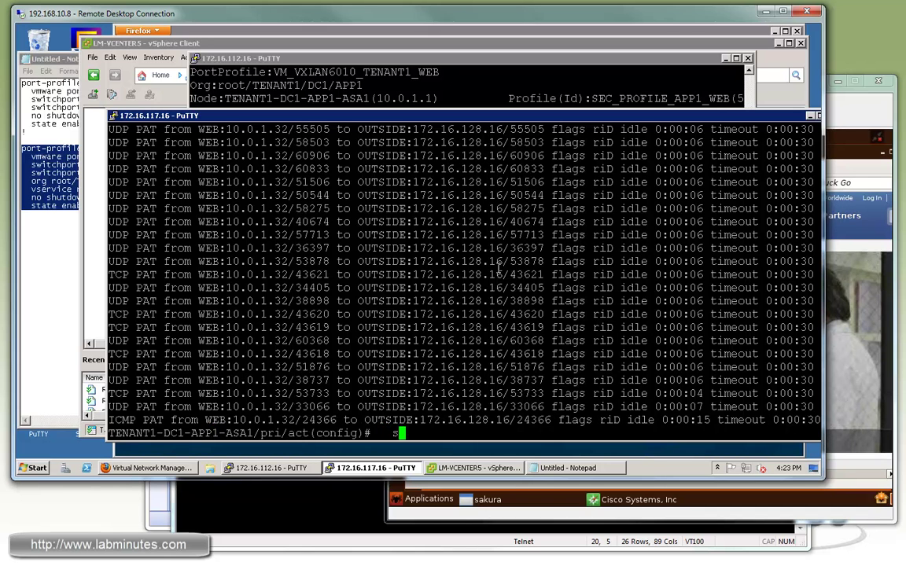
key(Return)
drag(531, 341, 232, 262)
click(301, 287)
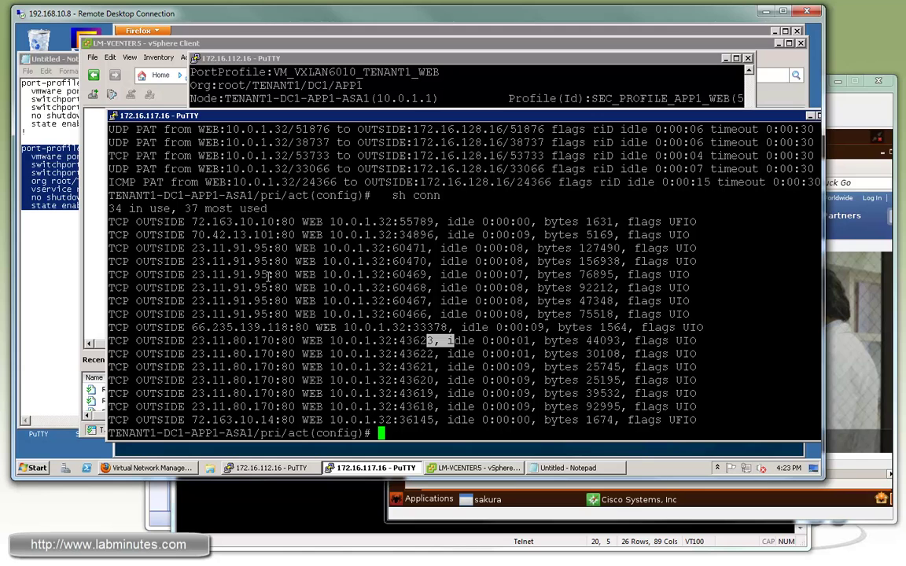
drag(455, 340, 263, 276)
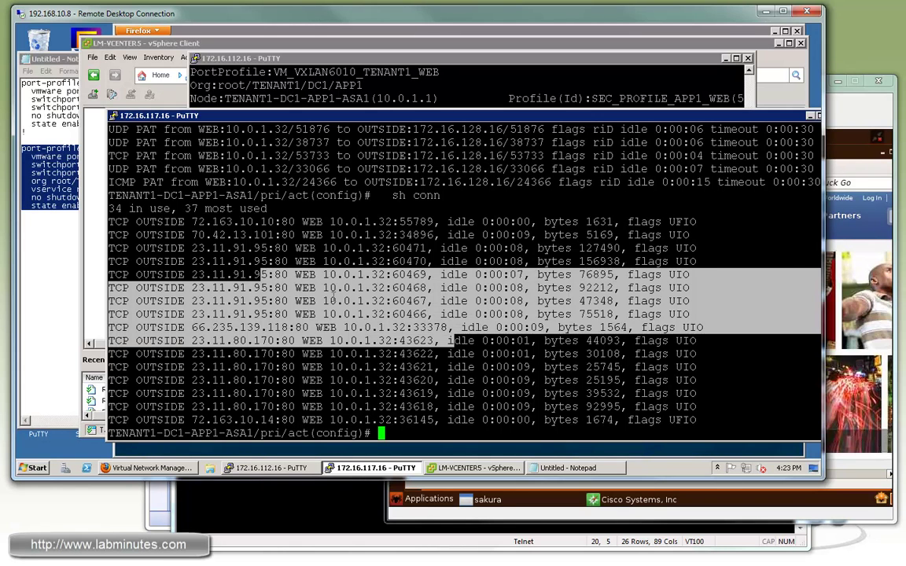
click(786, 106)
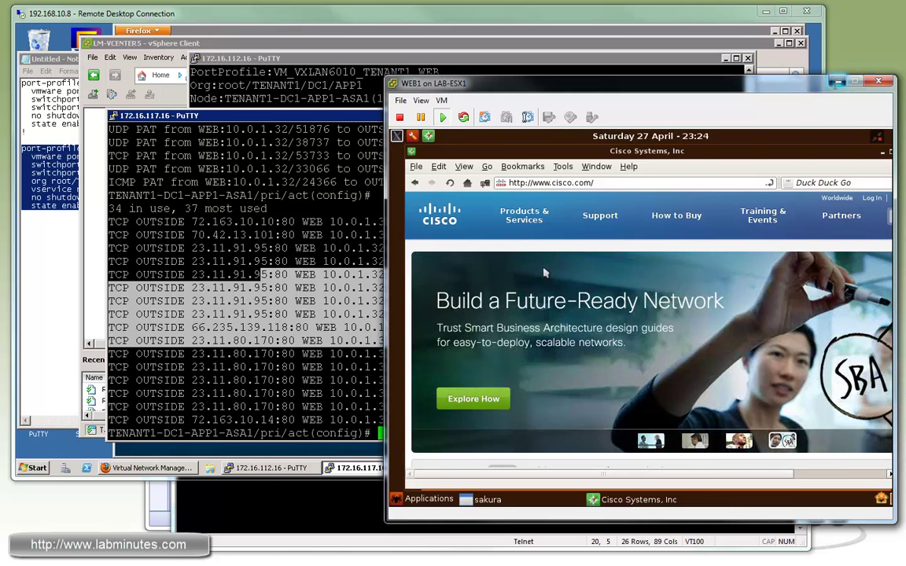
Open a terminal in DB1's console and ping 10.0.1.1 successfully
click(751, 69)
key(alt+Tab)
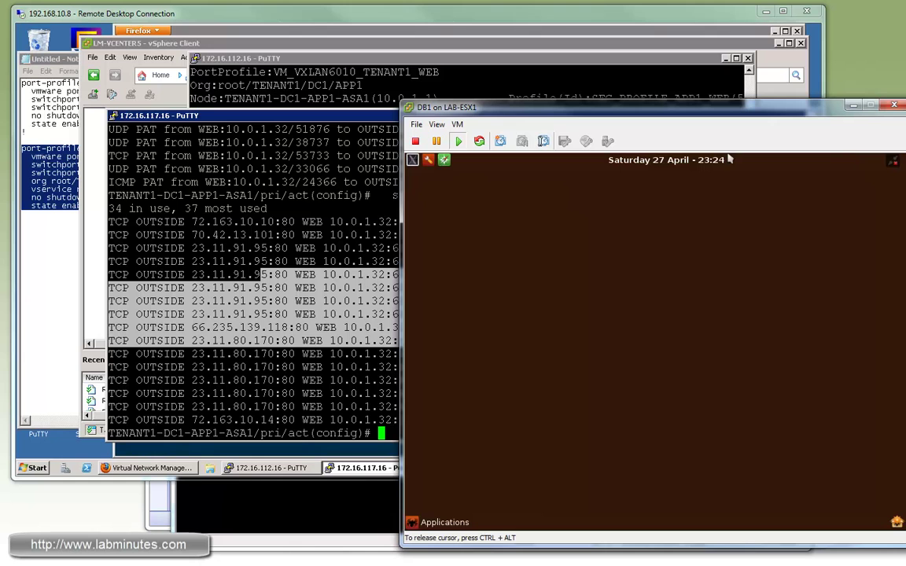
click(412, 159)
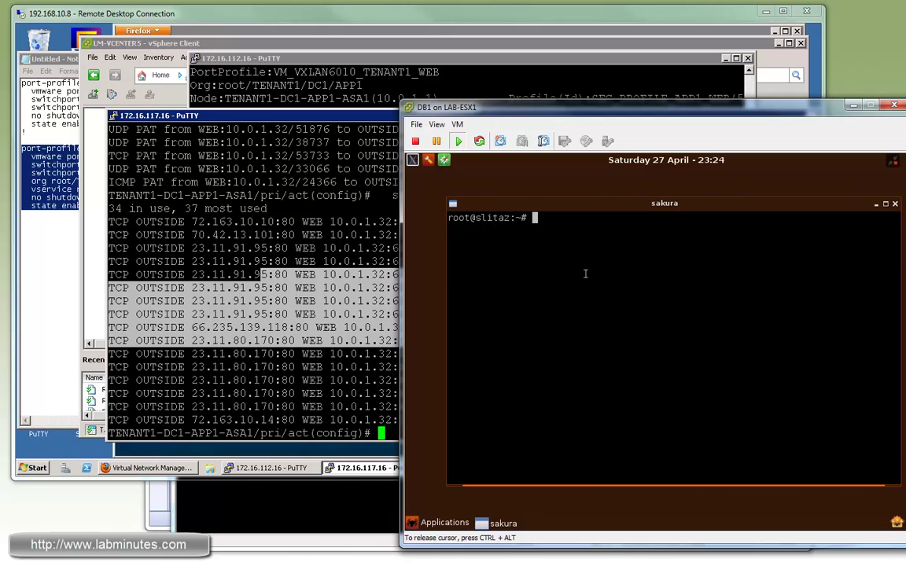
key(Return)
key(Return)
text(ping)
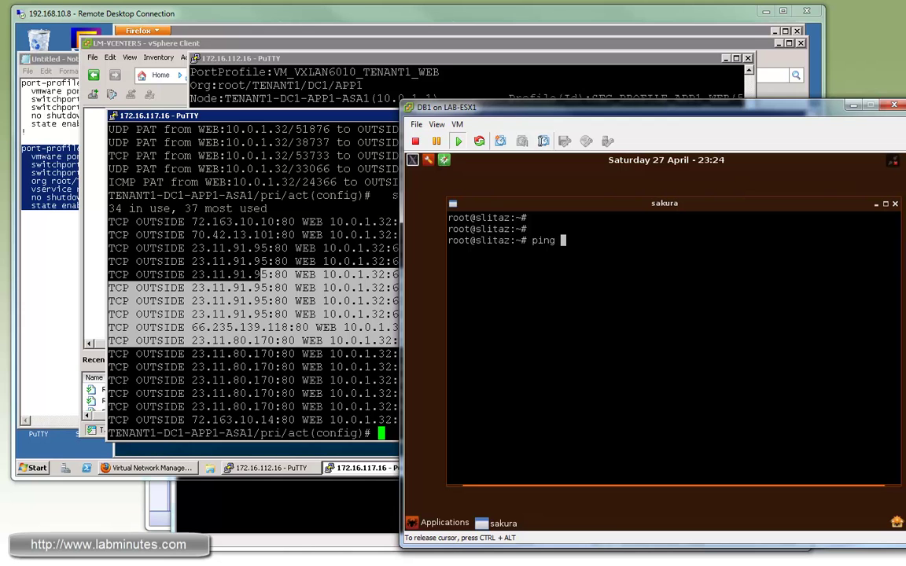
text(10.0.1.1)
key(Return)
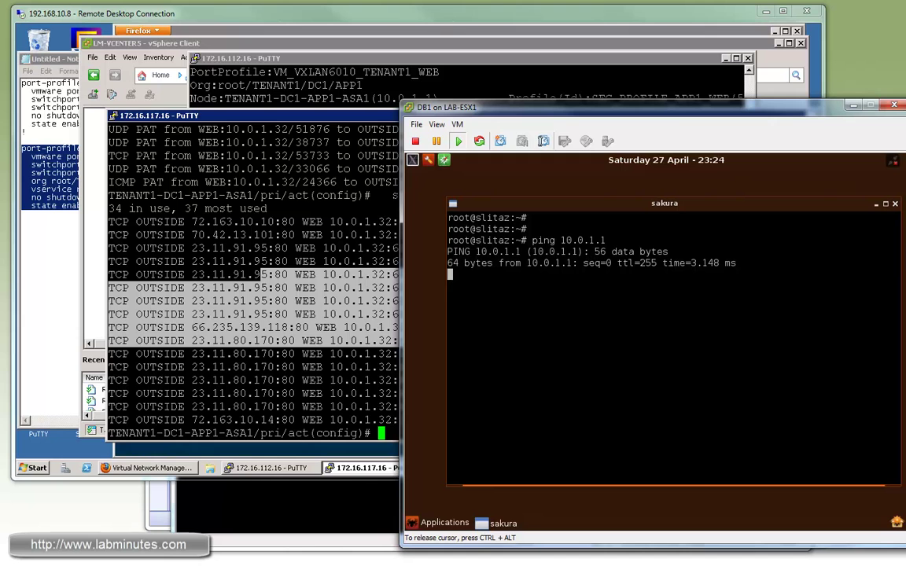
key(ctrl+c)
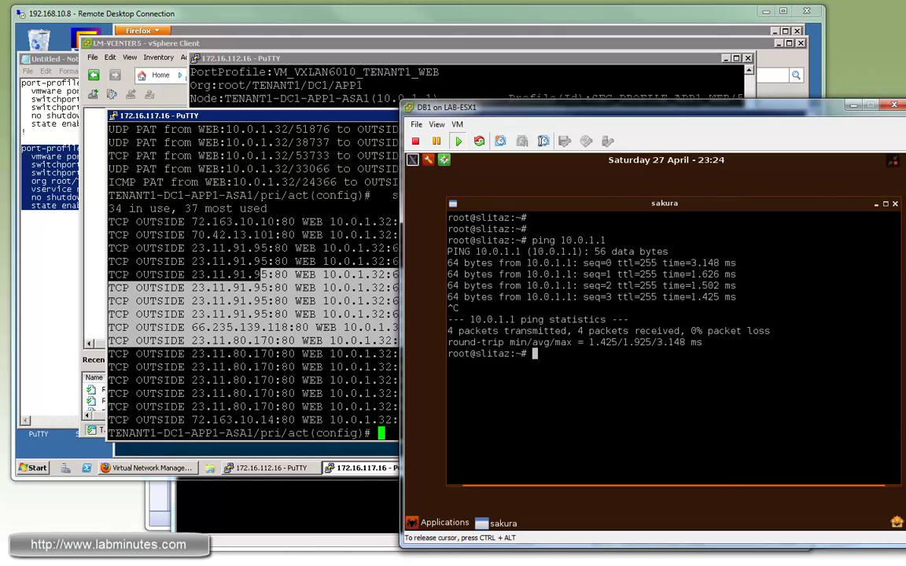
Ping 172.16.128.1 from DB1 and stop it after 100% packet loss
text(ping 172.16)
text(.128.1)
key(Return)
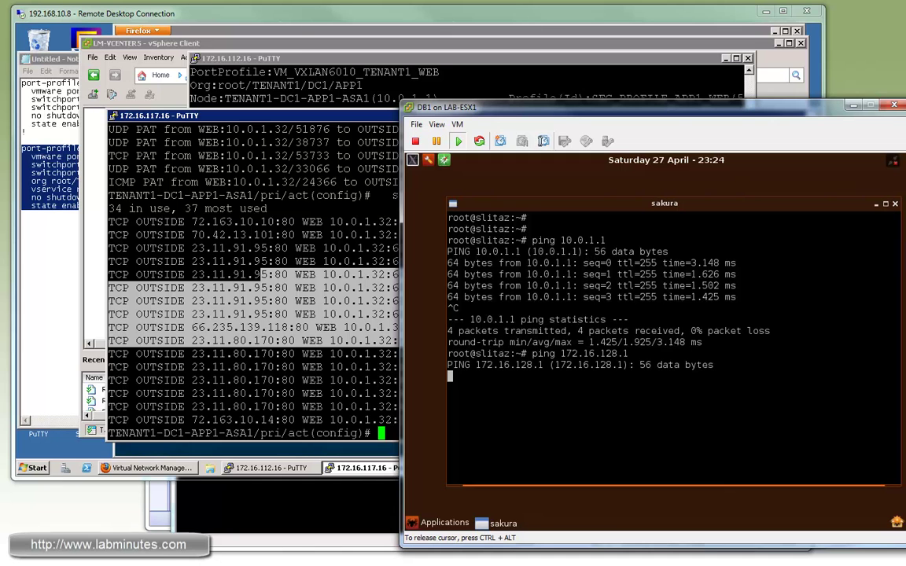
key(ctrl+c)
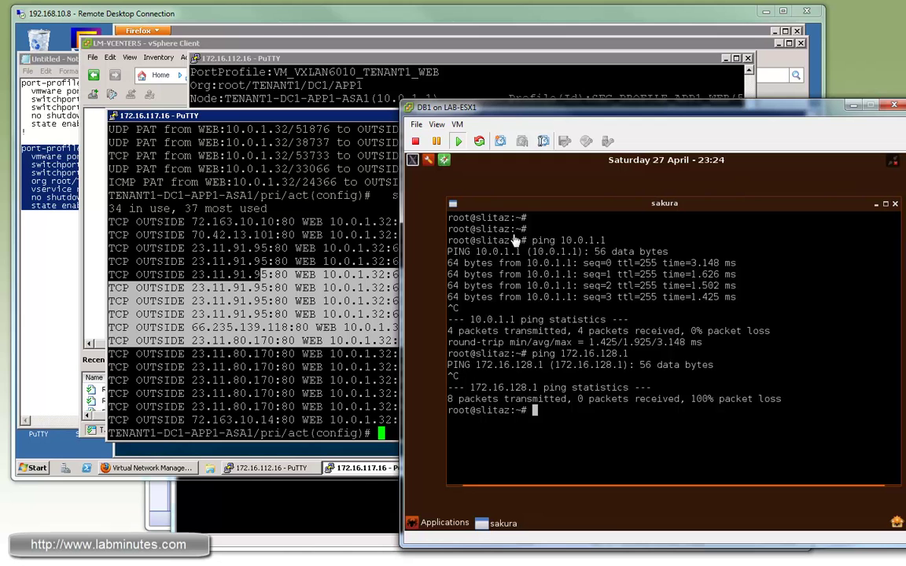
click(585, 273)
In Hosts and Clusters, set DB1's network adapter to VM_VXLAN6010_TENANT1_DB (LM-N1KV) and apply
click(439, 49)
click(366, 44)
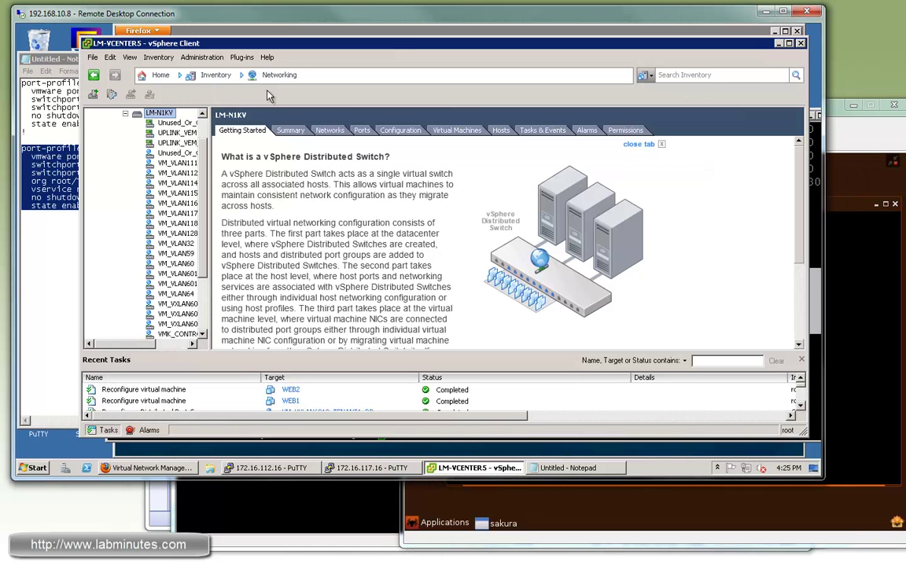
click(242, 75)
click(283, 106)
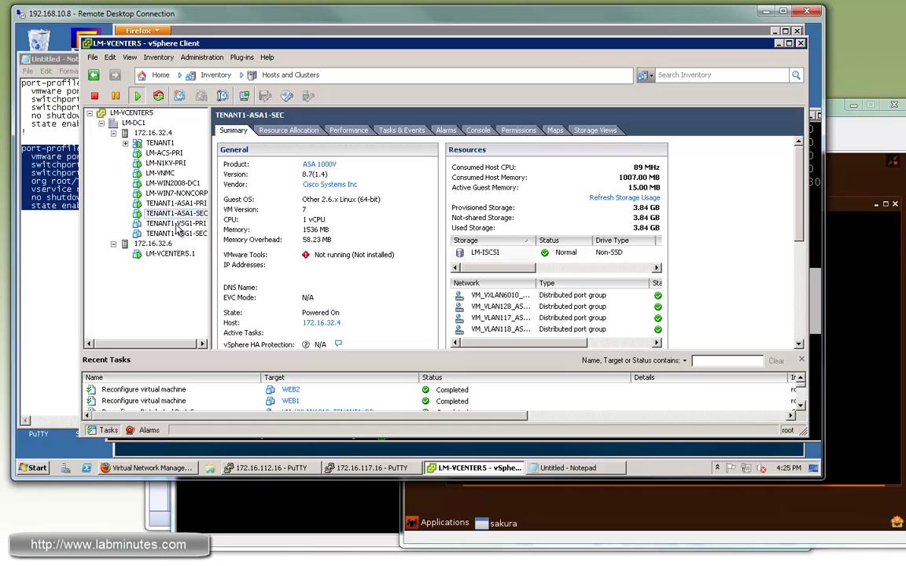
click(125, 143)
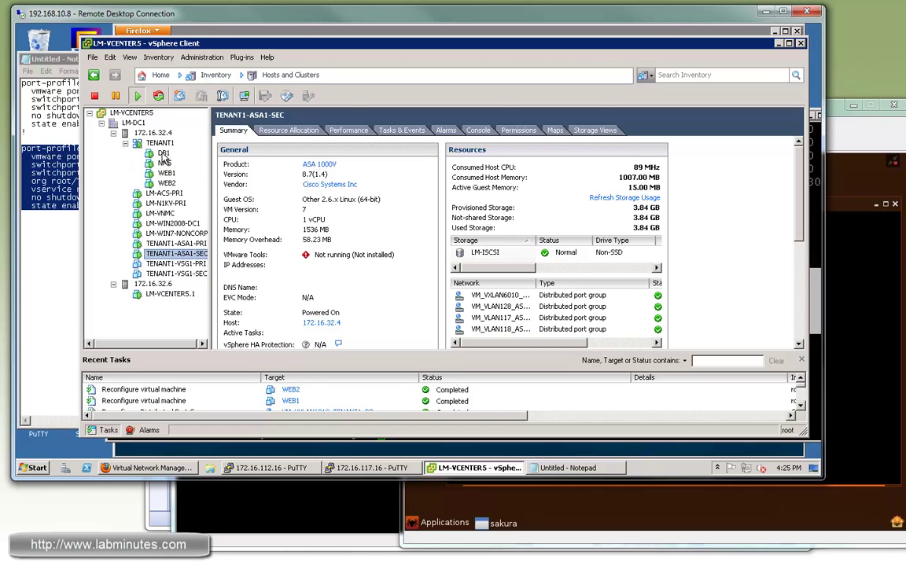
right_click(164, 153)
click(206, 215)
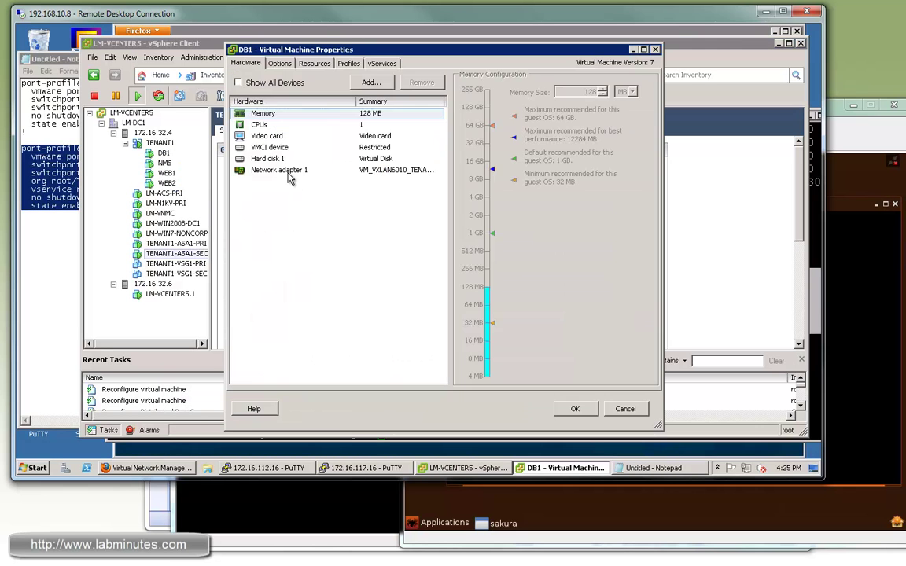
click(641, 258)
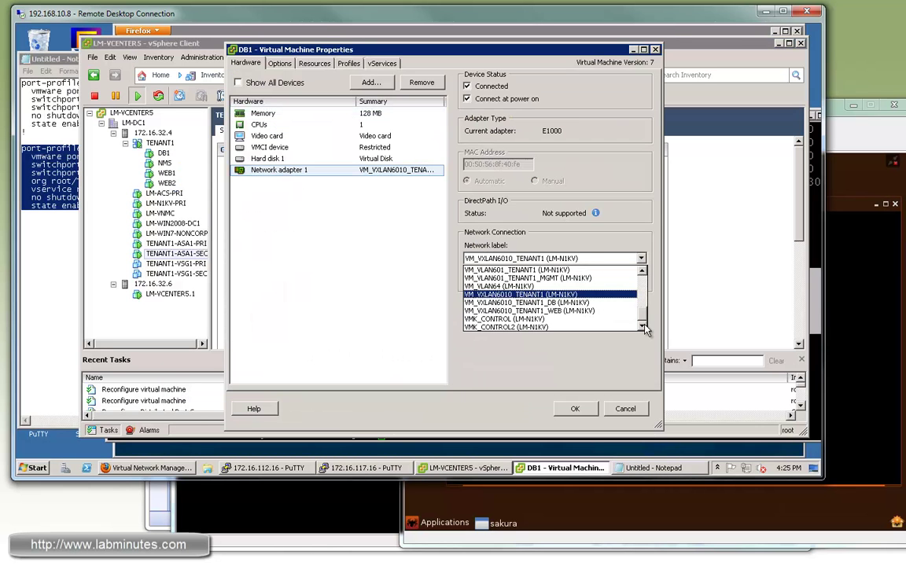
click(493, 302)
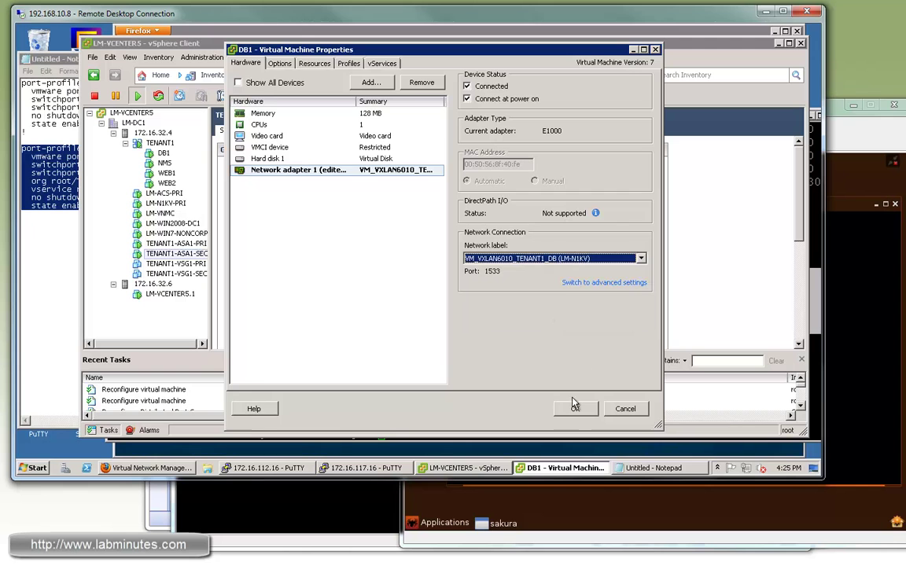
click(574, 409)
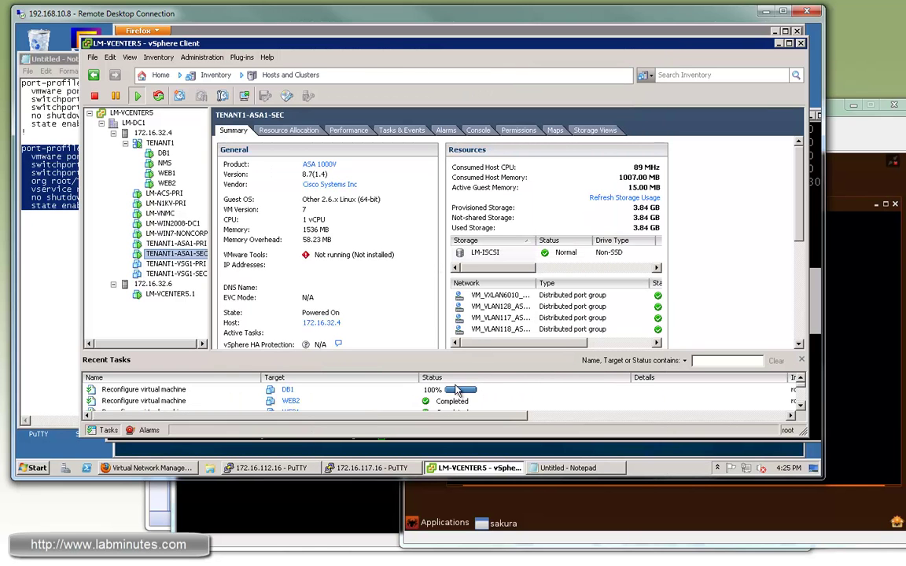
Rerun DB1's ping to 172.16.128.1 while watching the switch debug, stopping at 10 of 11 replies
key(alt+Tab)
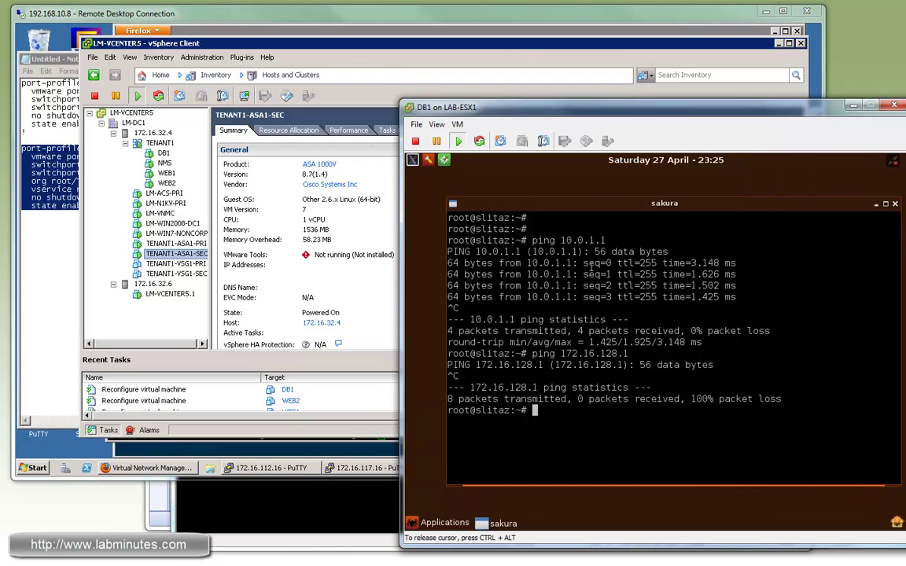
key(Up)
key(Return)
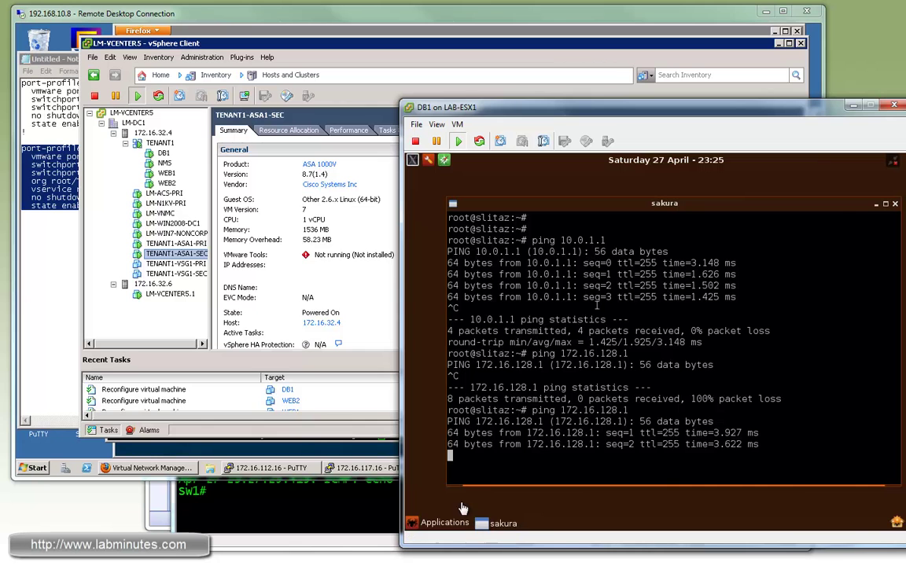
click(320, 537)
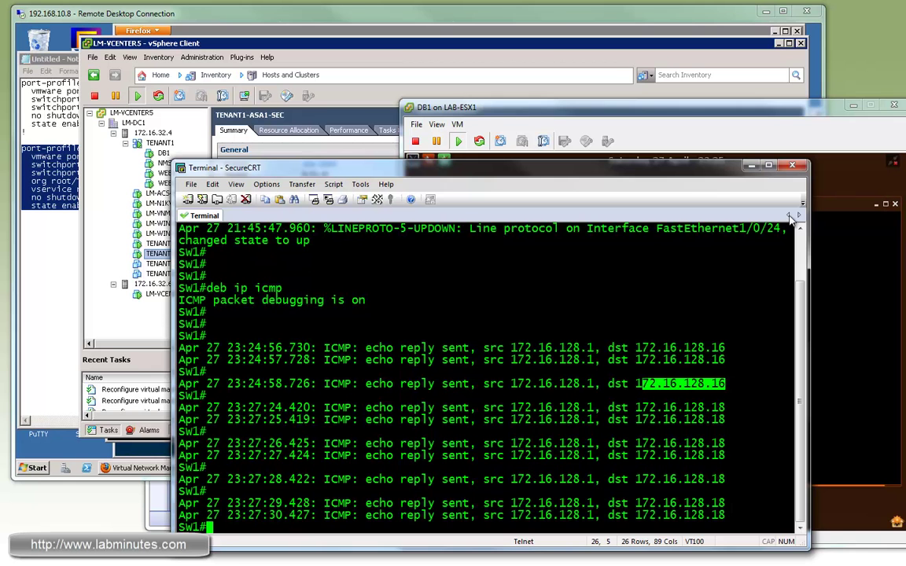
key(alt+Tab)
click(596, 305)
key(ctrl+c)
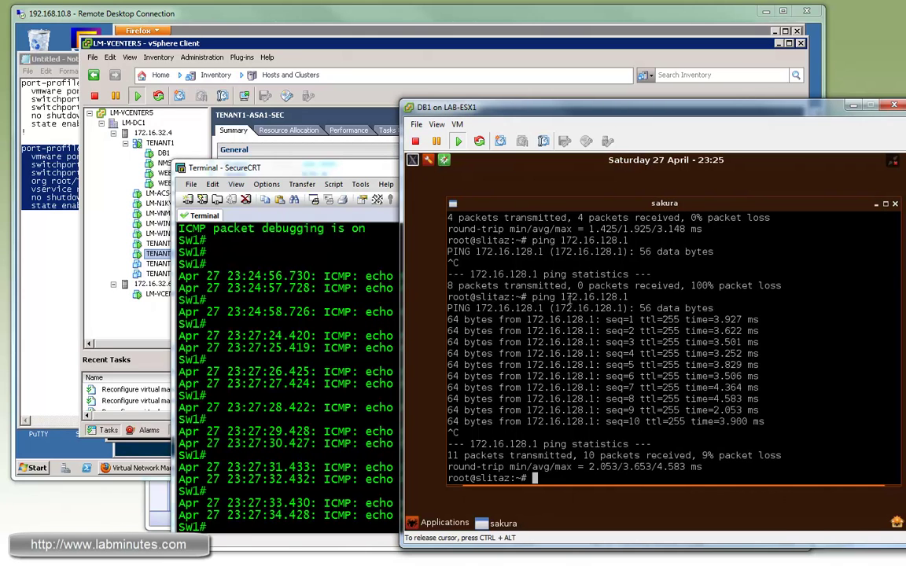
Ping 4.2.2.2 from DB1 and stop it, confirming 0% packet loss
text(ping 4.2..2.2)
key(Return)
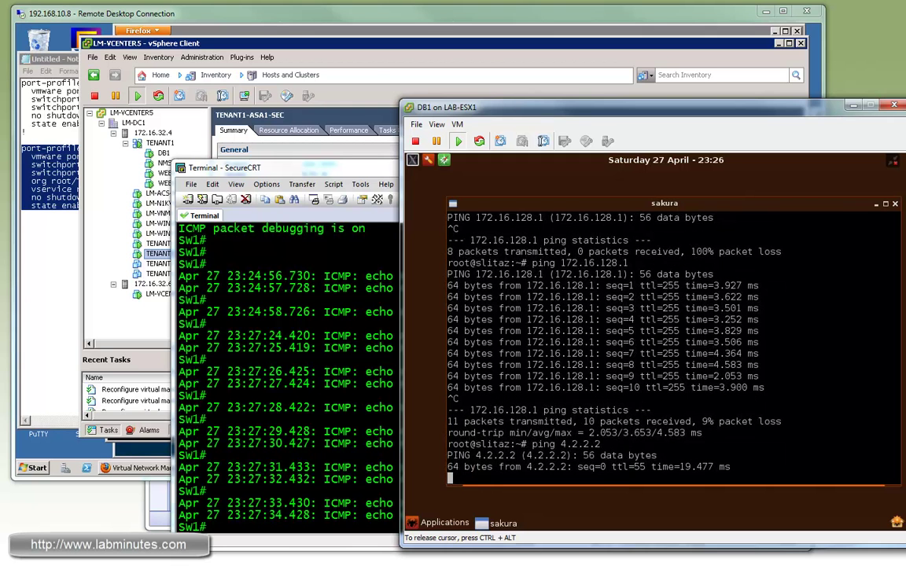
key(ctrl+c)
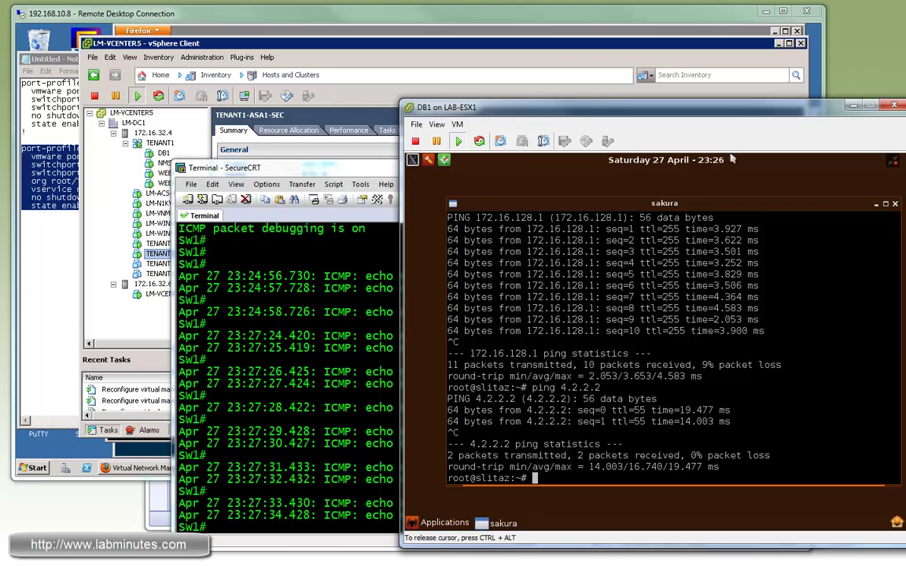
Point DB1's web browser at cisco.com and check the switch debug output
click(443, 159)
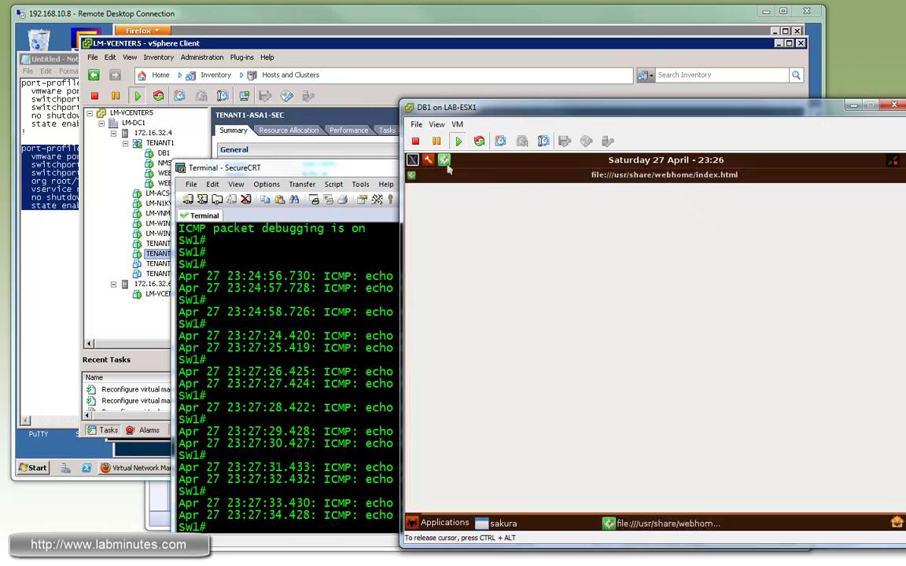
click(588, 207)
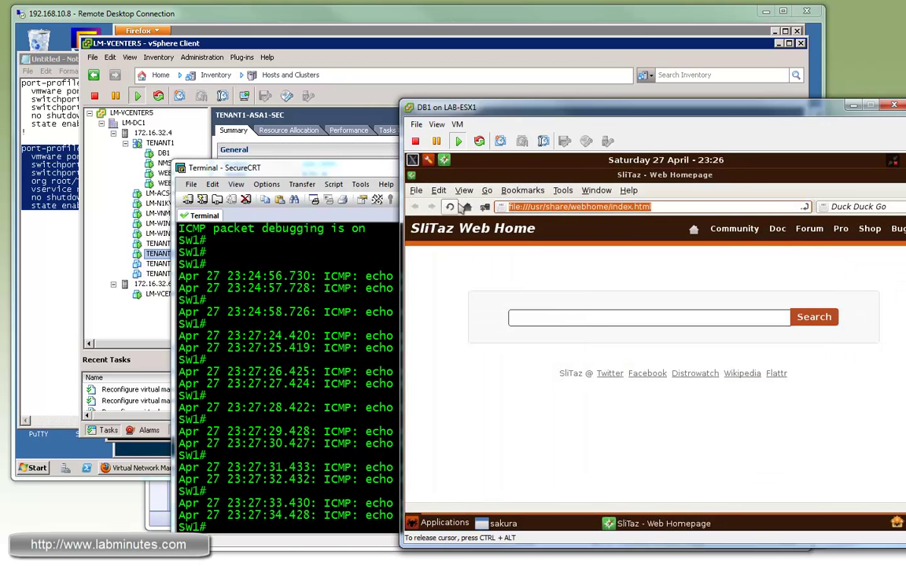
text(cisco.com)
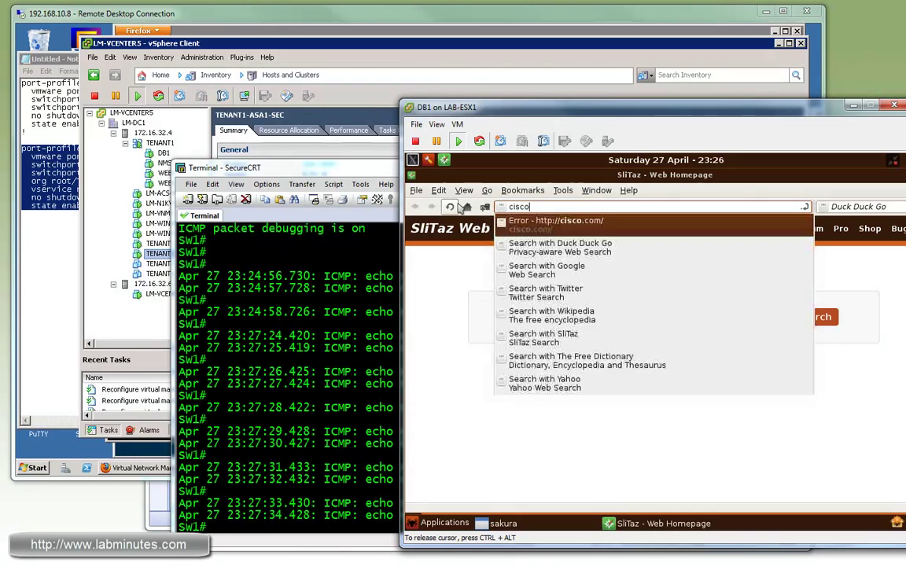
key(Return)
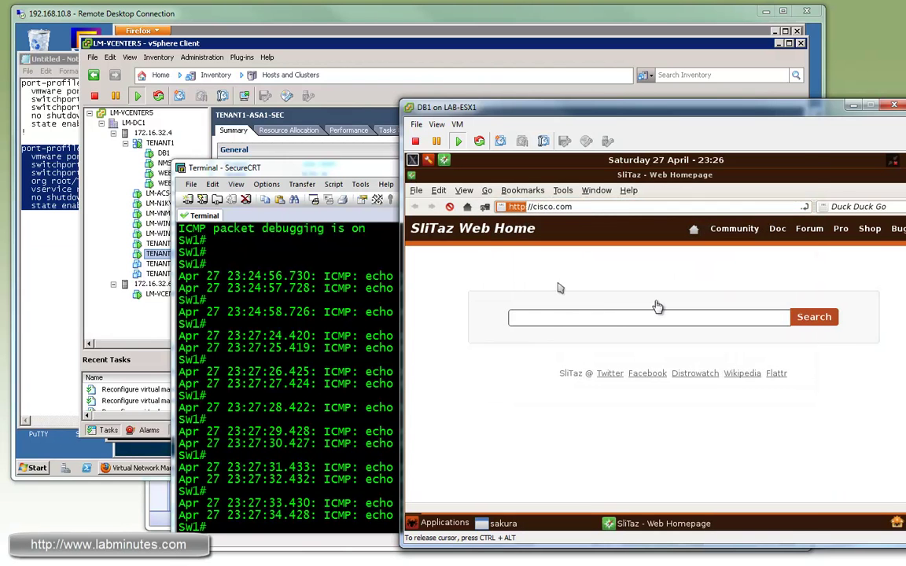
click(307, 366)
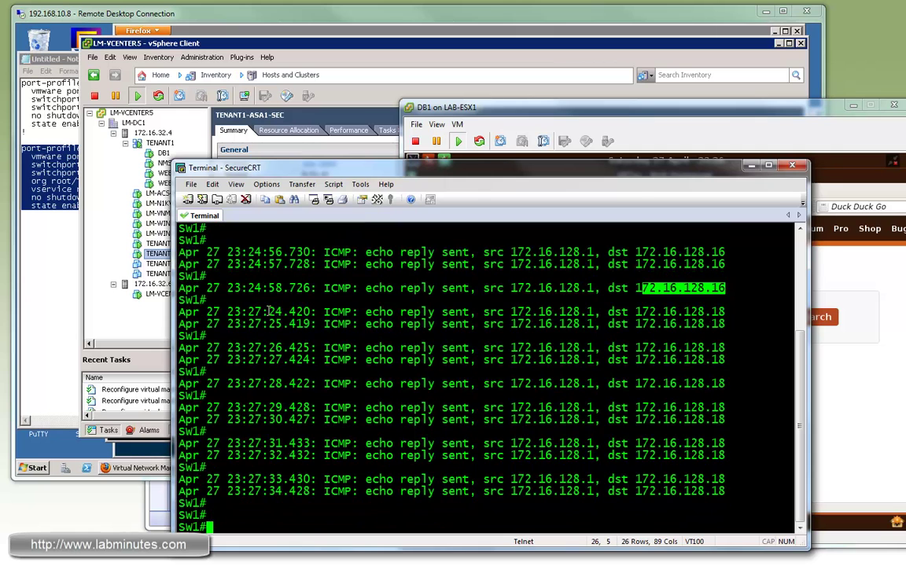
click(303, 8)
Search the 172.16.117.16 firewall log with 'sh log | in eni' for denied entries
click(408, 468)
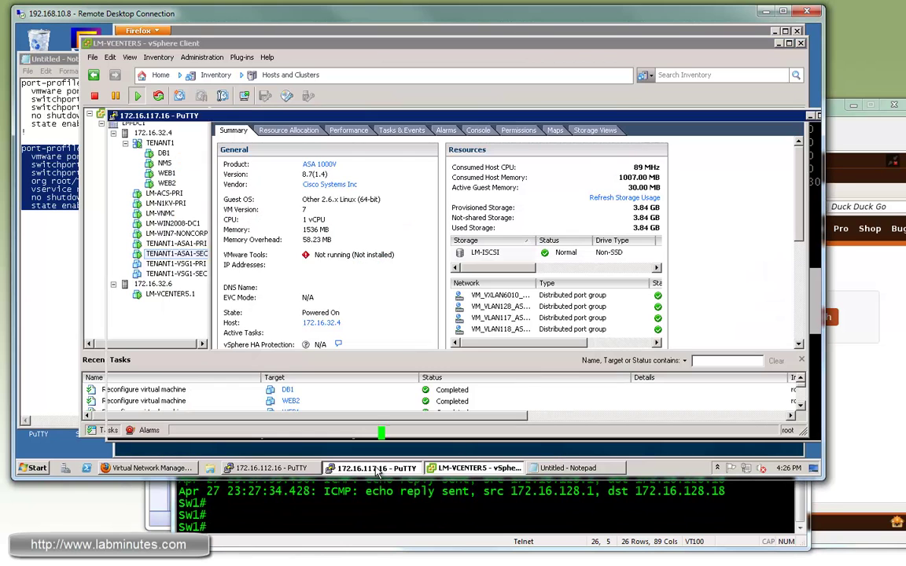
key(Return)
key(Return)
text(sh log | in eni)
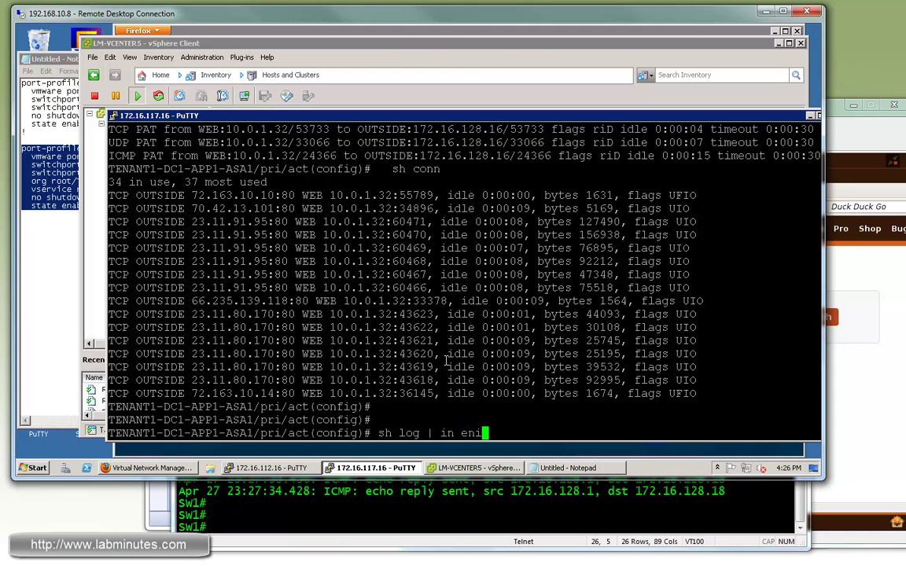
key(Return)
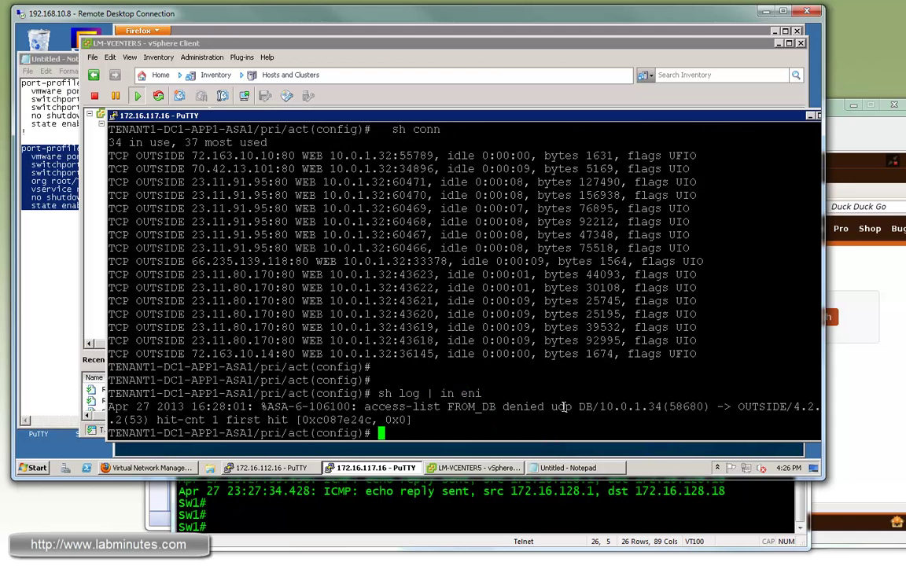
Highlight FROM_DB's denial of 10.0.1.34 port 58680 to 4.2.2.2 port 53 on OUTSIDE
key(alt+Tab)
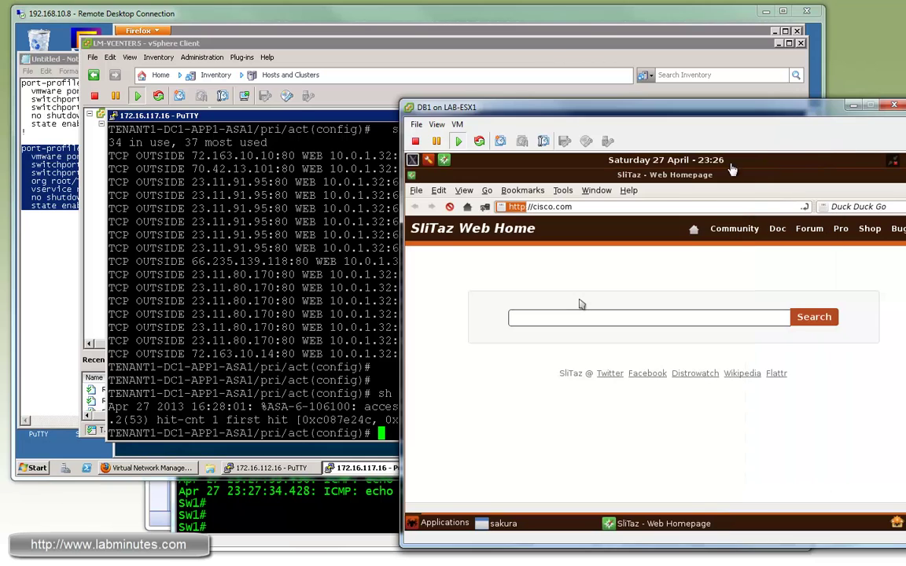
click(611, 16)
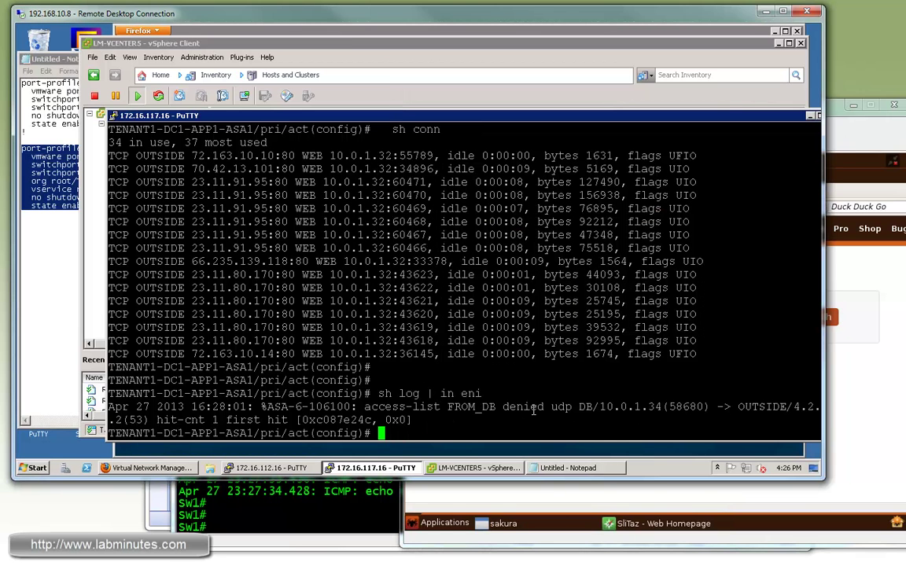
drag(561, 407, 228, 420)
drag(737, 406, 149, 419)
drag(706, 407, 580, 407)
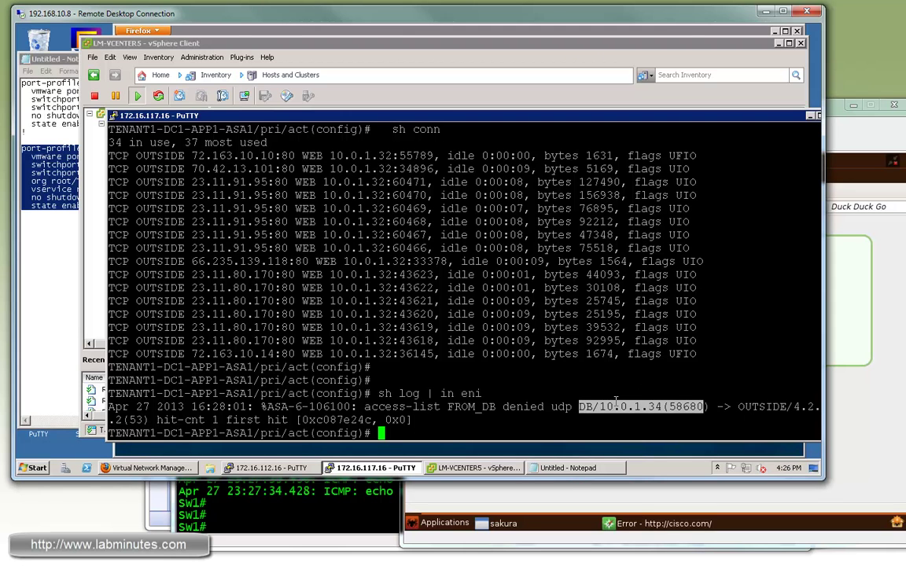
drag(765, 407, 300, 420)
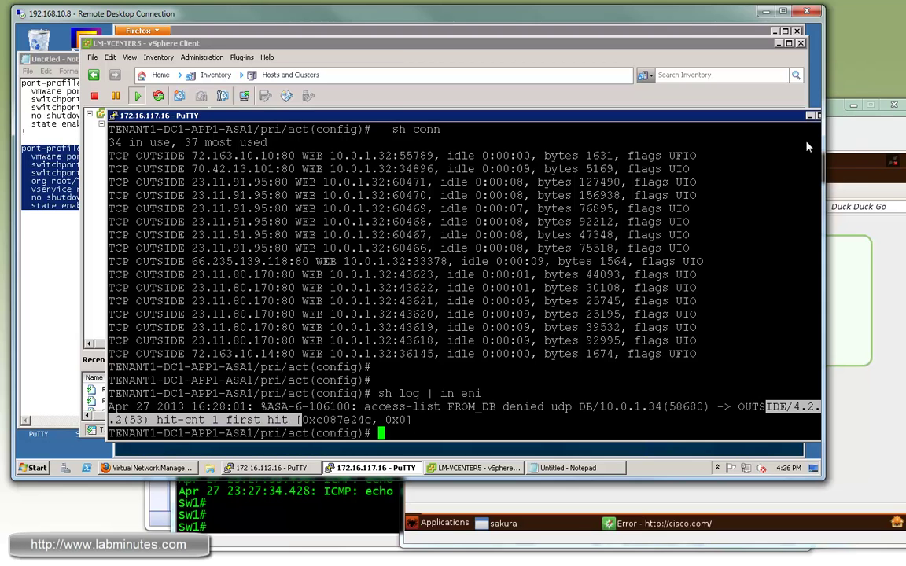
click(835, 149)
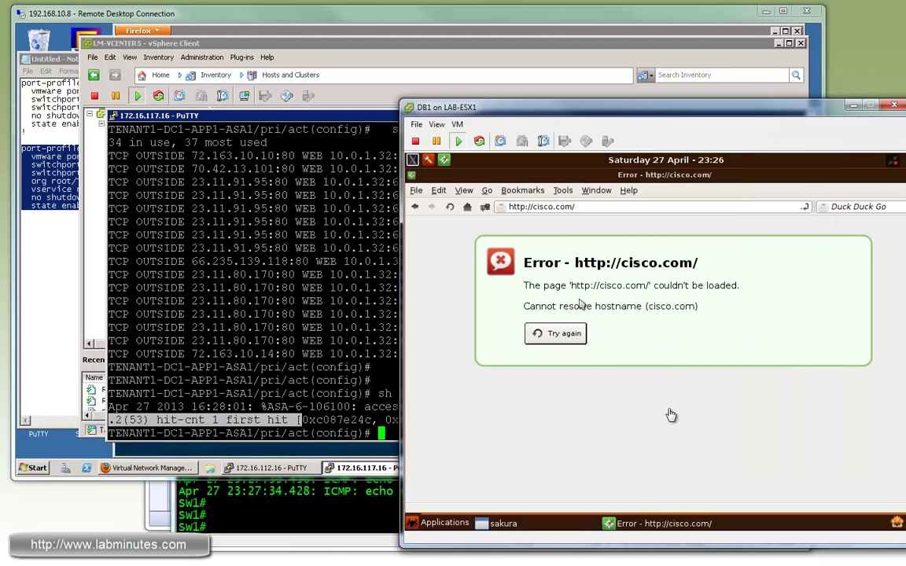
click(232, 303)
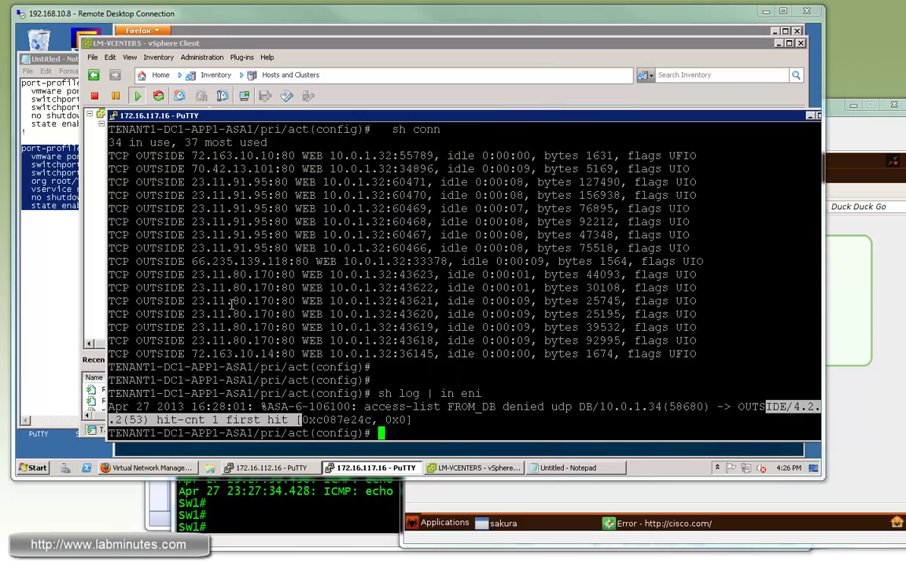
double_click(232, 302)
Show the NAT policies with 'sh nat' and highlight the DB translate hit count of 4
text(sh nat)
key(Return)
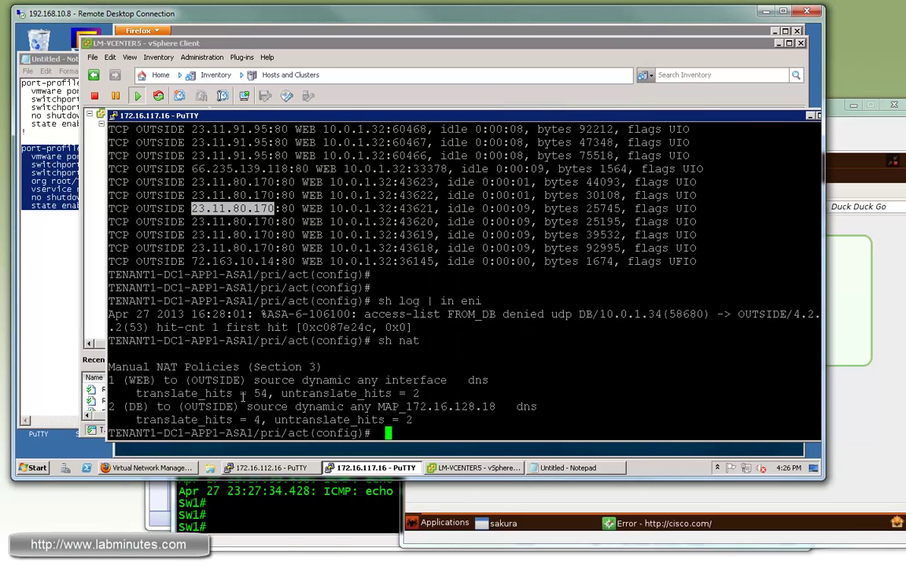
drag(266, 420, 178, 419)
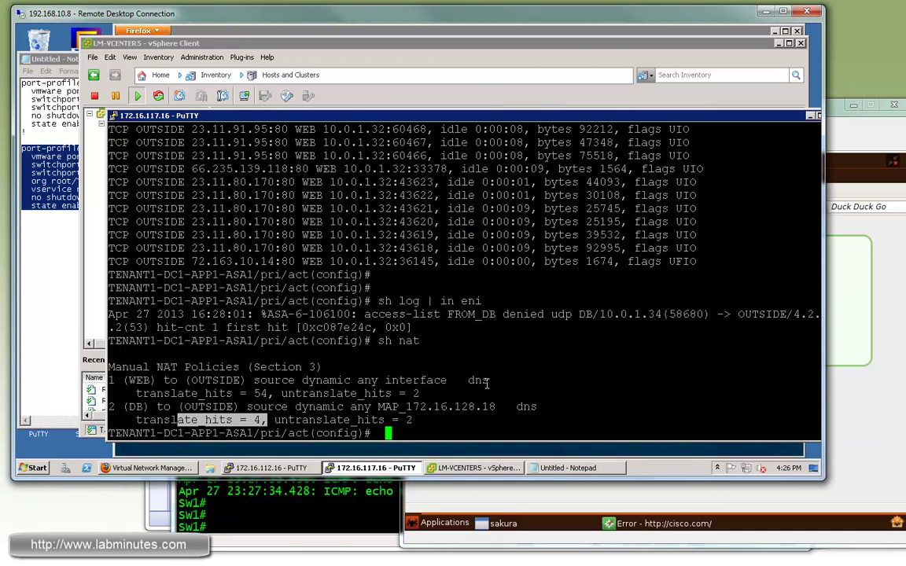
List access-lists, highlighting FROM_WEB hitcnt 52, FROM_DB's ICMP permit and deny hitcnt 9, FROM_OUTSIDE
text(sh access-l)
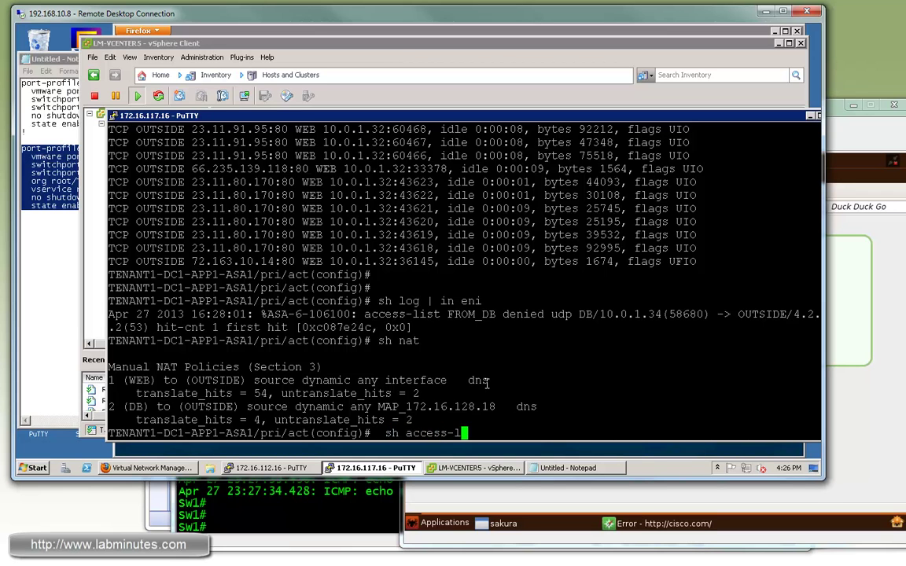
key(Return)
drag(495, 340, 558, 341)
drag(198, 341, 557, 344)
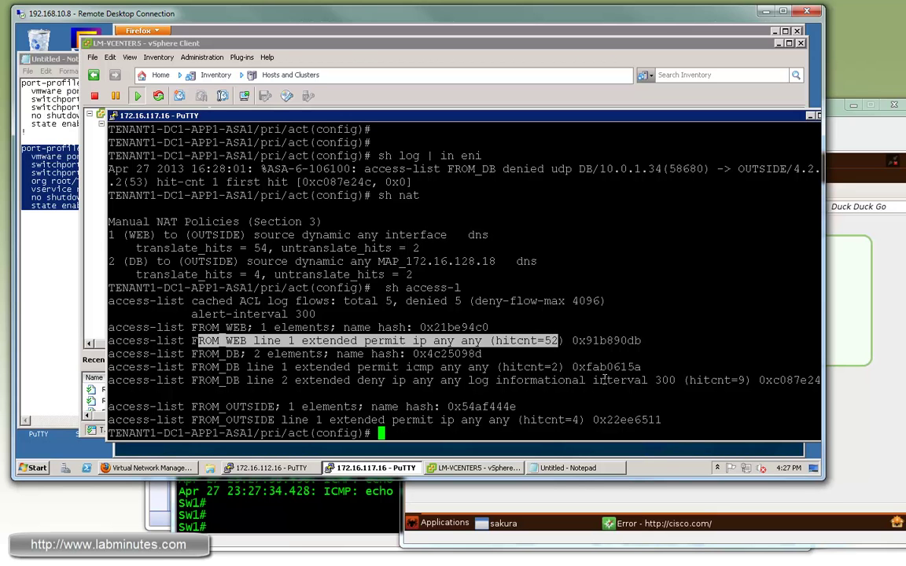
drag(475, 367, 206, 367)
drag(745, 380, 689, 380)
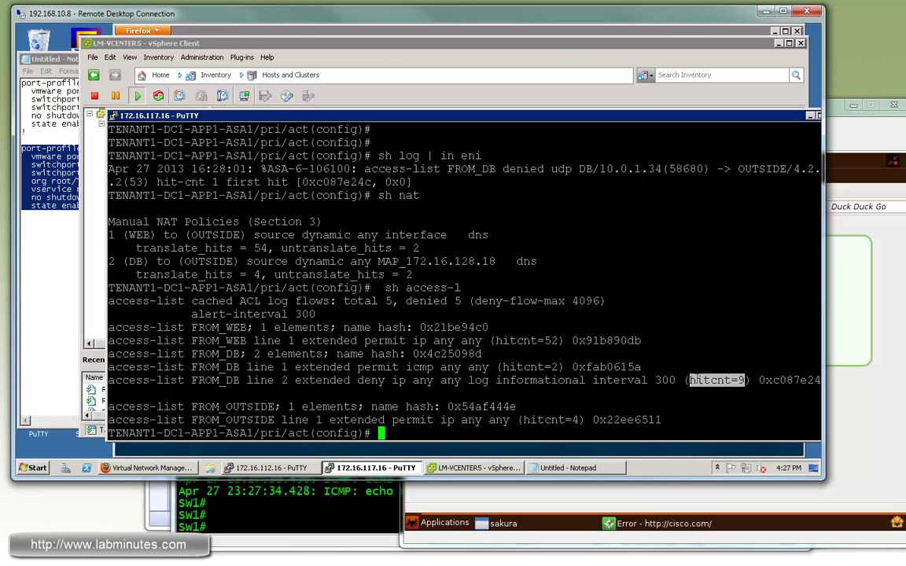
drag(606, 420, 206, 419)
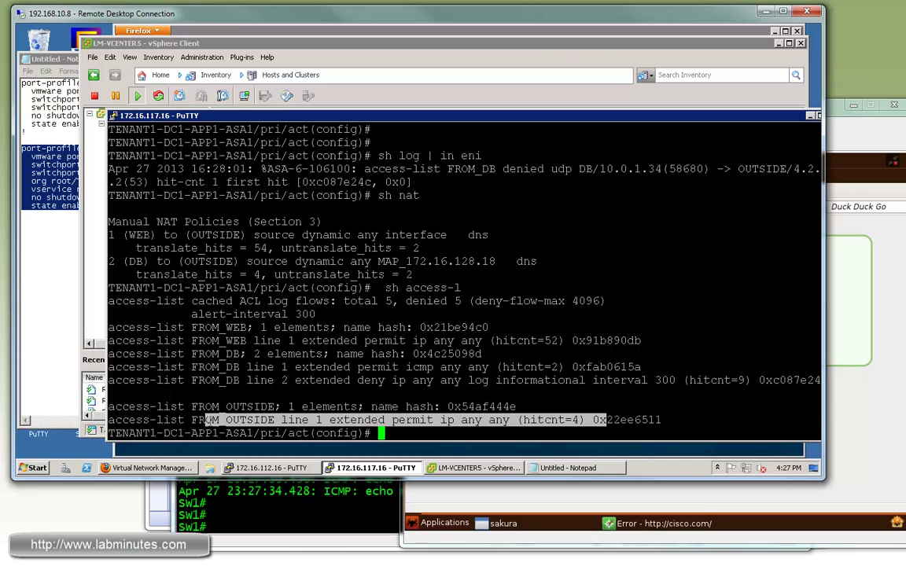
drag(517, 406, 544, 410)
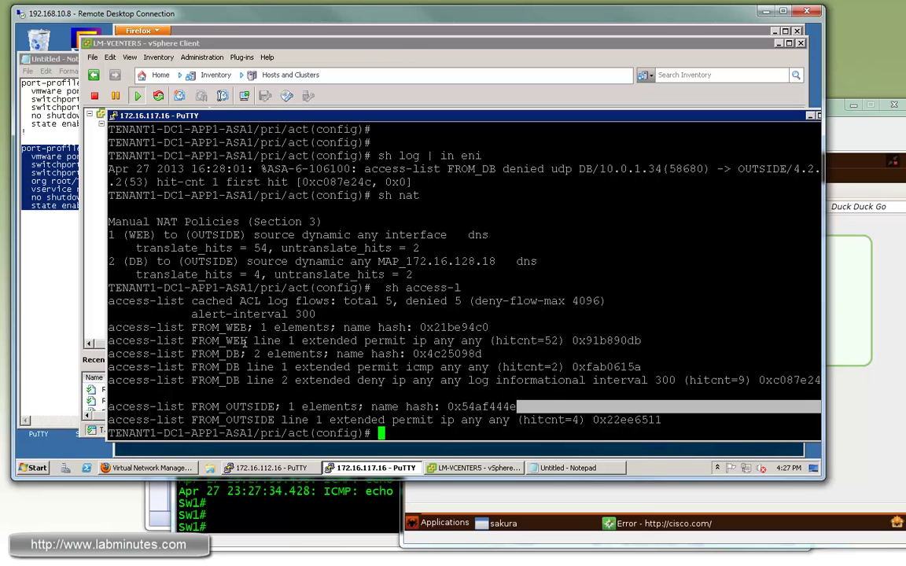
Highlight the FROM_WEB access-list name, then clear the highlight
triple_click(245, 340)
click(227, 342)
triple_click(227, 342)
click(227, 342)
double_click(227, 342)
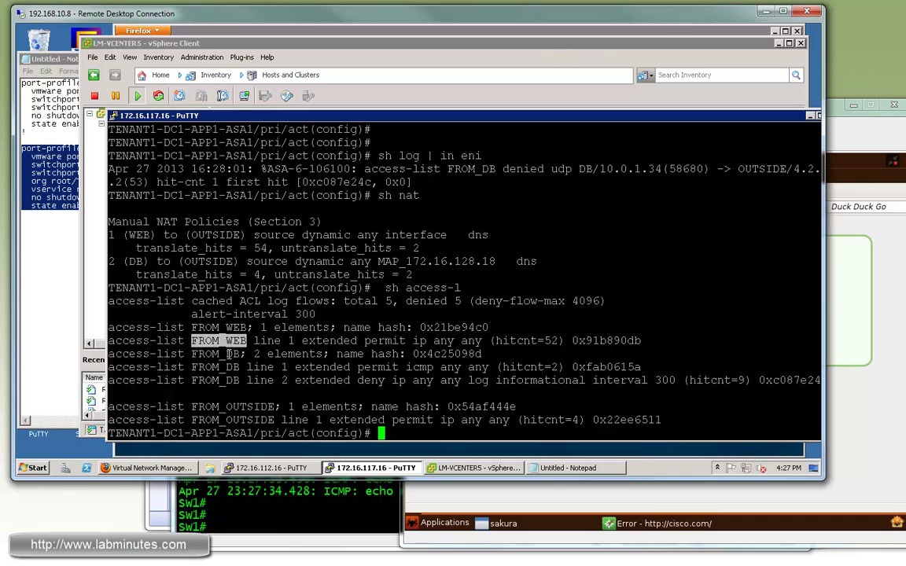
click(241, 359)
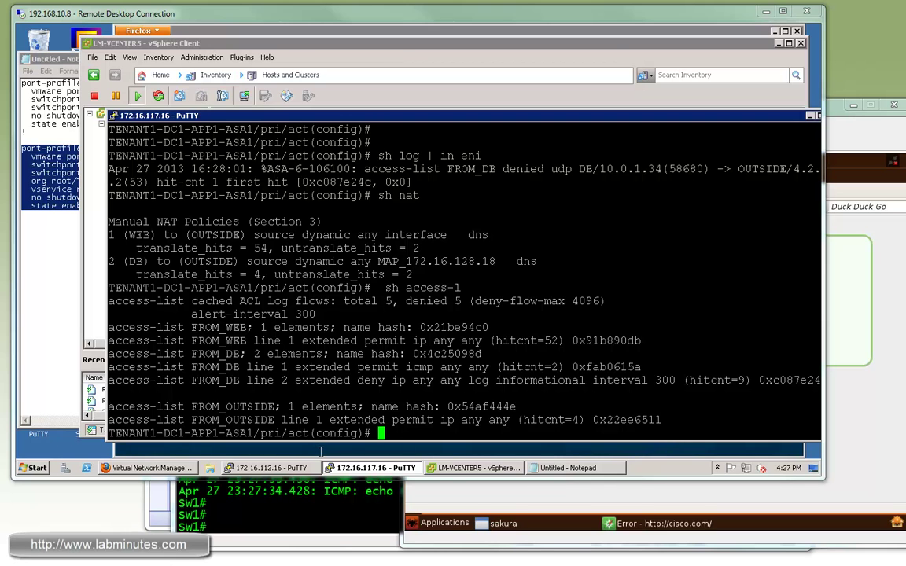
click(149, 468)
Log in to VNMC as admin with the account password
text(admin)
key(Tab)
text(**********)
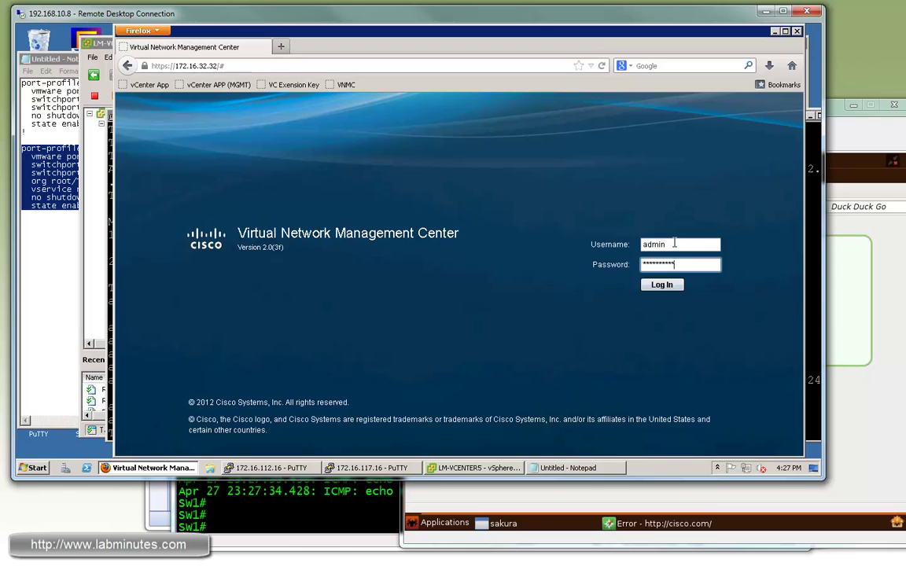
click(665, 284)
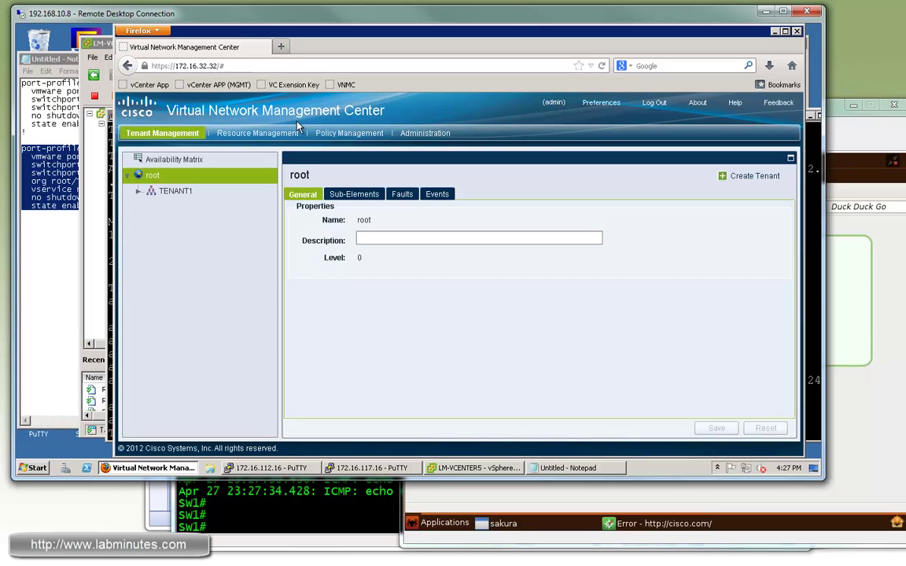
In Policy Management service profiles, show TENANT1 > DC1 > APP1 edge security profiles
click(256, 133)
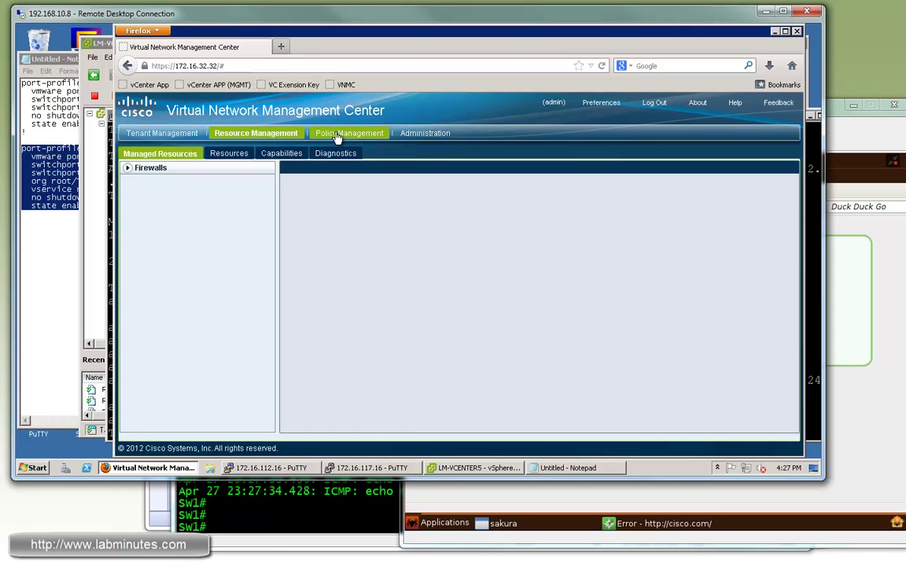
click(346, 134)
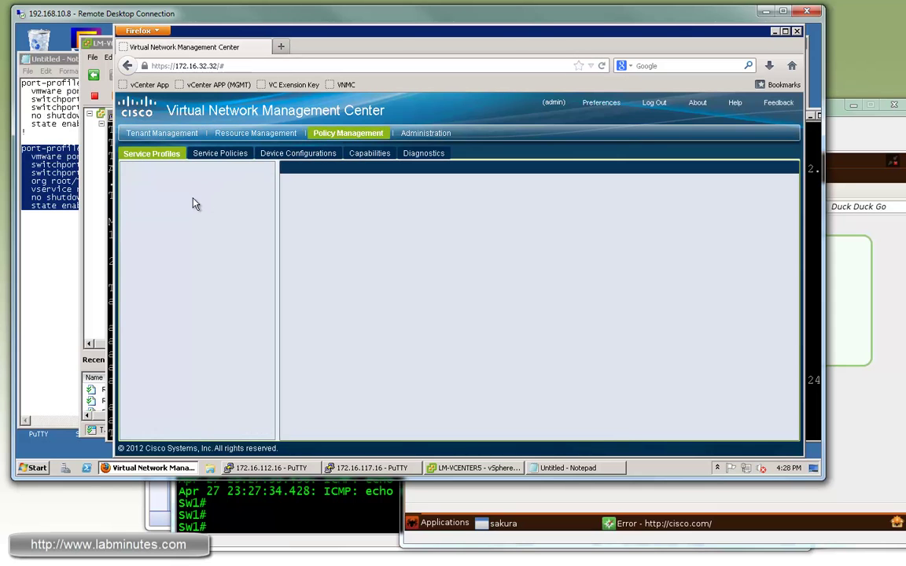
click(136, 216)
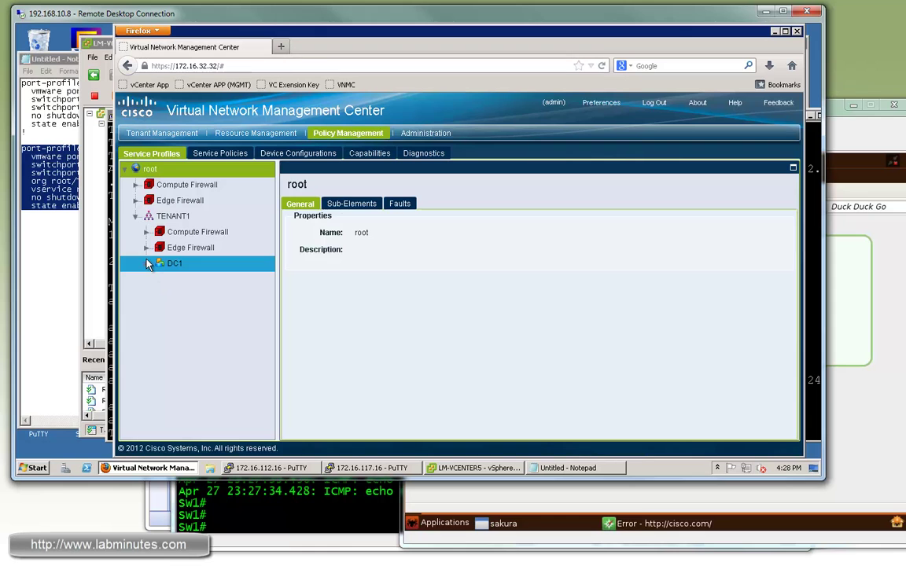
click(161, 264)
click(147, 264)
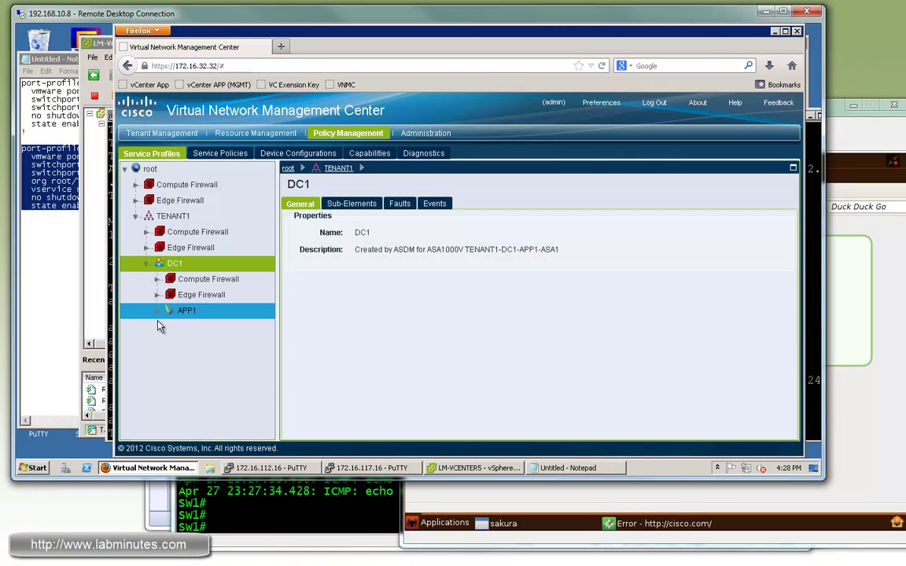
click(157, 312)
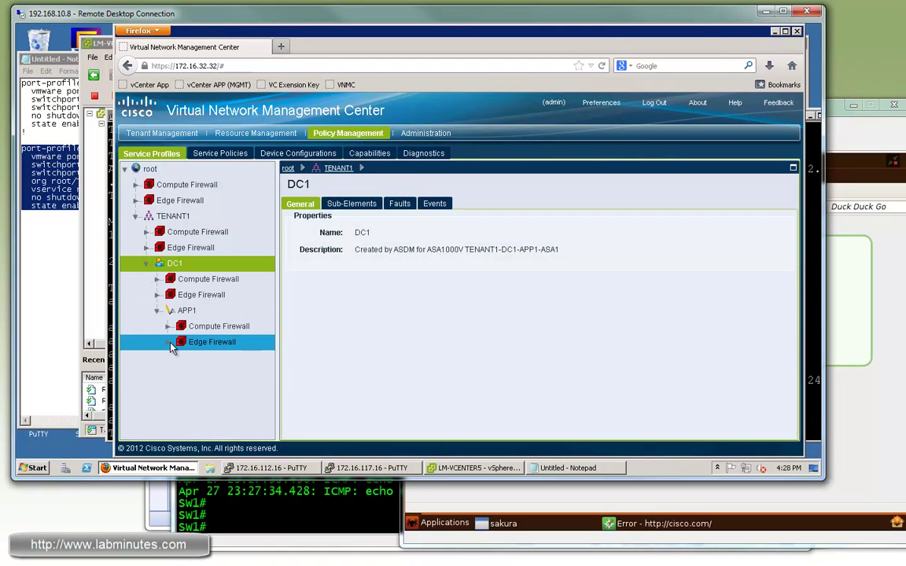
click(167, 342)
click(179, 376)
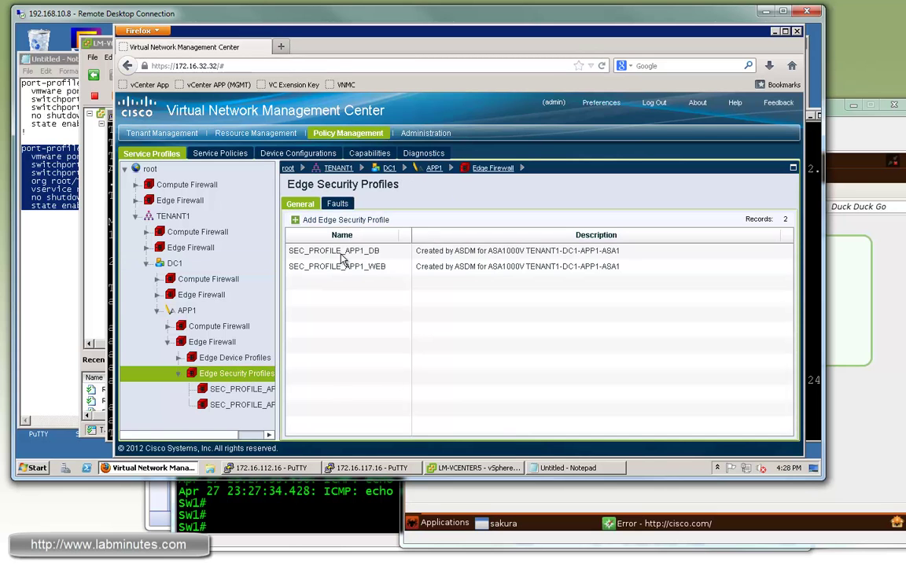
Select SEC_PROFILE_APP1_WEB and SEC_PROFILE_APP1_DB in turn
click(365, 271)
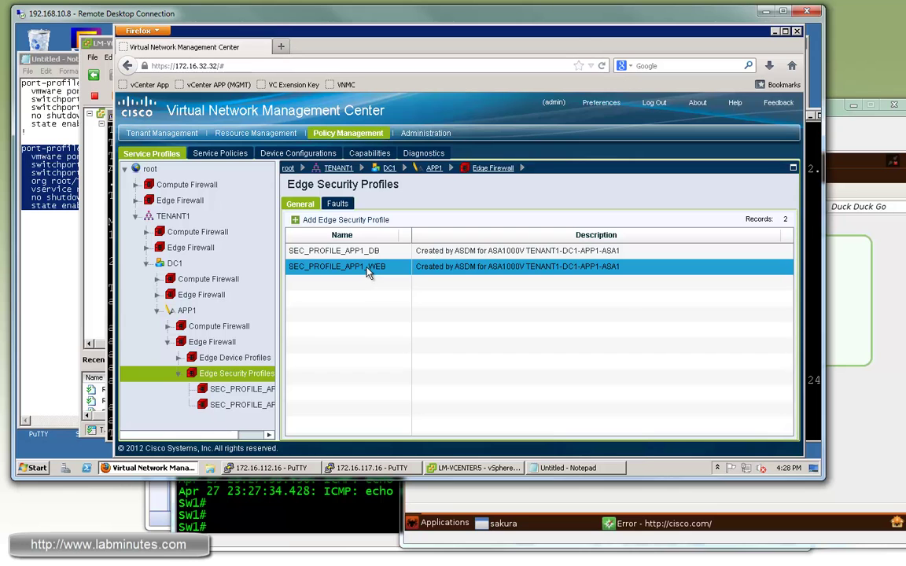
click(370, 258)
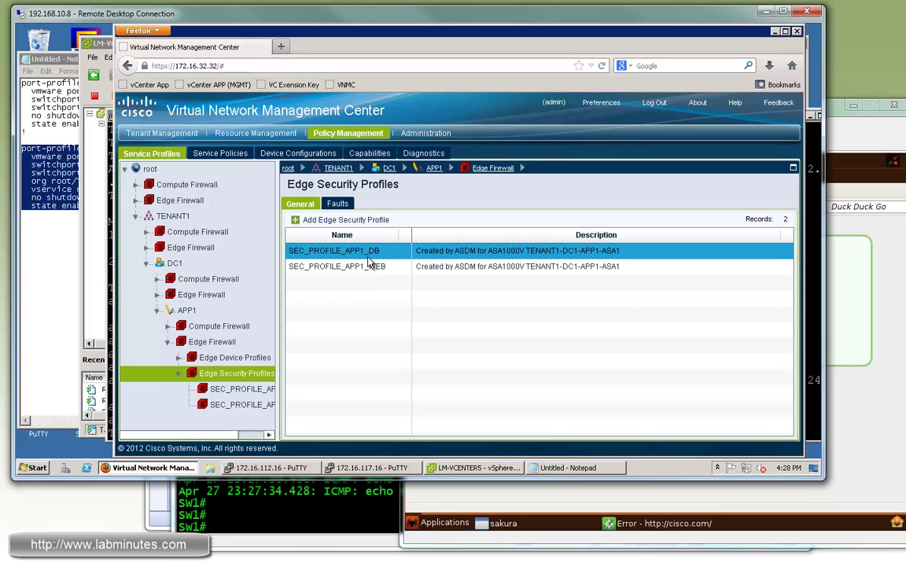
click(369, 270)
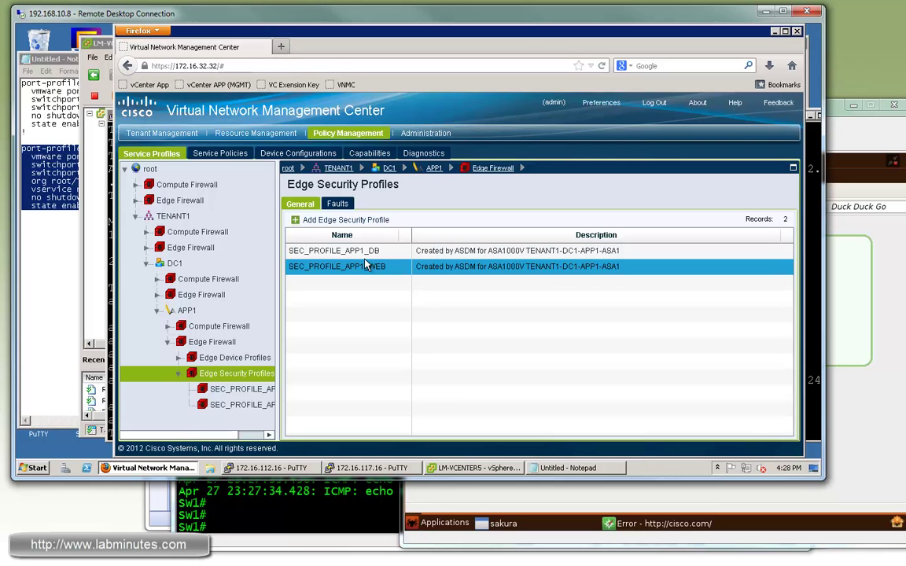
key(Up)
click(250, 389)
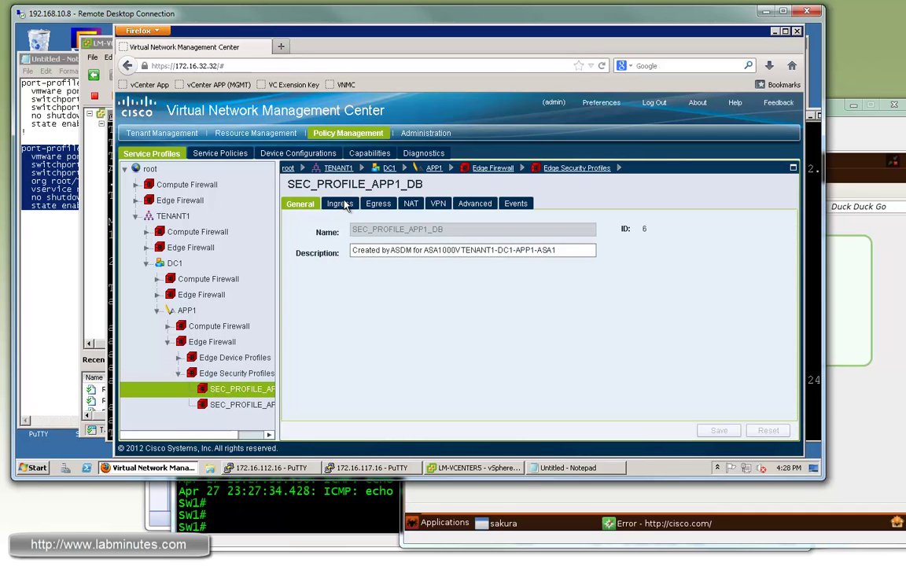
click(346, 203)
click(410, 203)
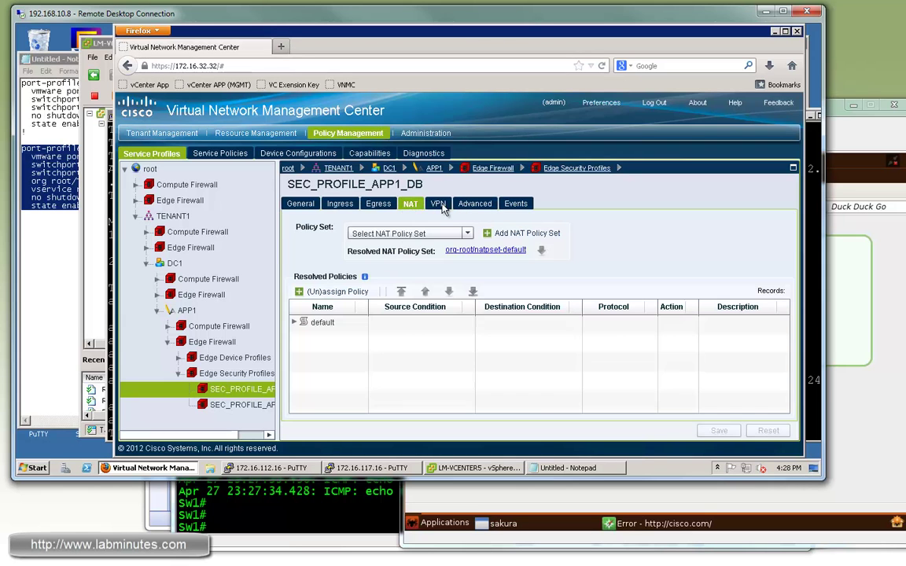
click(236, 373)
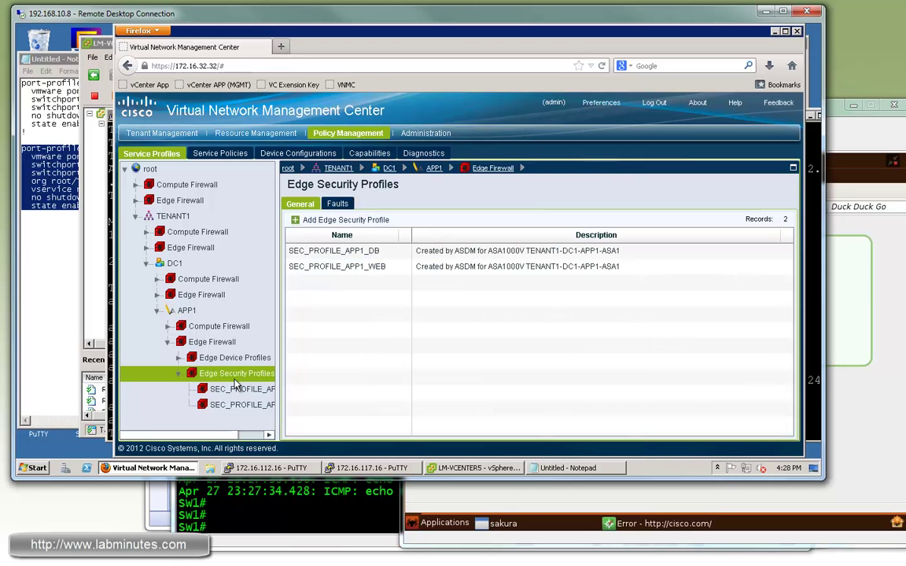
In Resource Management, open APP1's edge firewall ASA1000V-ASDM under TENANT1
click(254, 134)
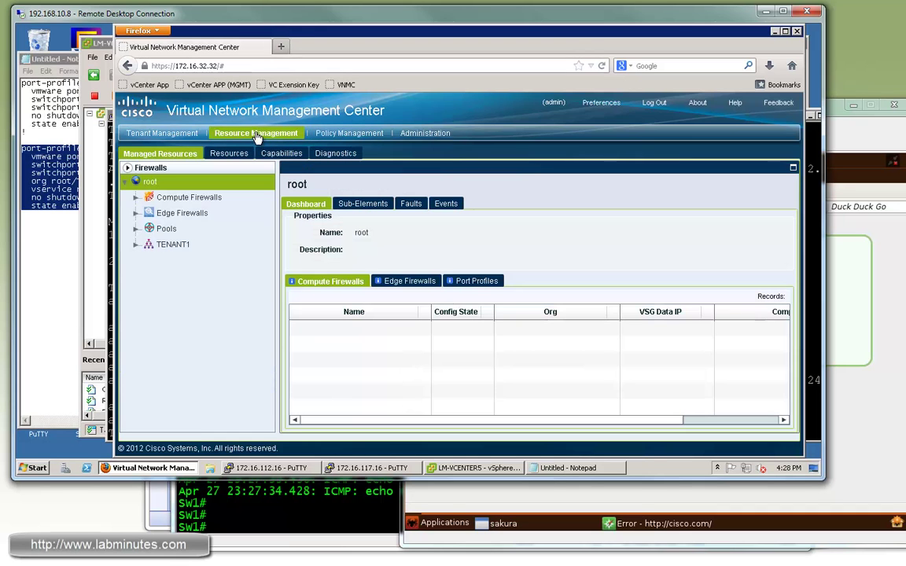
click(136, 244)
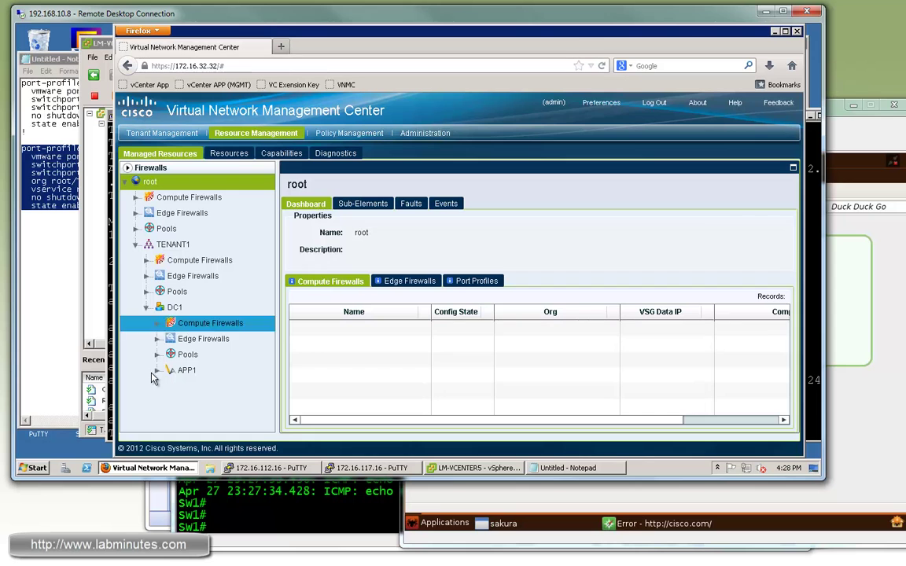
click(159, 370)
click(167, 402)
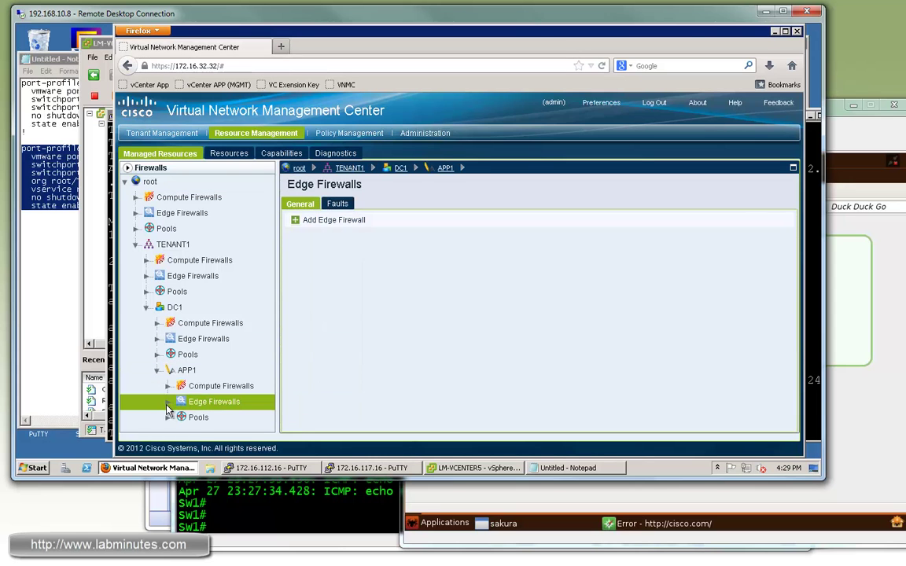
click(167, 402)
click(221, 417)
Review ASA1000V-ASDM's interfaces and confirm its Association State reads associated
click(378, 205)
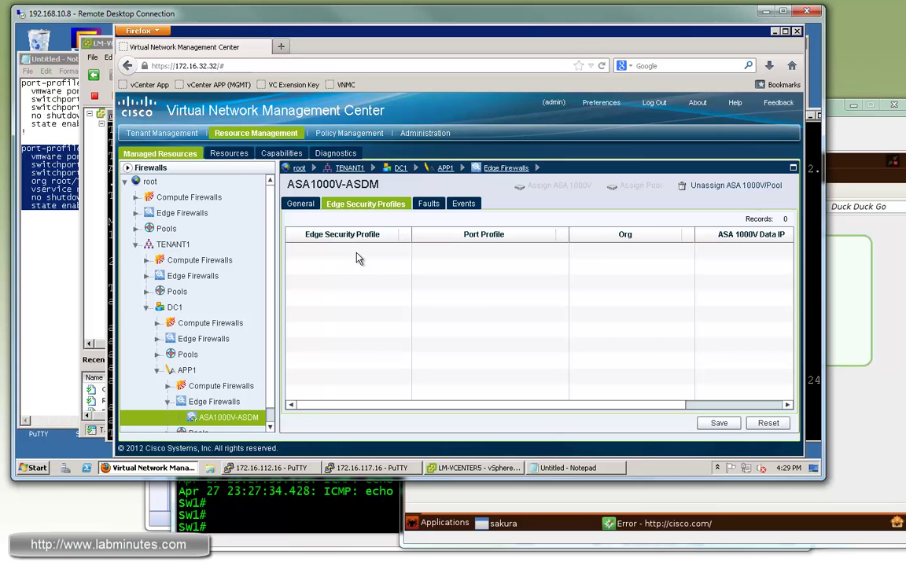
scroll(706, 276, up, 5)
scroll(706, 276, down, 5)
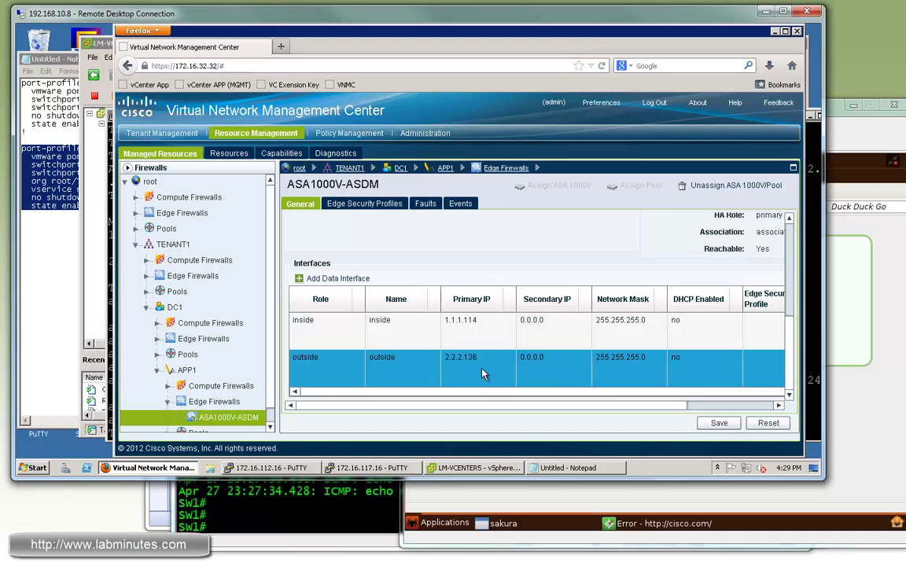
click(451, 321)
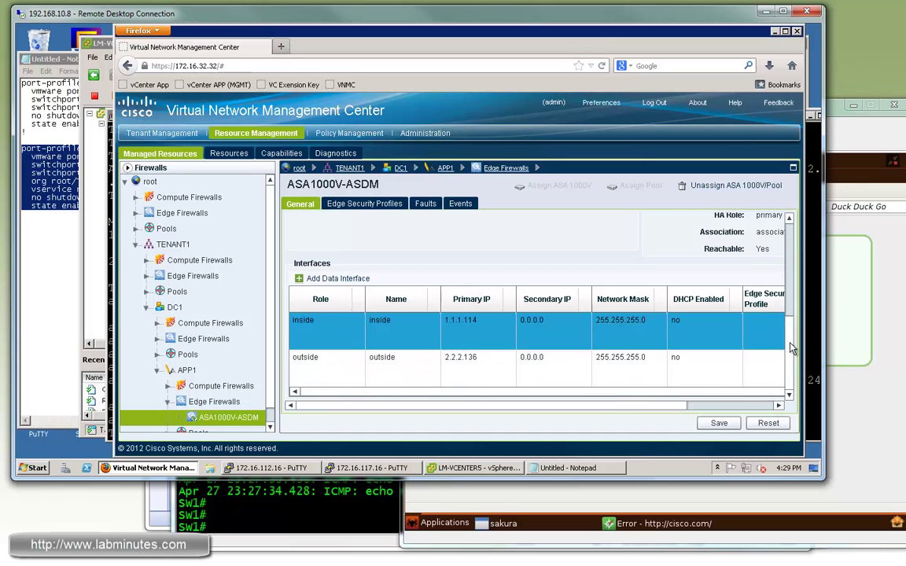
scroll(782, 338, up, 5)
drag(377, 343, 416, 348)
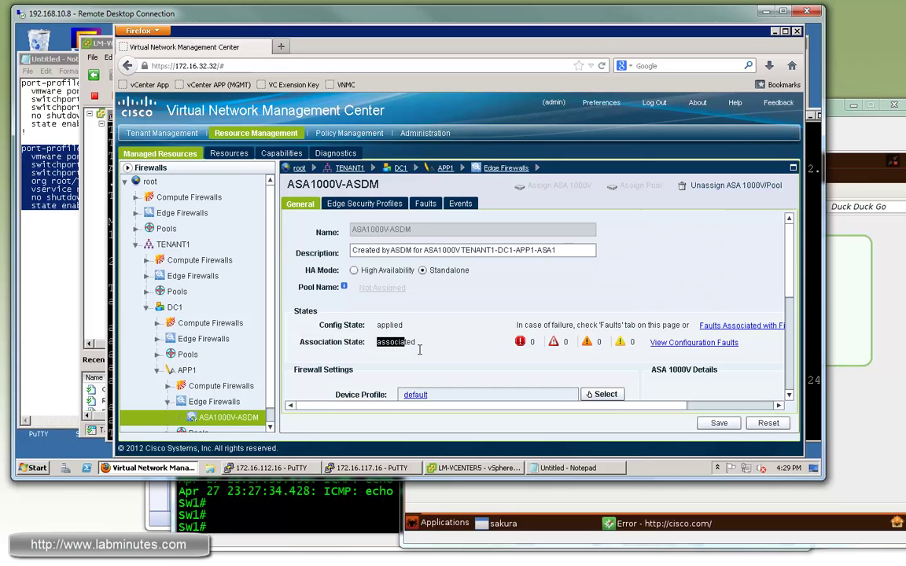
double_click(405, 342)
scroll(732, 283, down, 3)
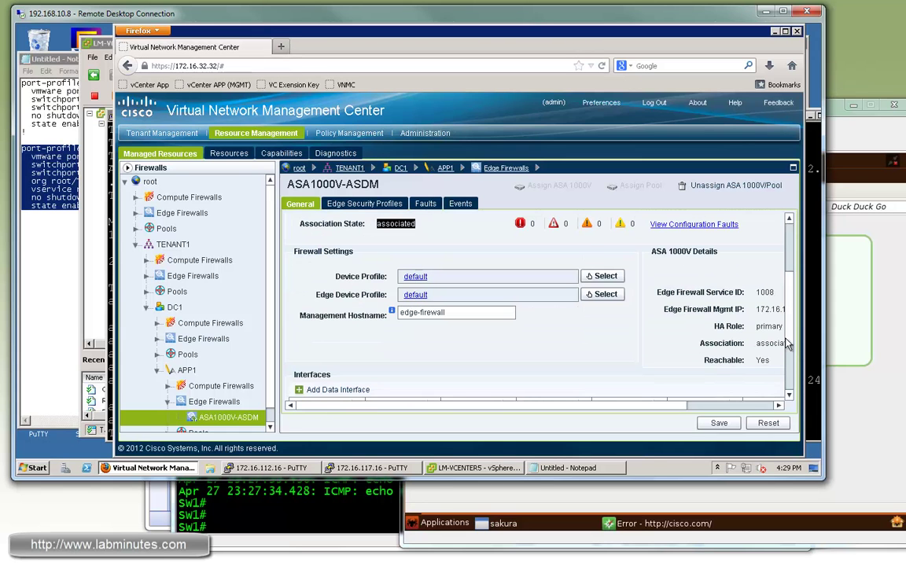
scroll(712, 268, up, 3)
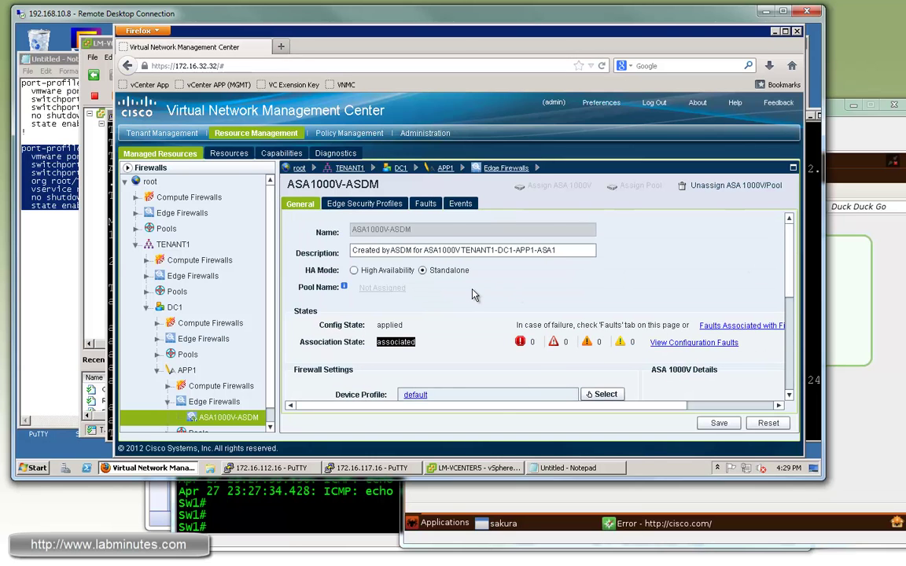
click(808, 131)
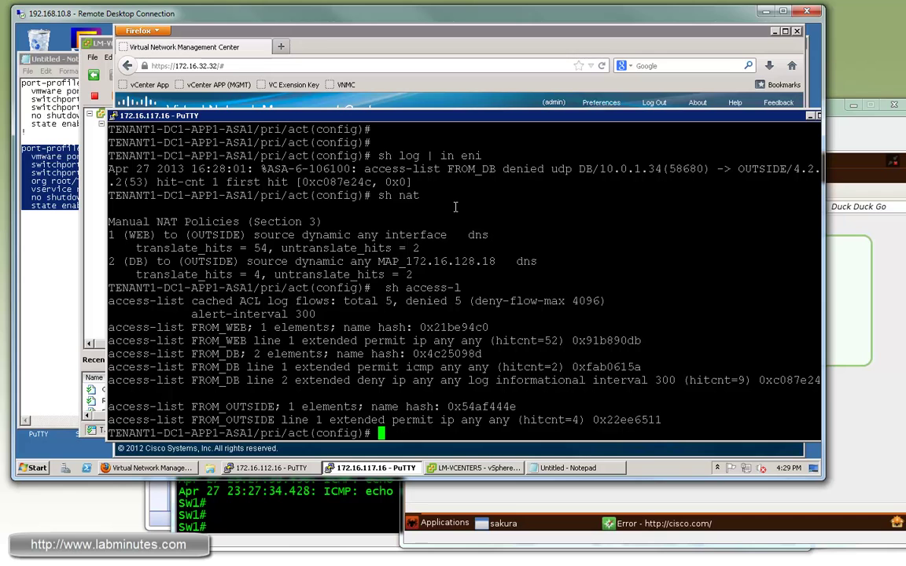